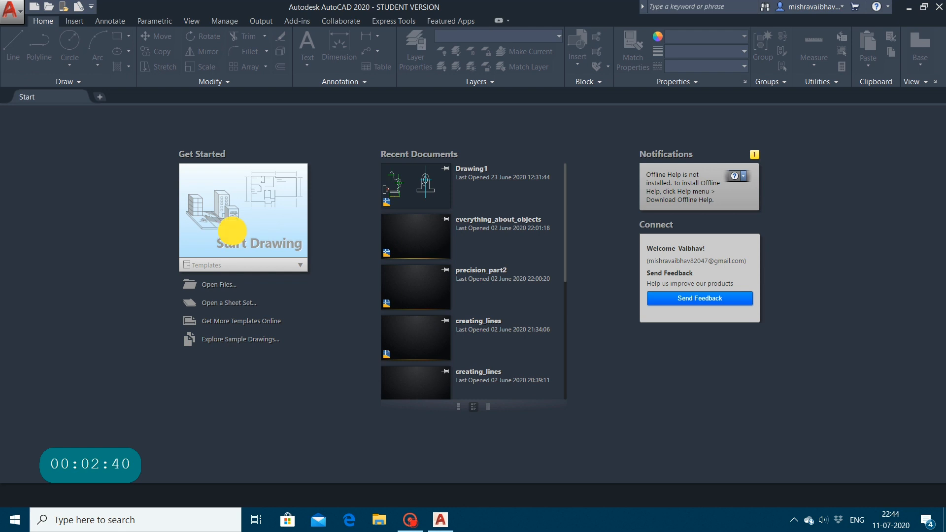
Step: Start a new blank drawing and clear any stray selection window in model space
click(221, 220)
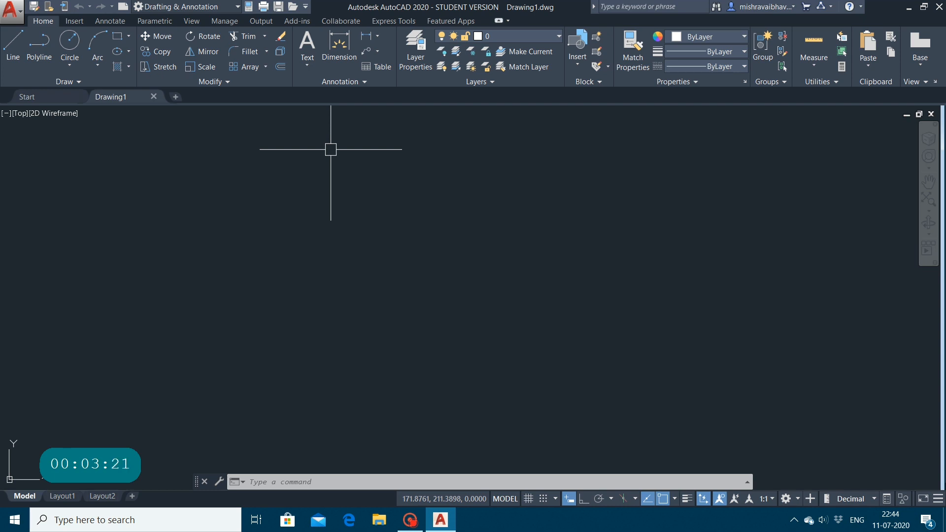
click(330, 111)
click(331, 111)
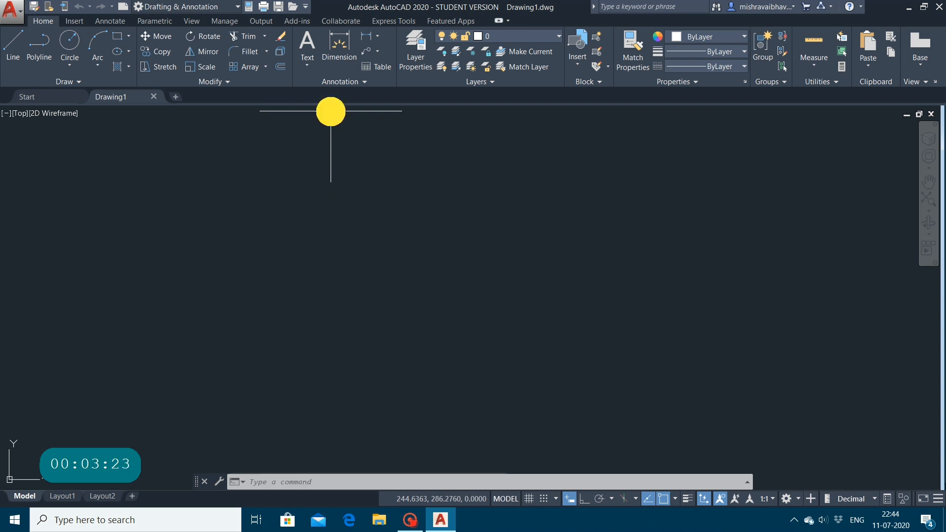
key(Escape)
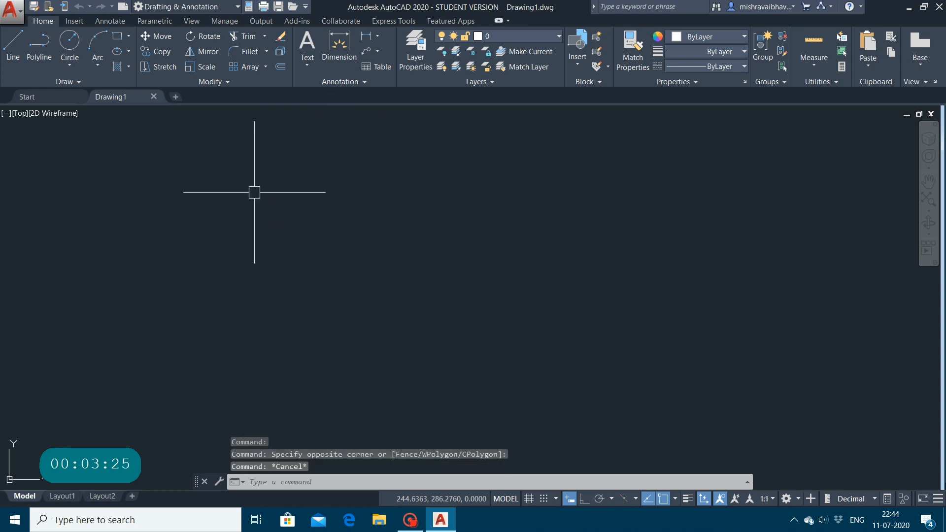
Step: With Ortho on, draw a 100-unit horizontal line to the right, followed by a 500-unit vertical line straight down
click(13, 47)
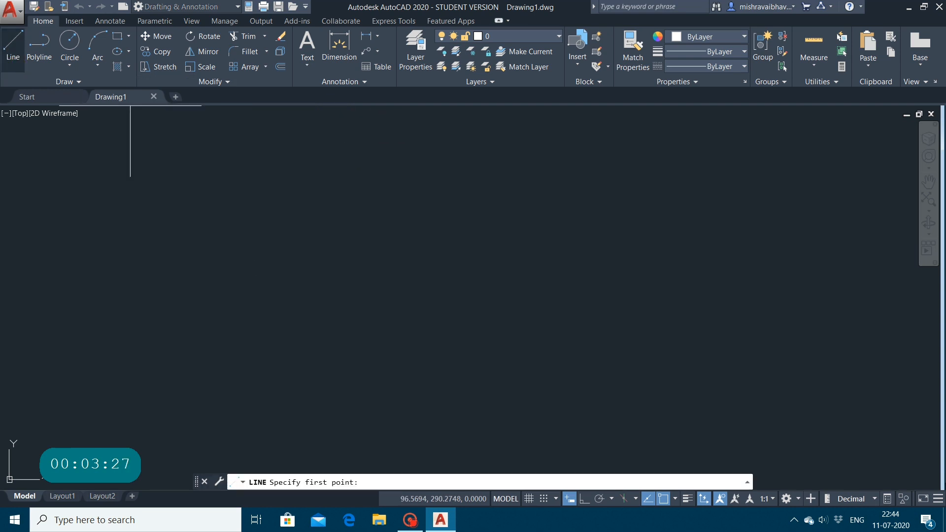
click(283, 196)
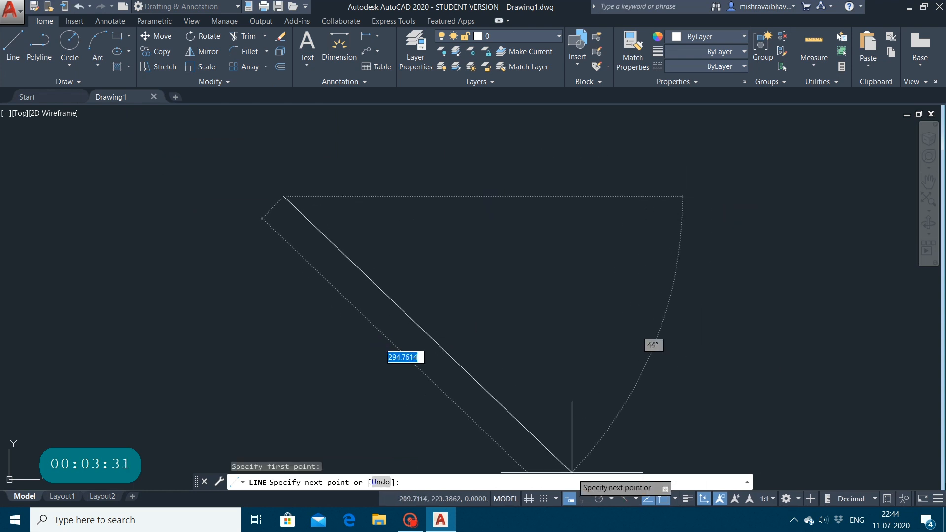
key(F8)
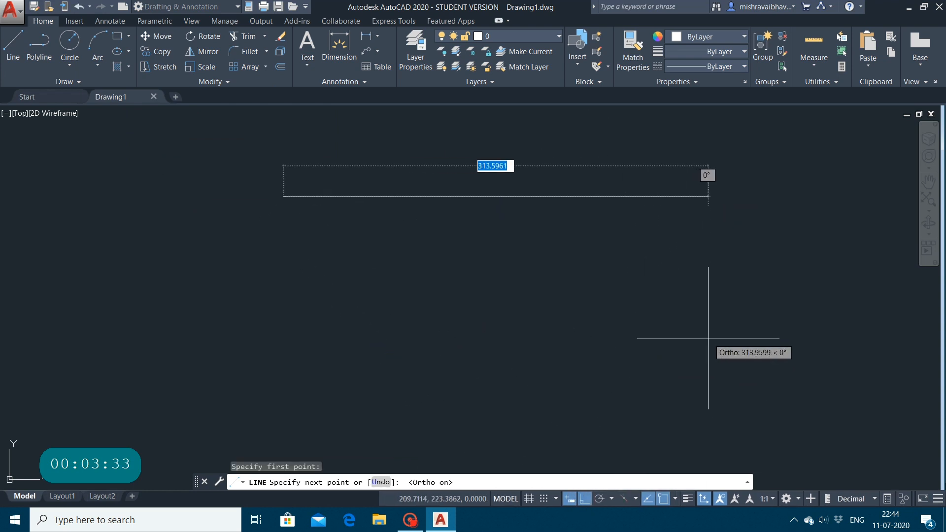
text(100)
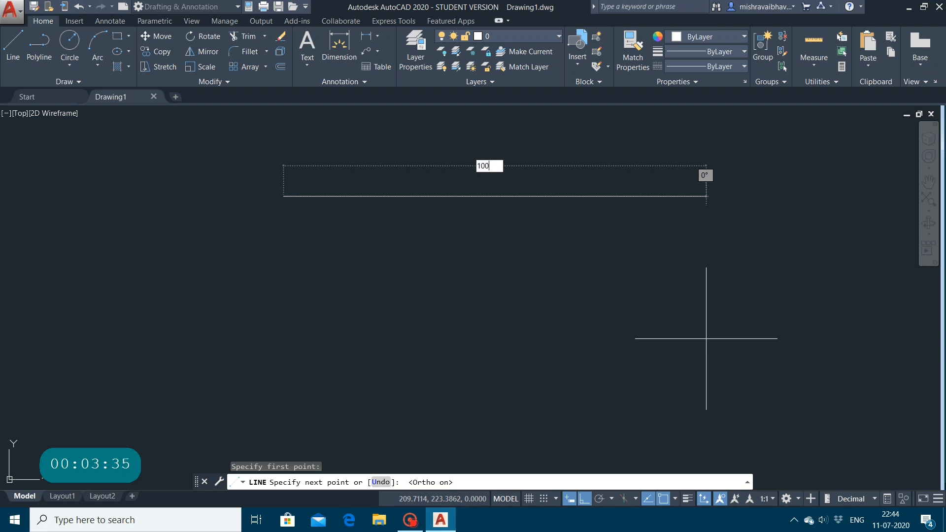
key(Return)
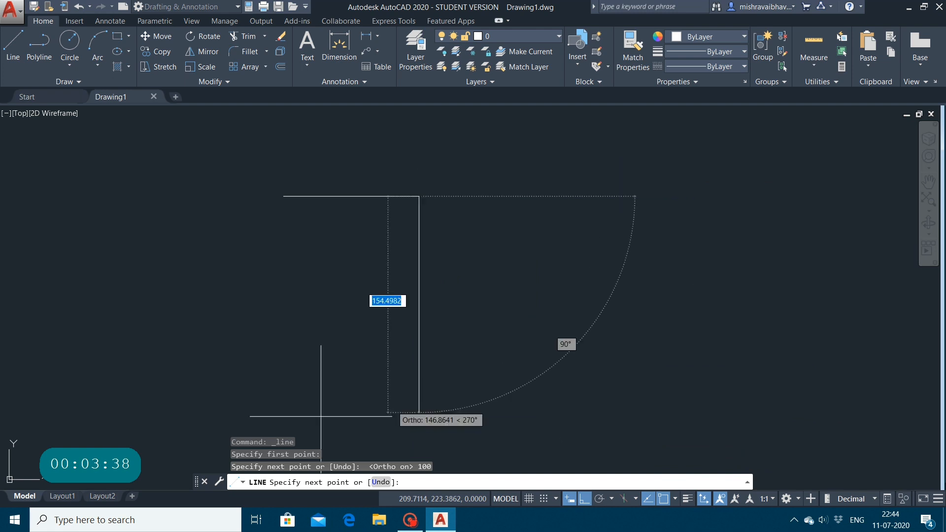
text(500)
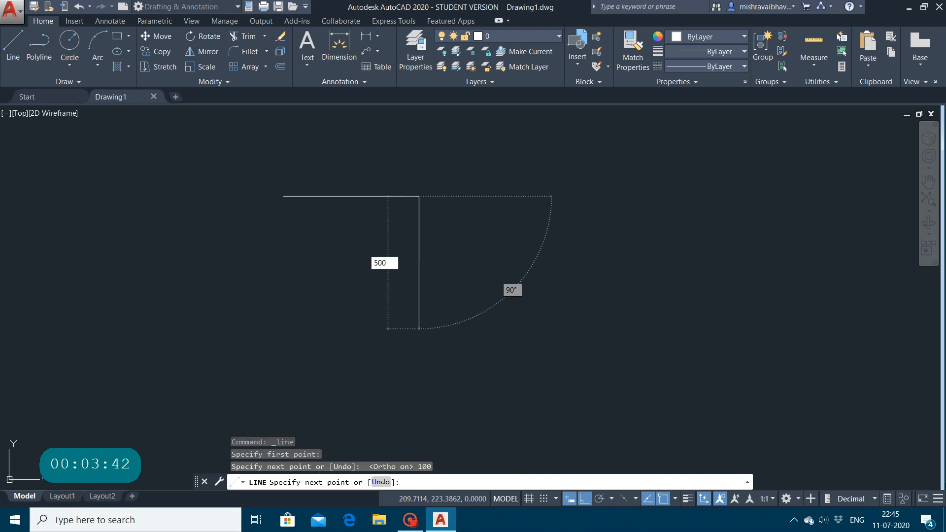
key(Return)
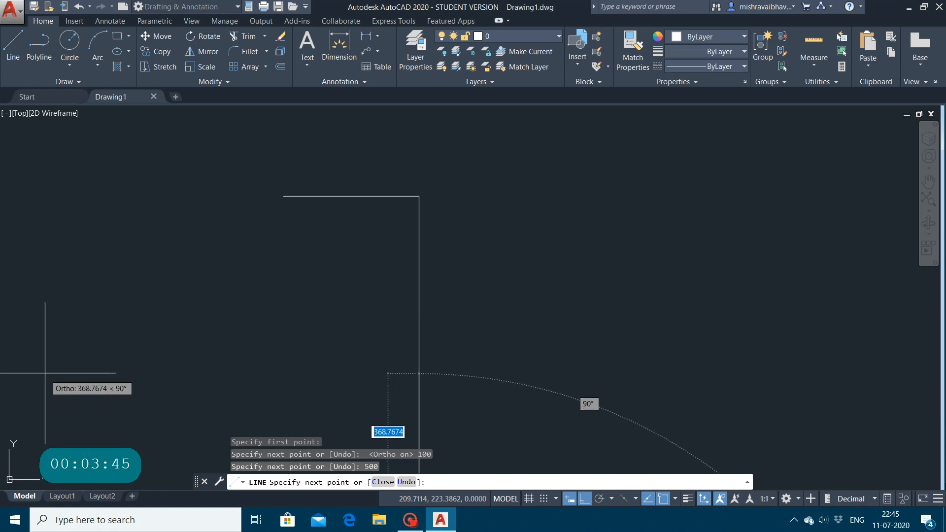
Step: Add a 100-unit segment going back up from the vertical line's lower end and finish the line
text(100)
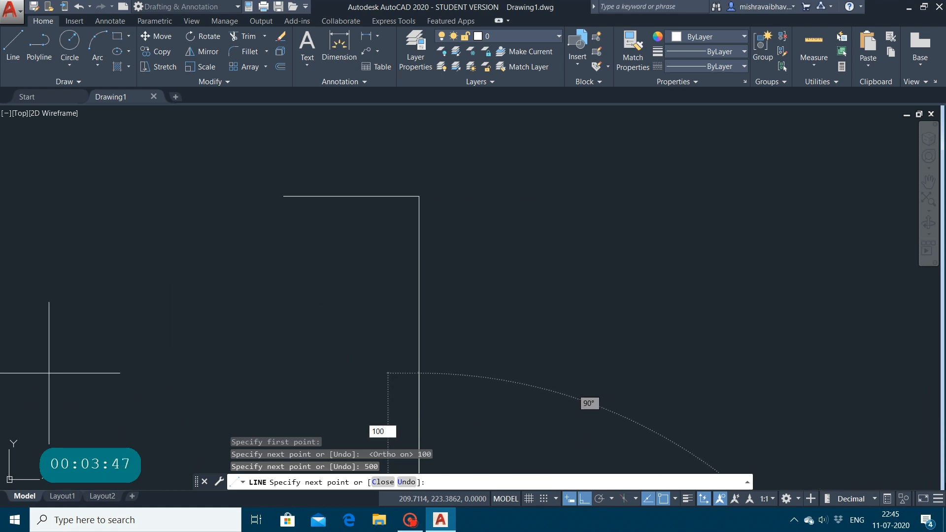
key(Return)
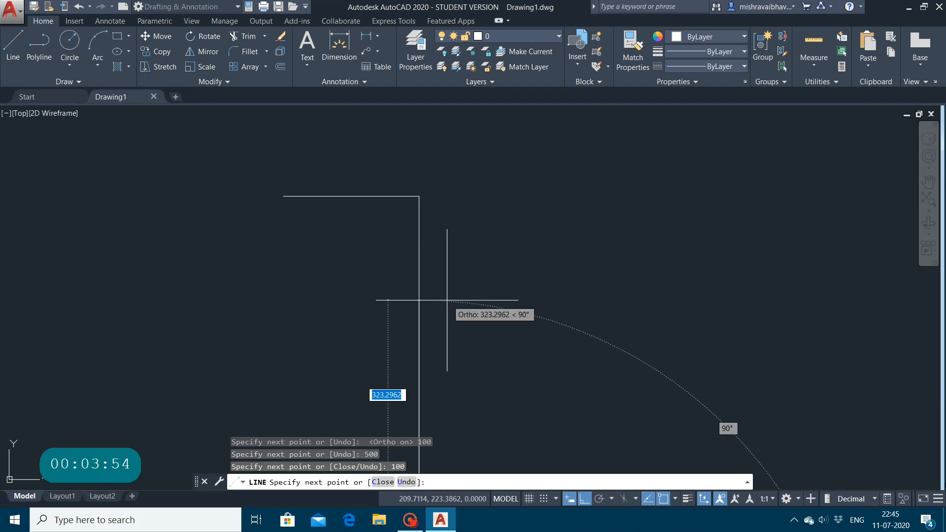
click(928, 181)
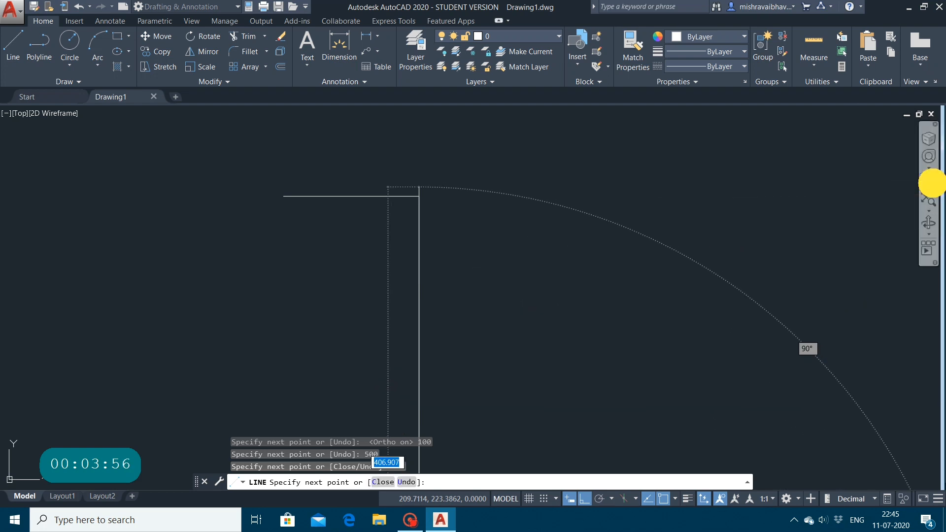
mouse_move(566, 306)
mouse_down()
mouse_move(822, 66)
mouse_move(833, 20)
mouse_up()
drag(603, 221, 439, 49)
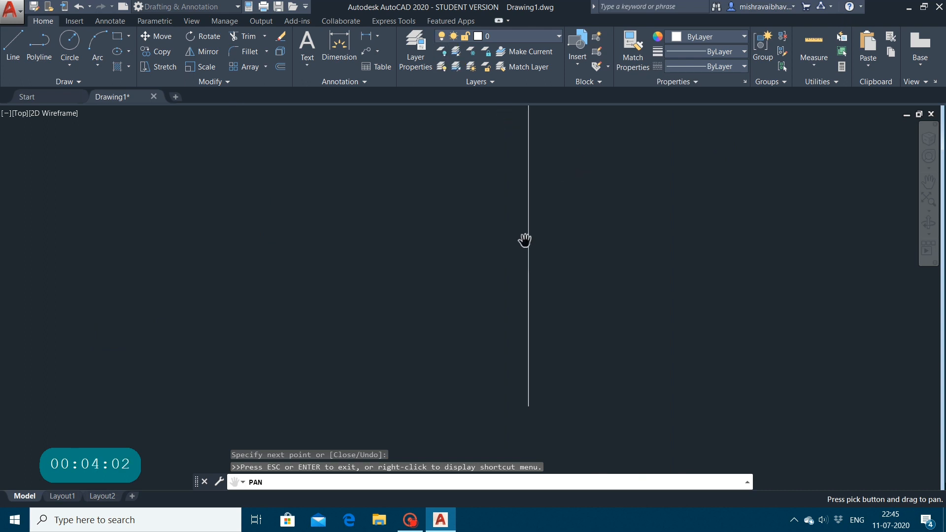
key(Escape)
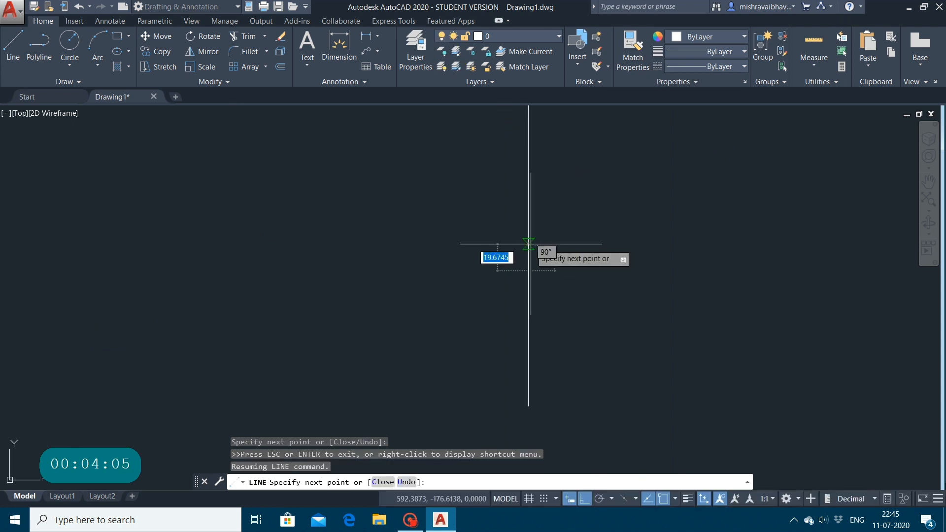
key(Escape)
Step: Shorten the long vertical line by stretching its lower endpoint 200 units upward
click(527, 242)
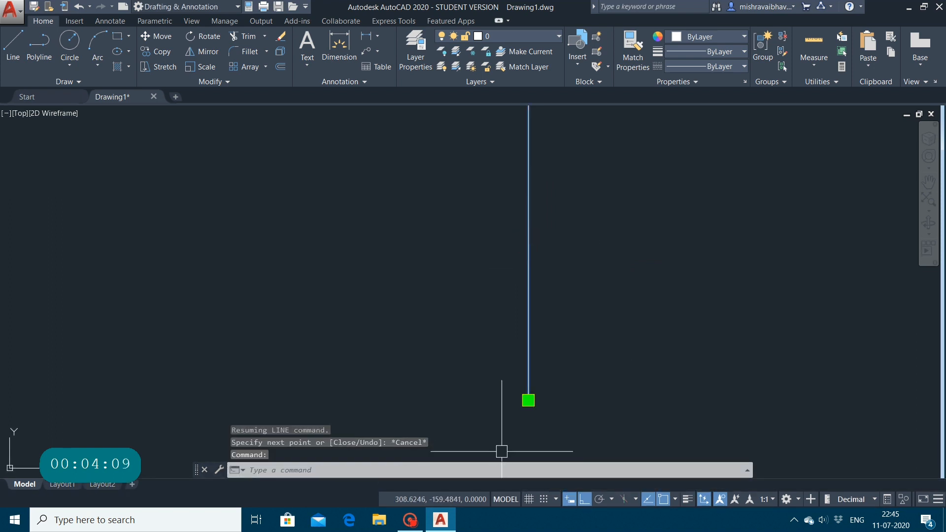
click(528, 400)
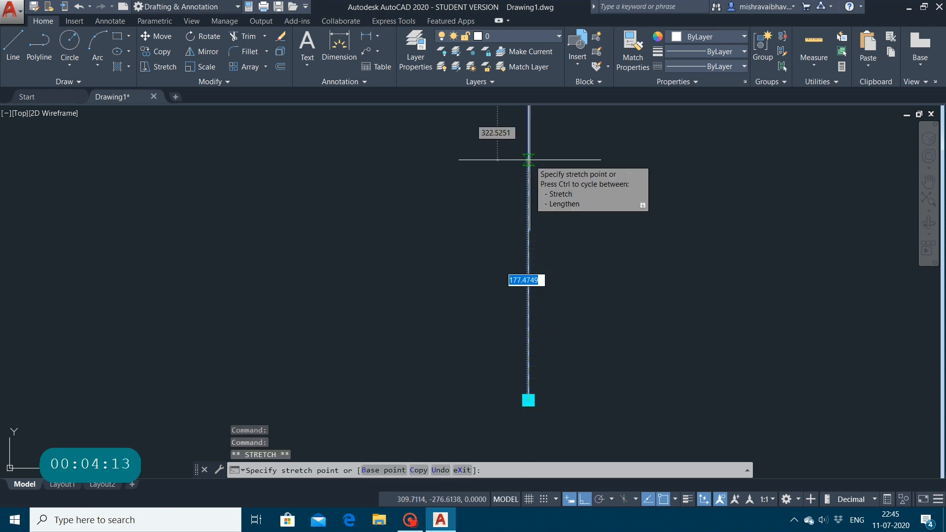
text(200)
key(Return)
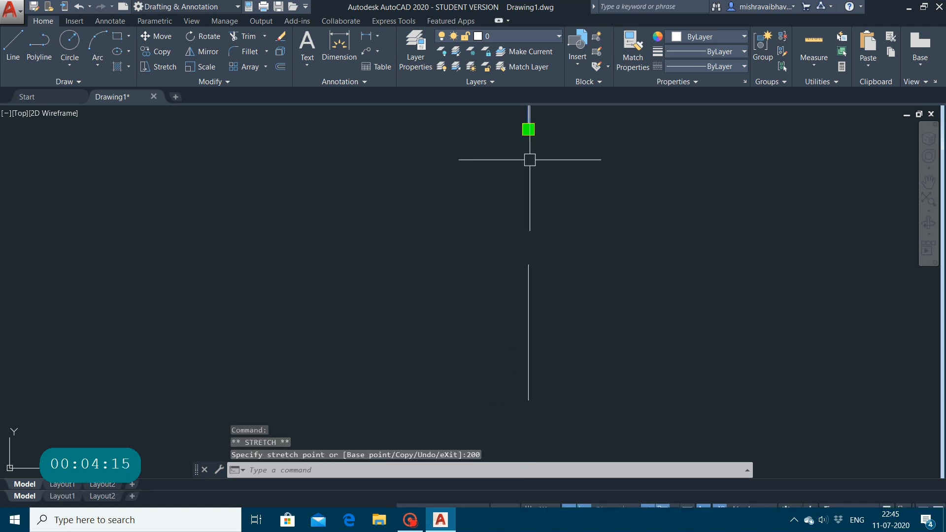
Step: Delete the stray short vertical segment below the shortened line
scroll(480, 293, down, 15)
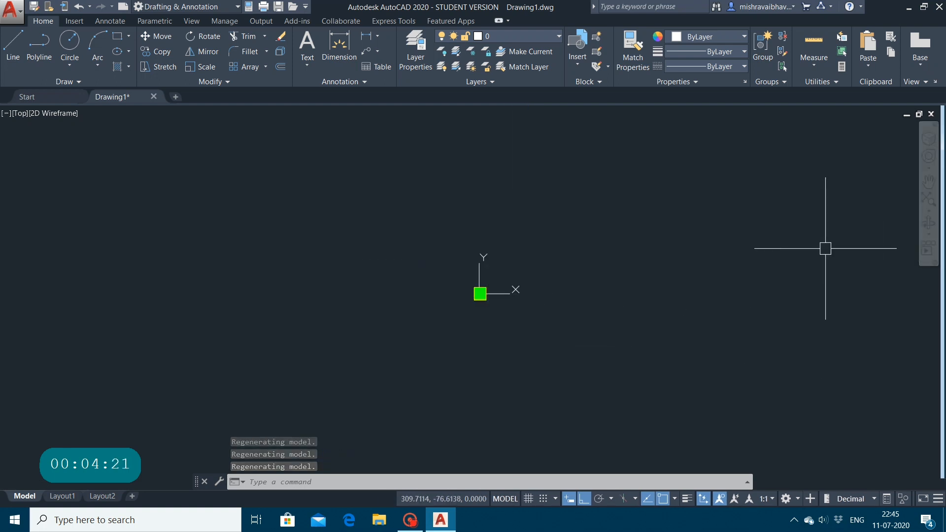
text(z)
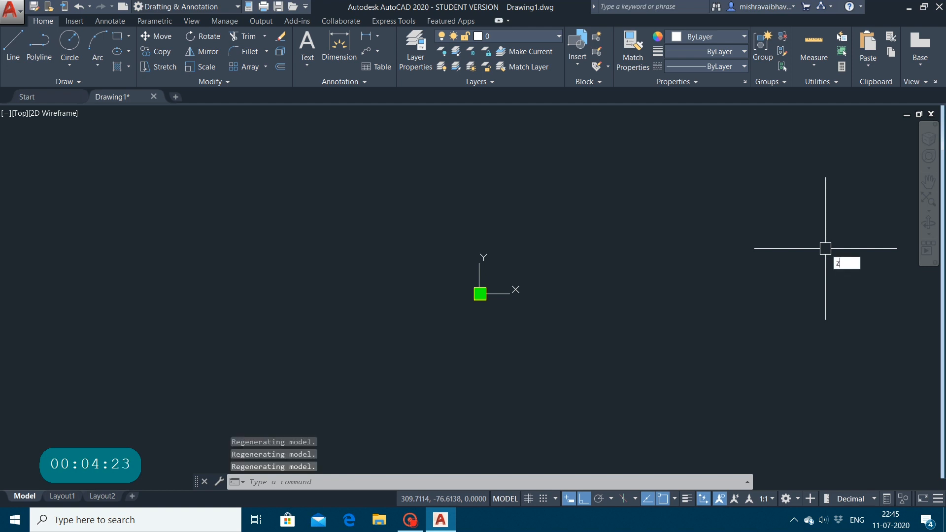
key(Return)
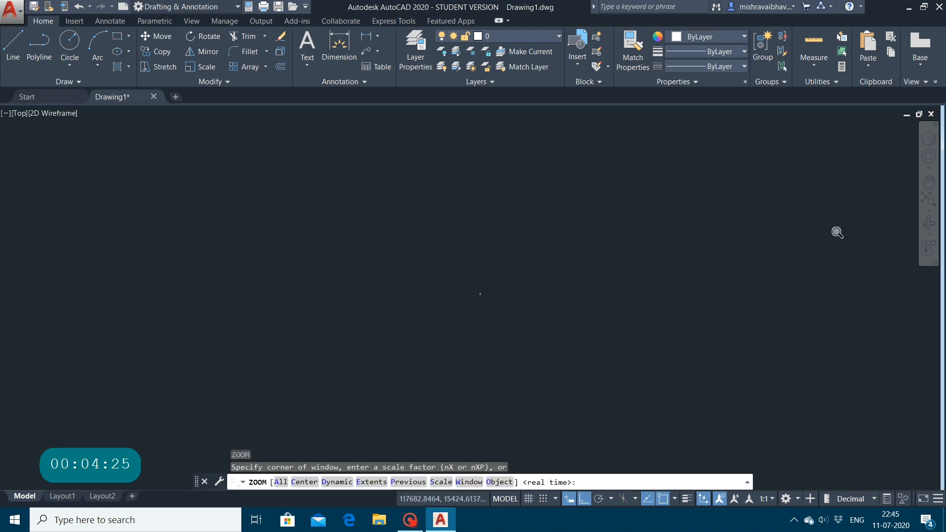
text(a)
key(Return)
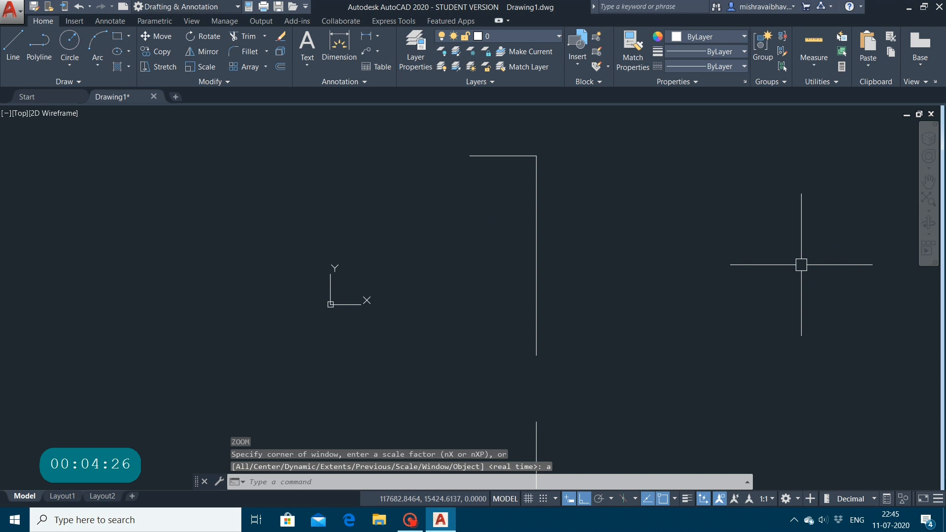
click(535, 453)
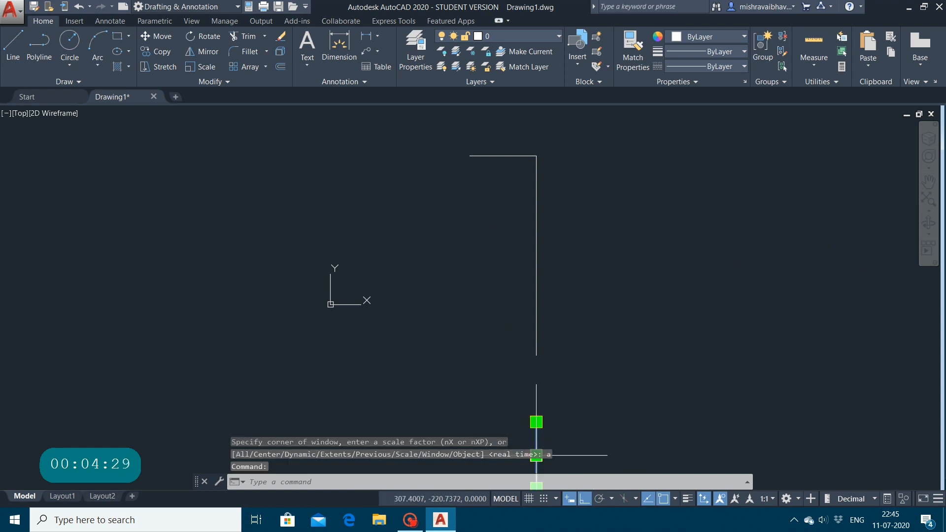
key(Delete)
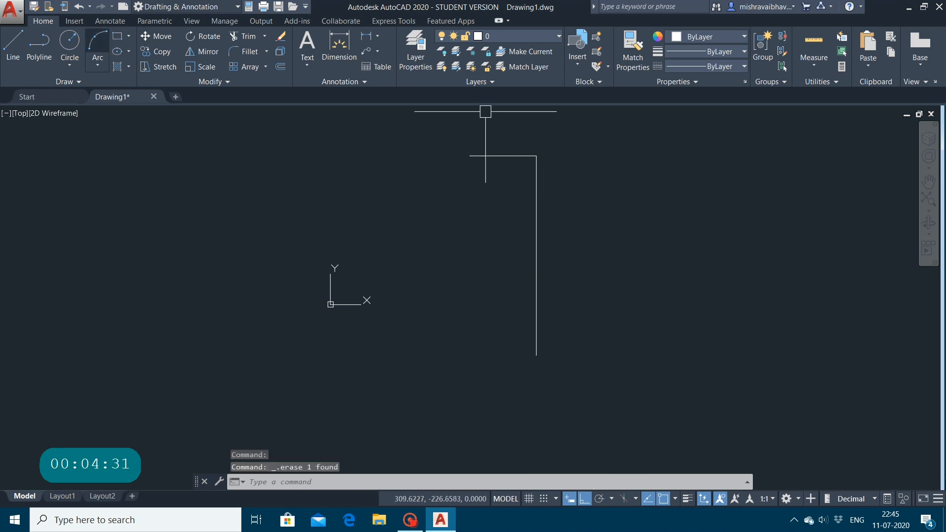
Step: Close the rectangle with a 100-unit line leftward from the vertical line's lower end and a vertical line up to the top line's left end
click(18, 45)
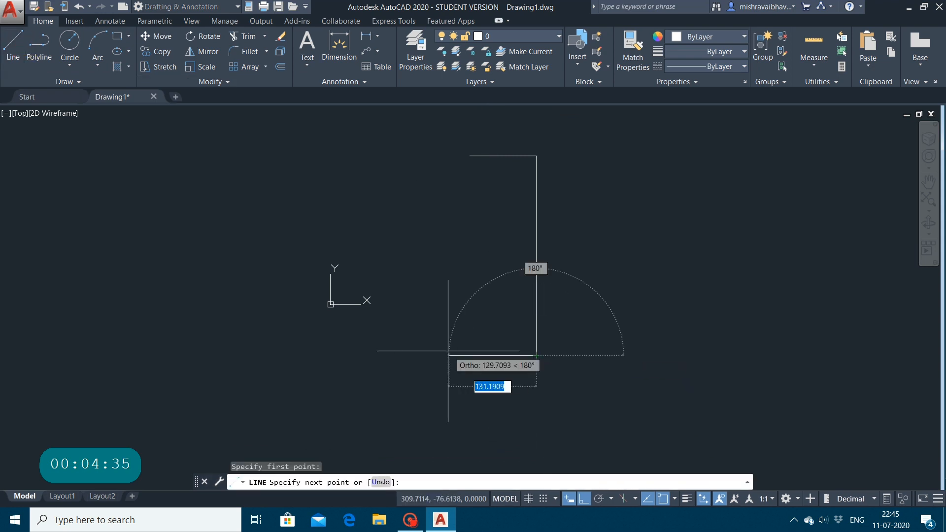
text(100)
key(Return)
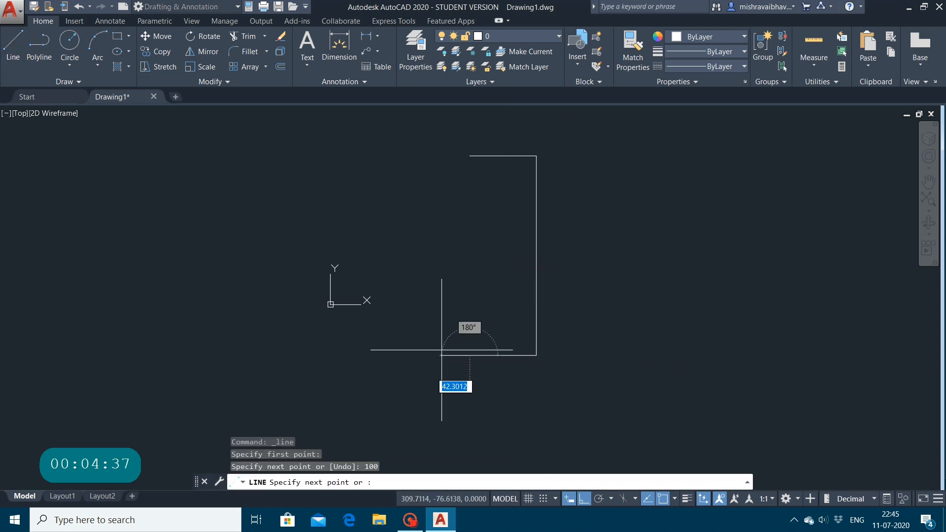
click(469, 156)
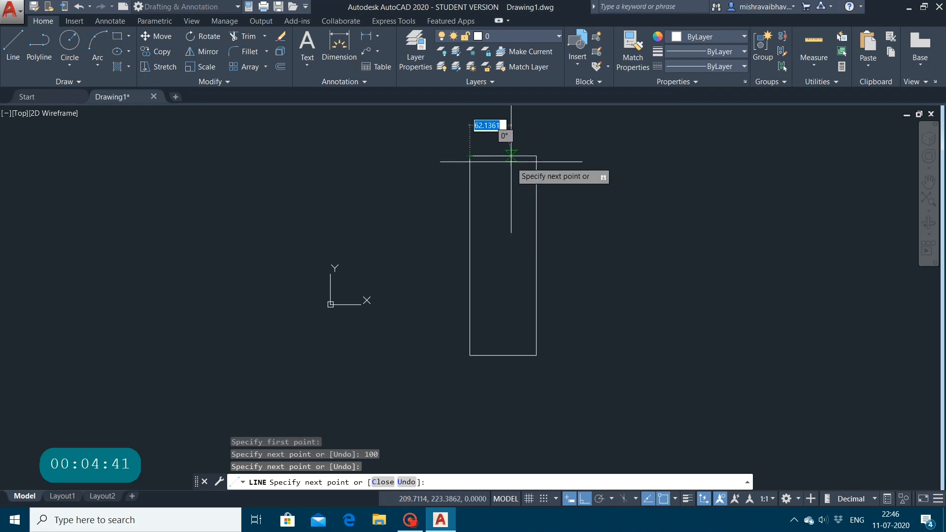
key(Escape)
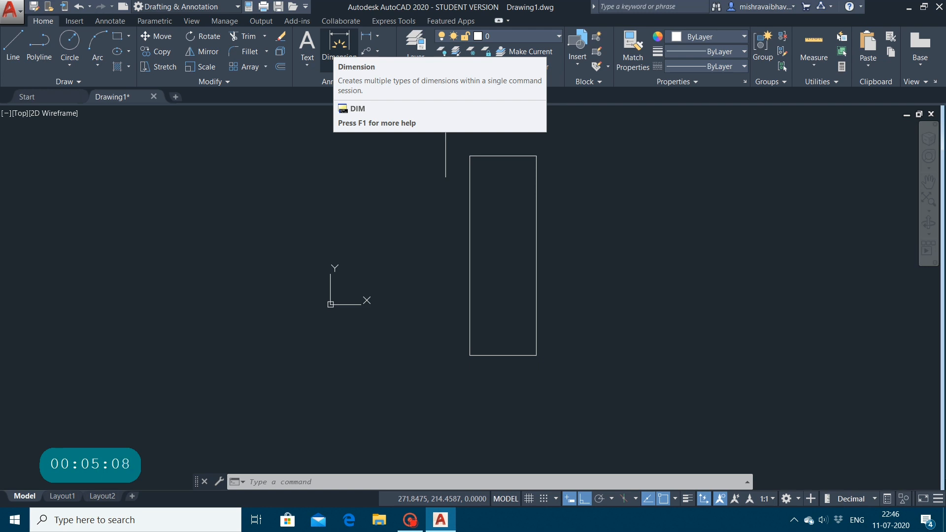
Step: Modify the ISO-25 dimension style so that its dimension lines are yellow
text(d)
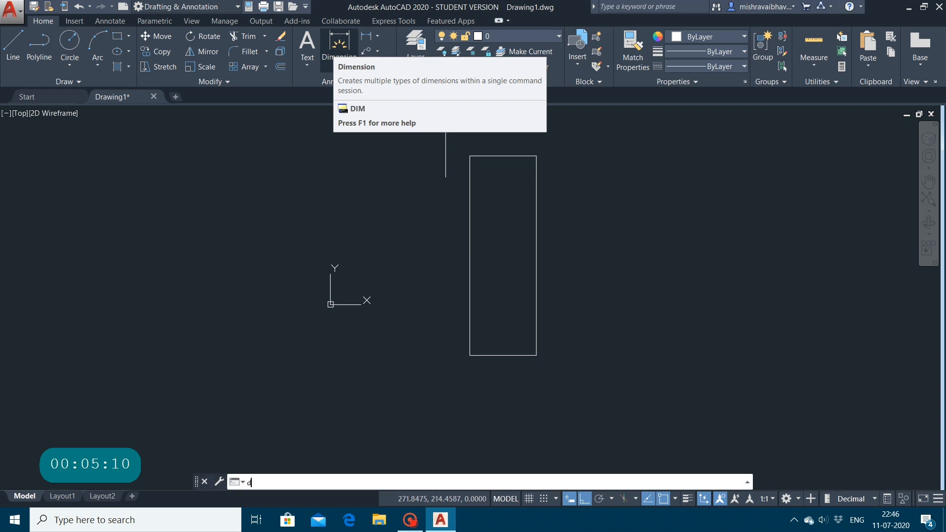
key(Return)
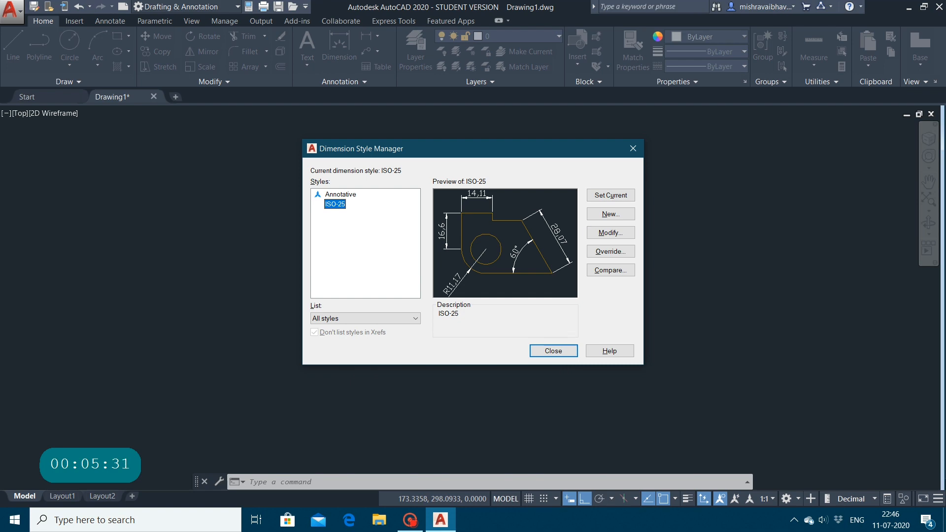
click(601, 232)
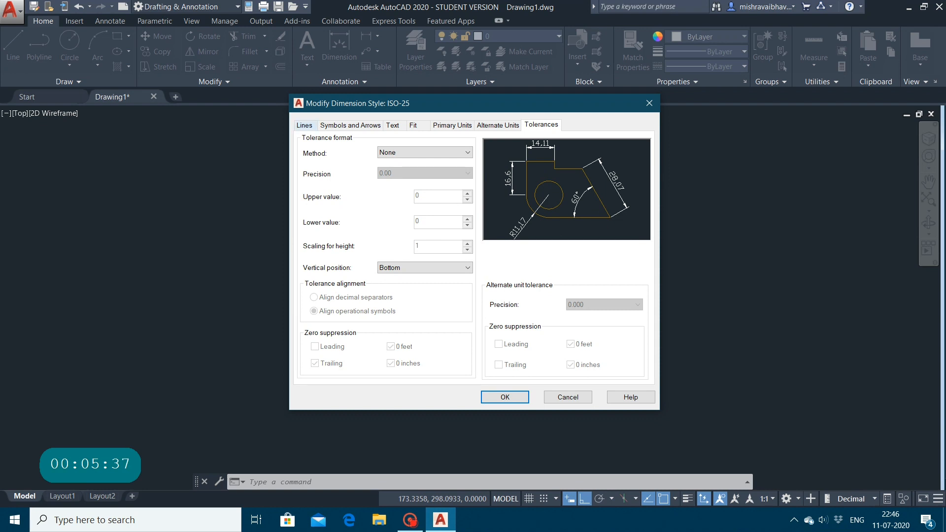
click(304, 124)
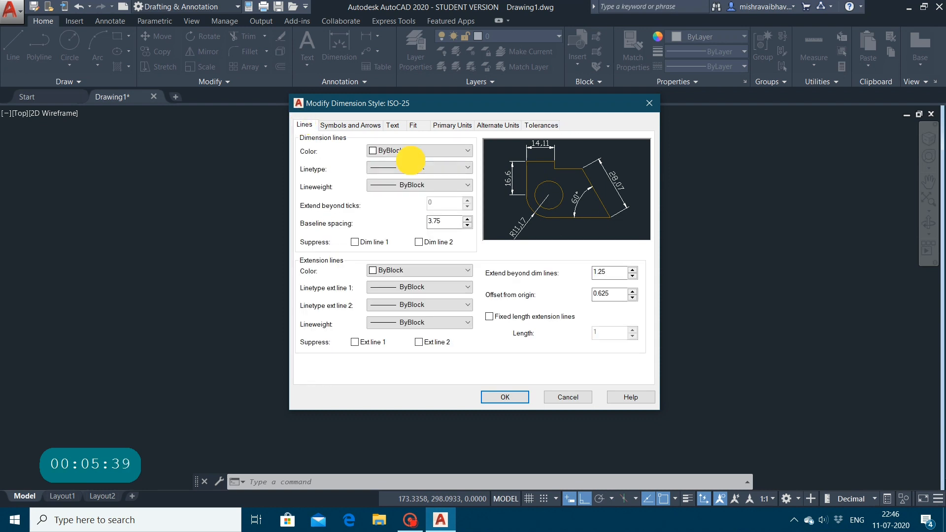
click(433, 150)
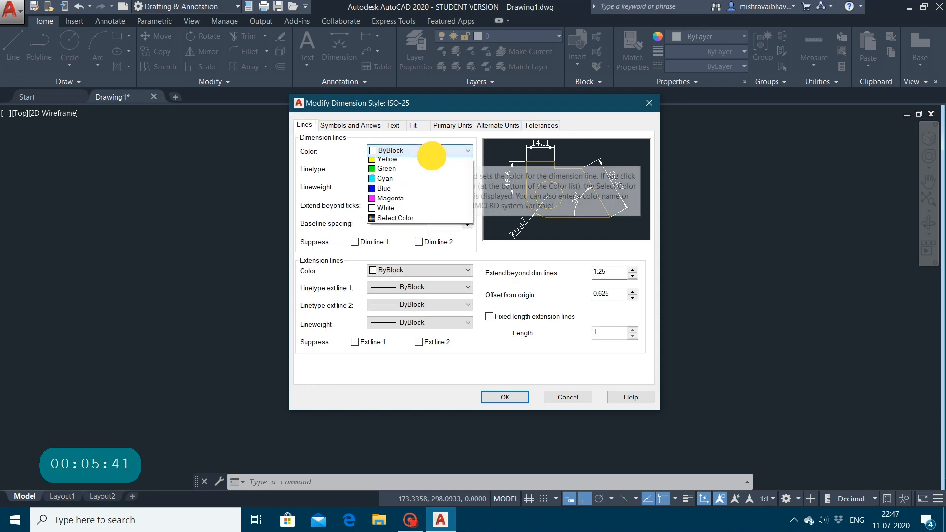
click(387, 192)
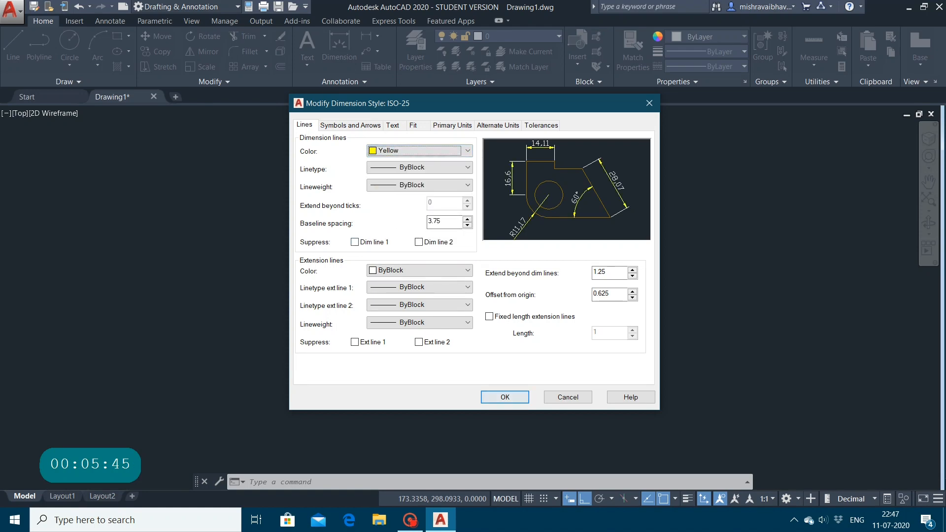
click(505, 397)
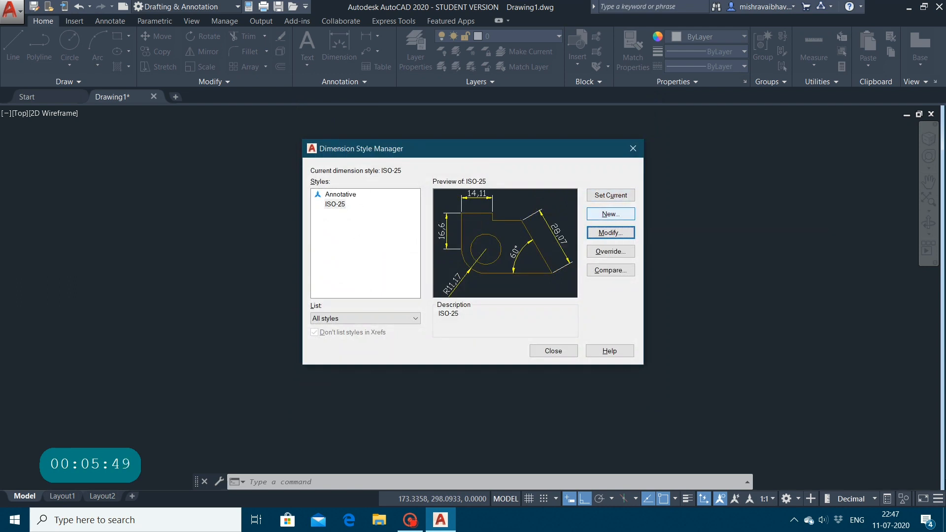
Step: Create a new dimension style named Copy of ISO-25 based on ISO-25 and set it as the current style
click(610, 214)
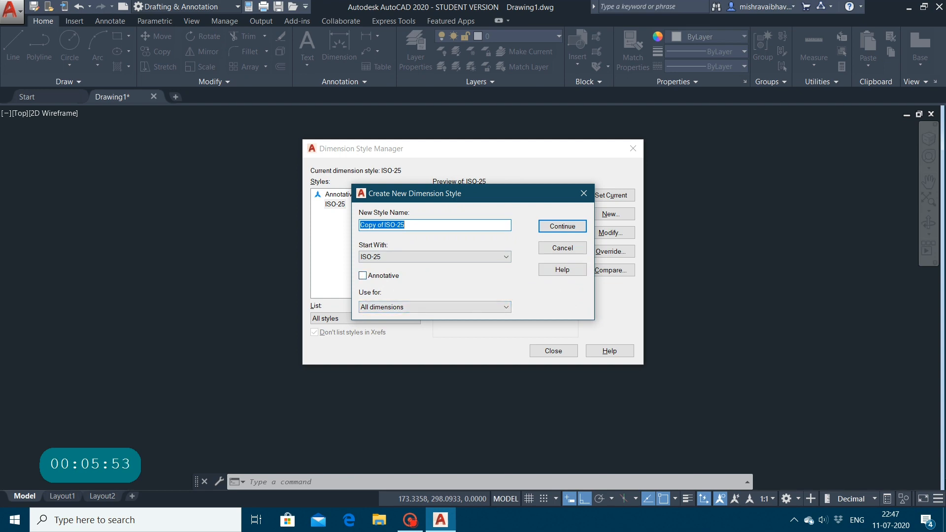
click(562, 226)
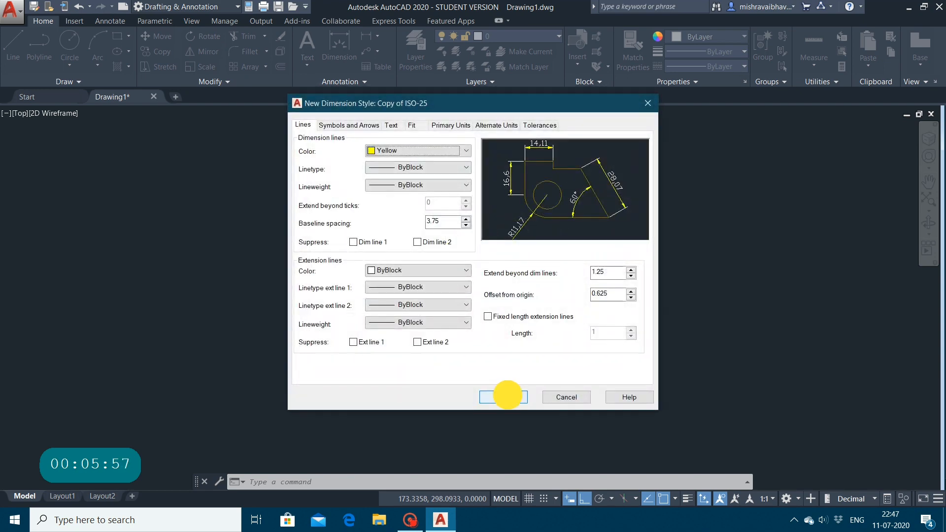
click(503, 397)
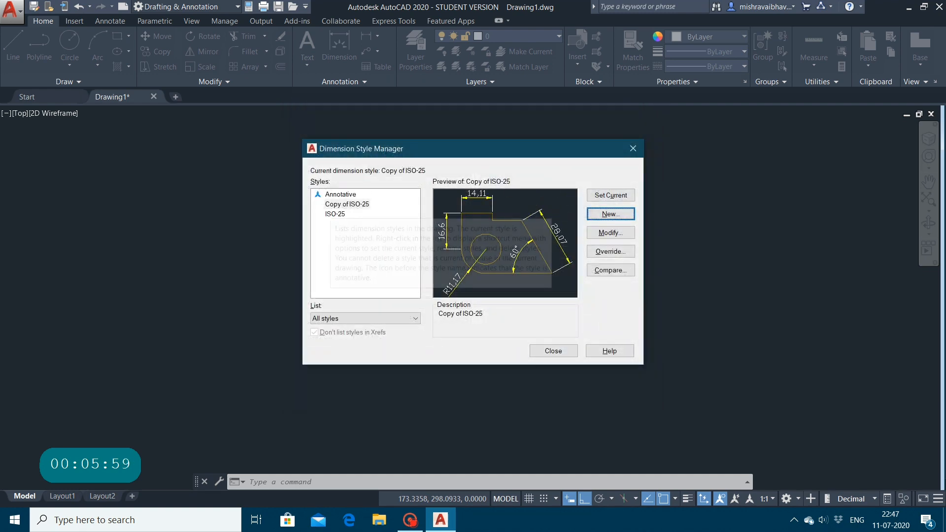
click(336, 205)
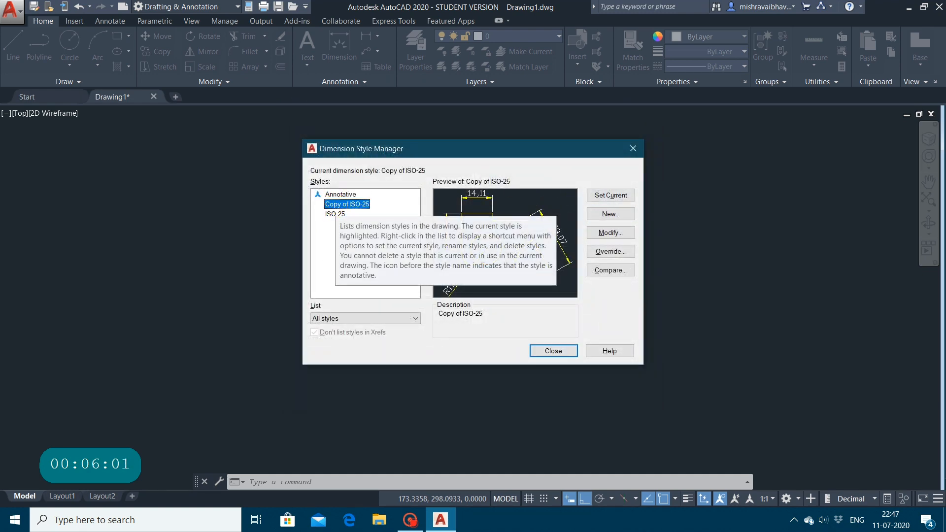
click(617, 194)
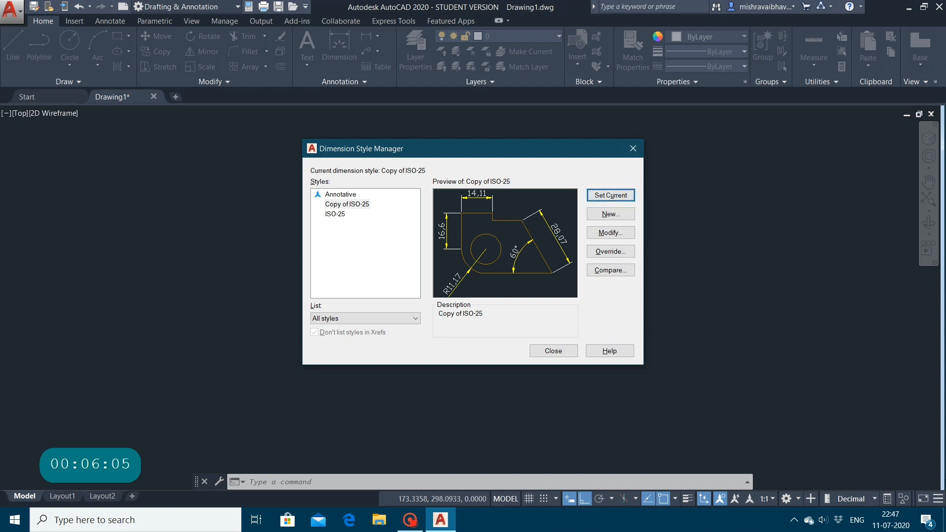
click(553, 351)
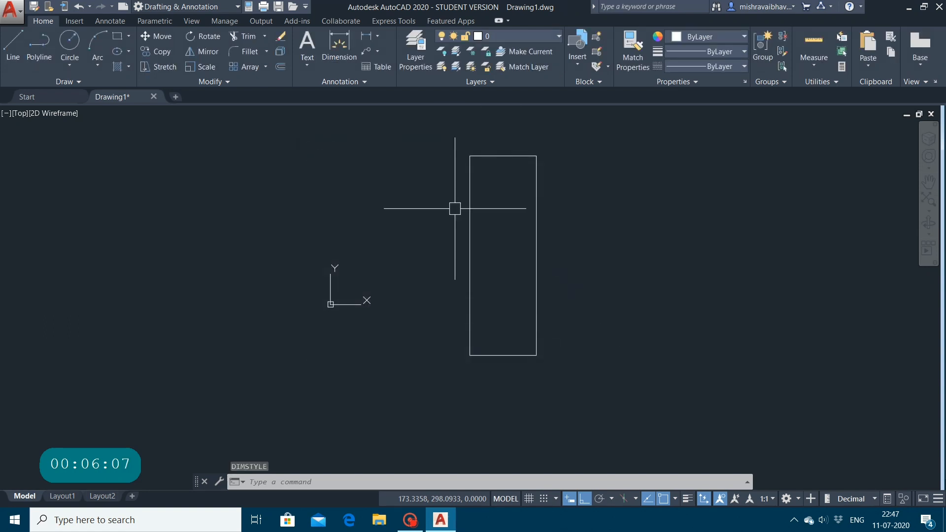
Step: Dimension the rectangle's top edge between its two corners, placing the dimension line about 27 units above the edge
click(339, 47)
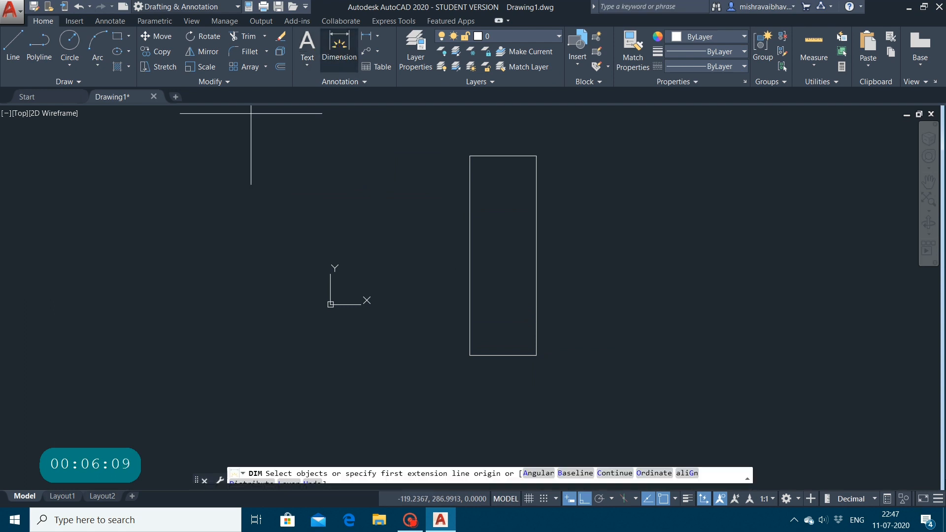
click(470, 156)
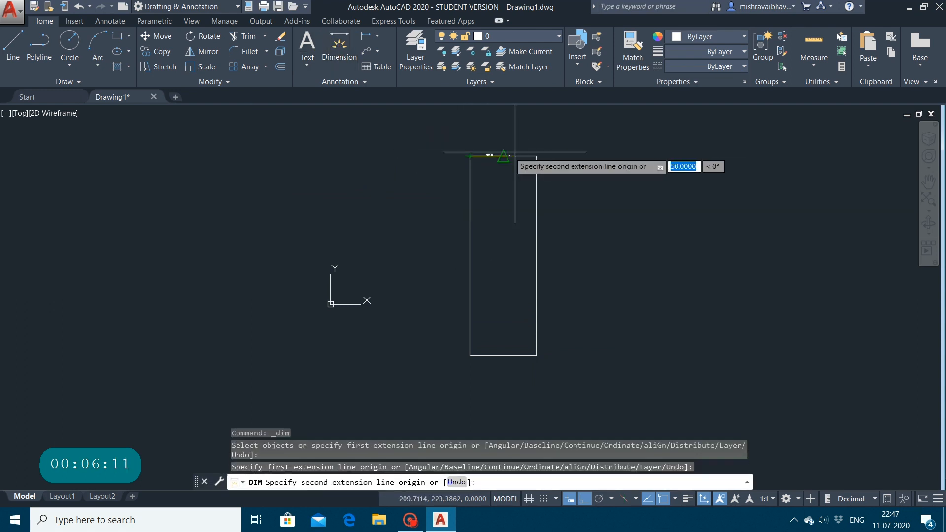
click(535, 156)
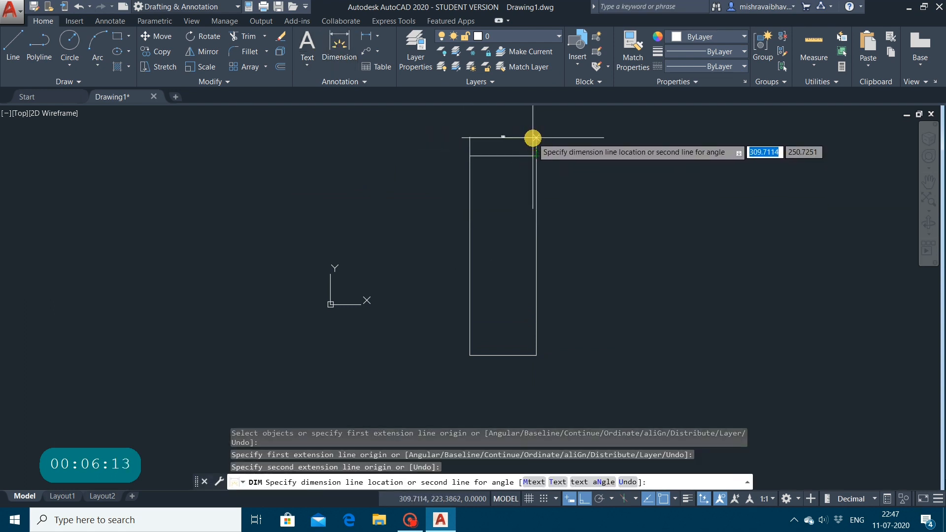
click(534, 138)
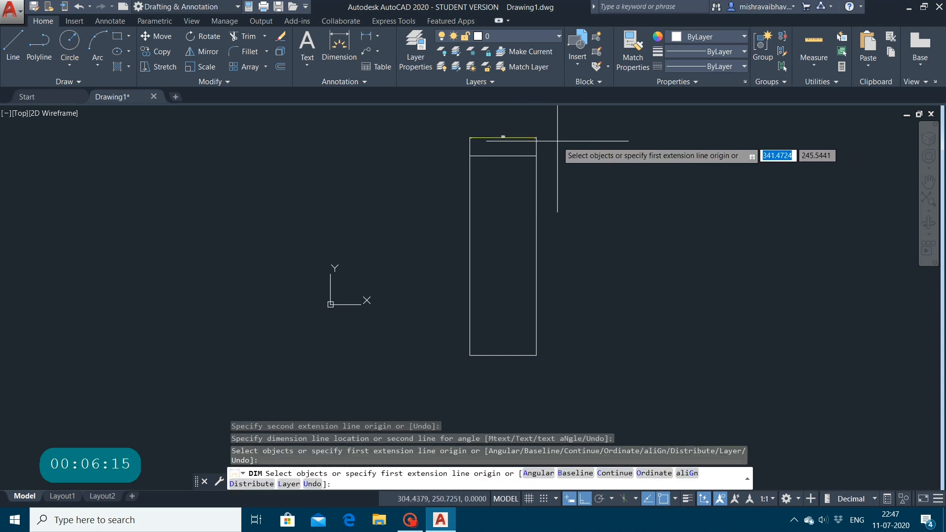
text(d)
key(Return)
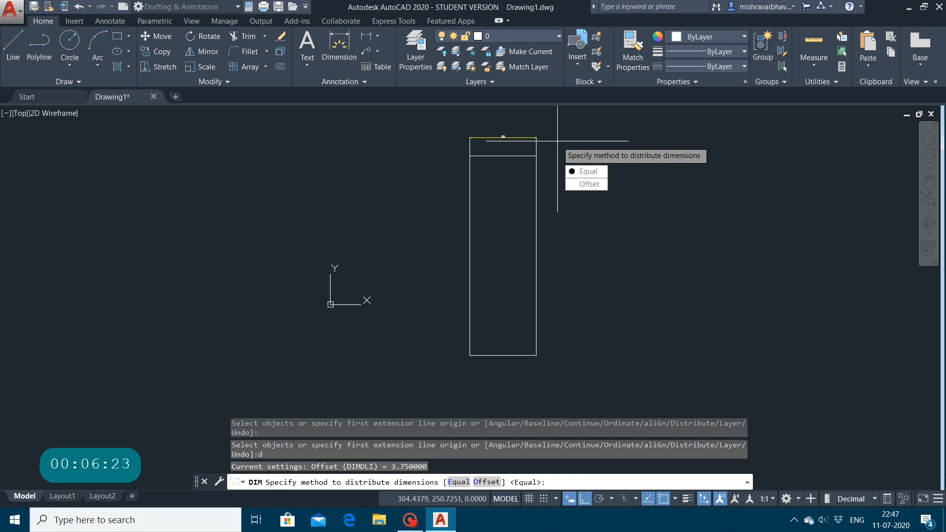
key(Escape)
key(Escape)
key(Escape)
key(Escape)
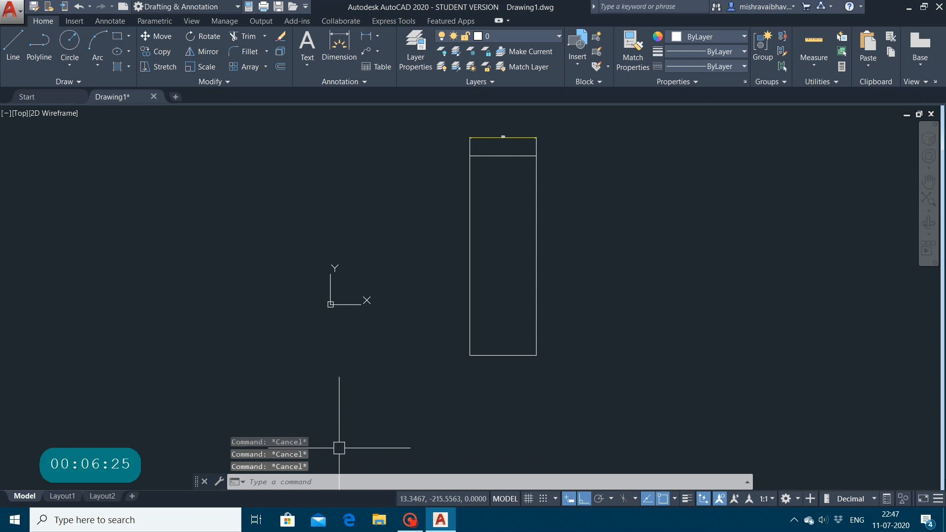
Step: Dimension the rectangle's right edge with the DIM command, placing the dimension line about 91 units to its right
text(dim)
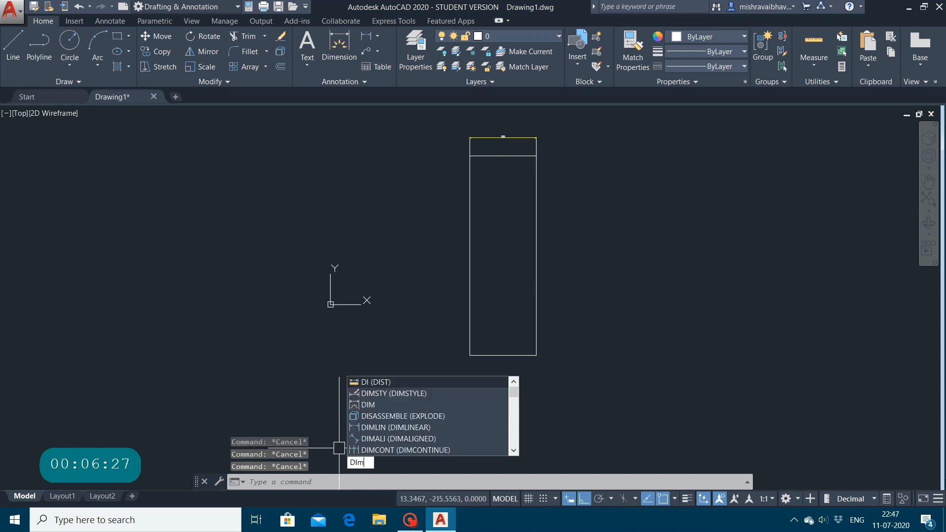
key(Return)
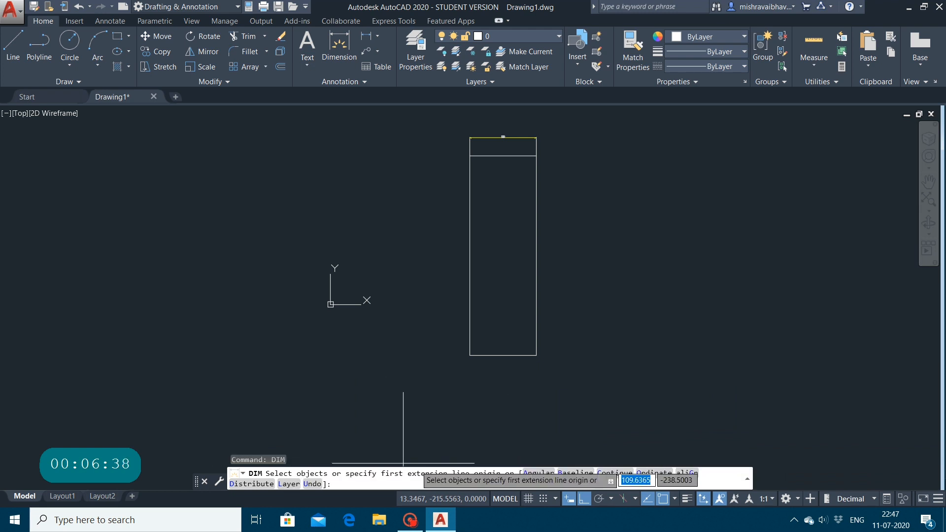
click(536, 355)
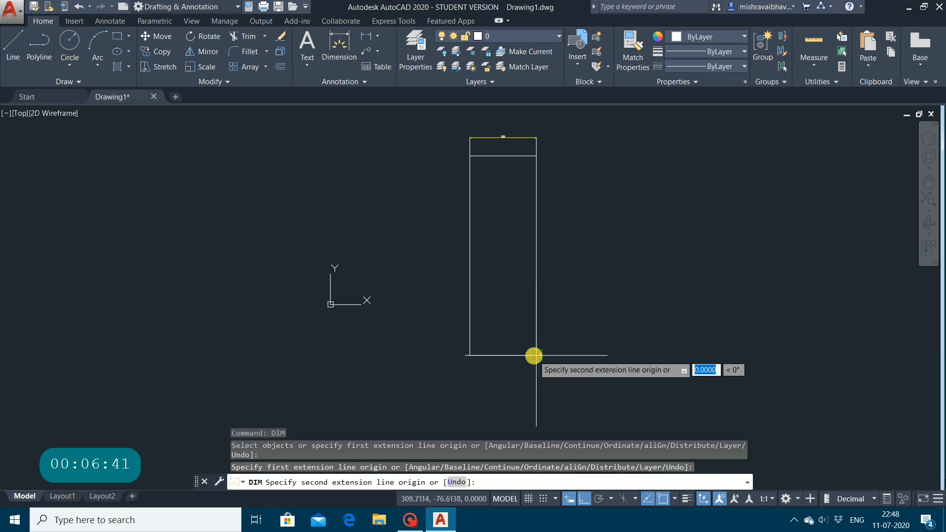
click(536, 156)
click(597, 162)
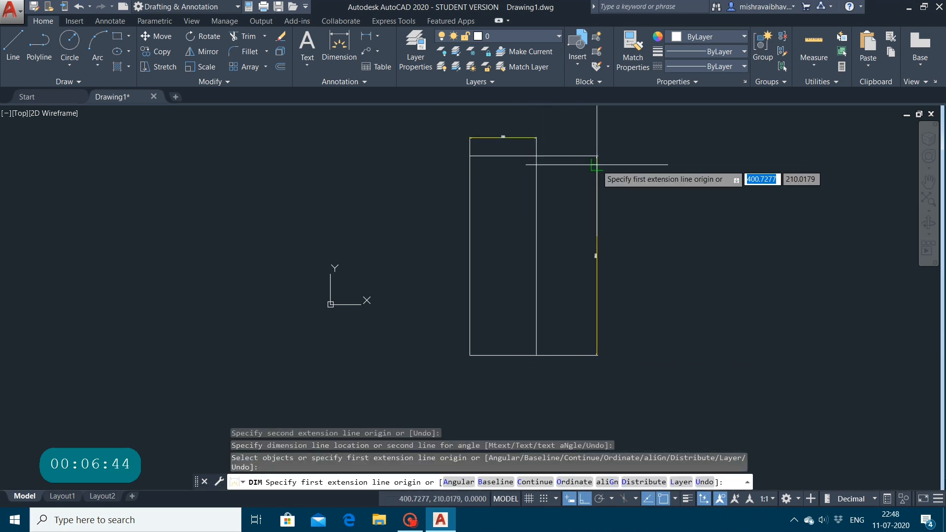
key(Return)
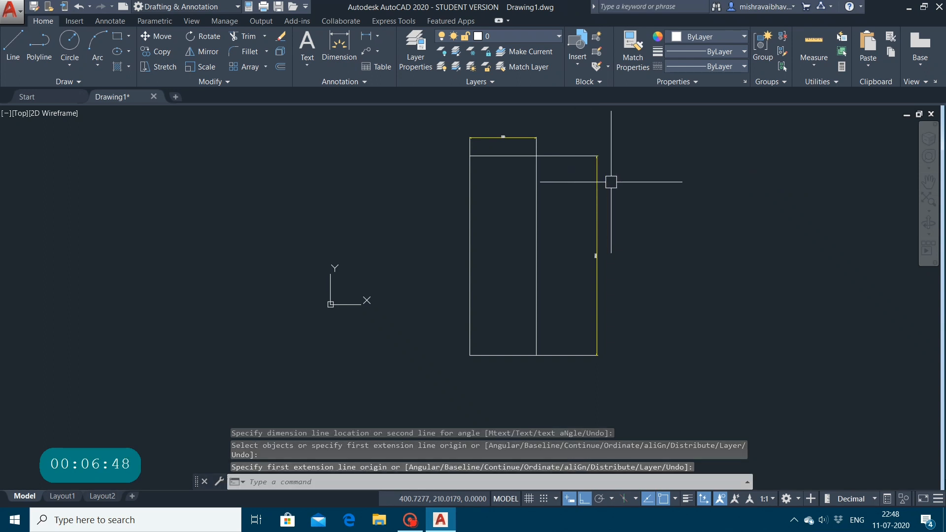
scroll(611, 182, up, 6)
scroll(611, 182, down, 4)
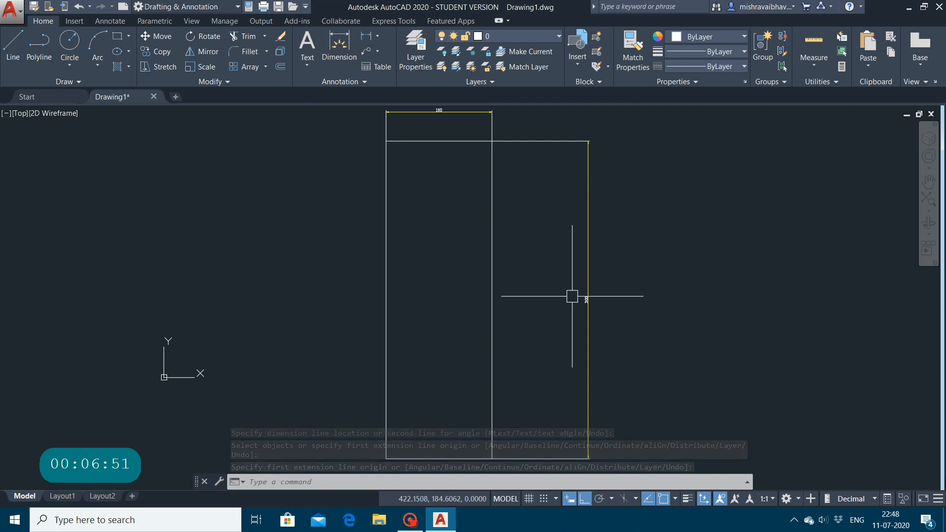
click(315, 483)
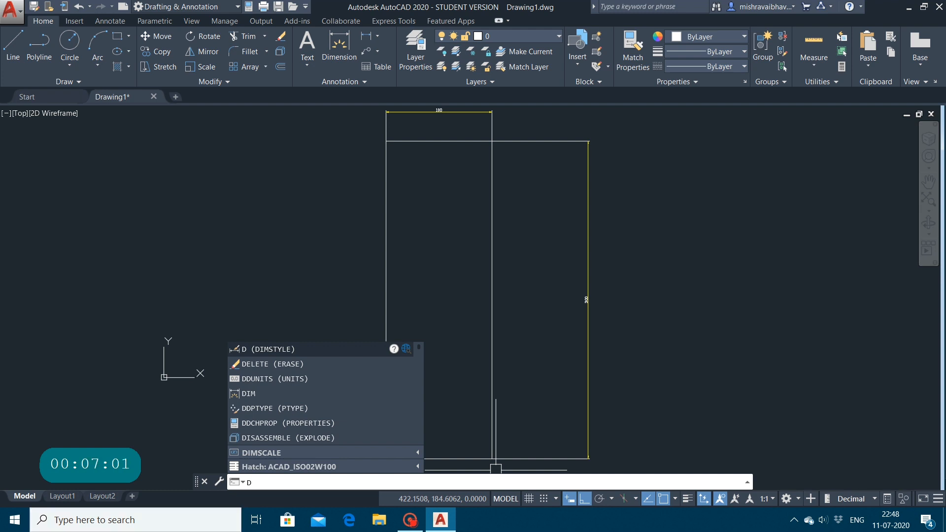
key(Up)
key(Up)
key(Up)
key(Up)
key(Up)
key(Up)
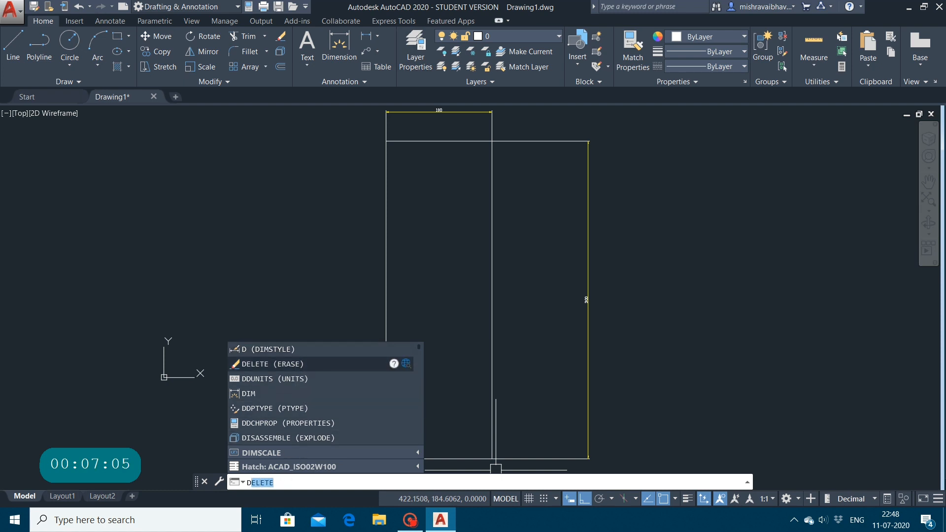
click(419, 110)
click(419, 110)
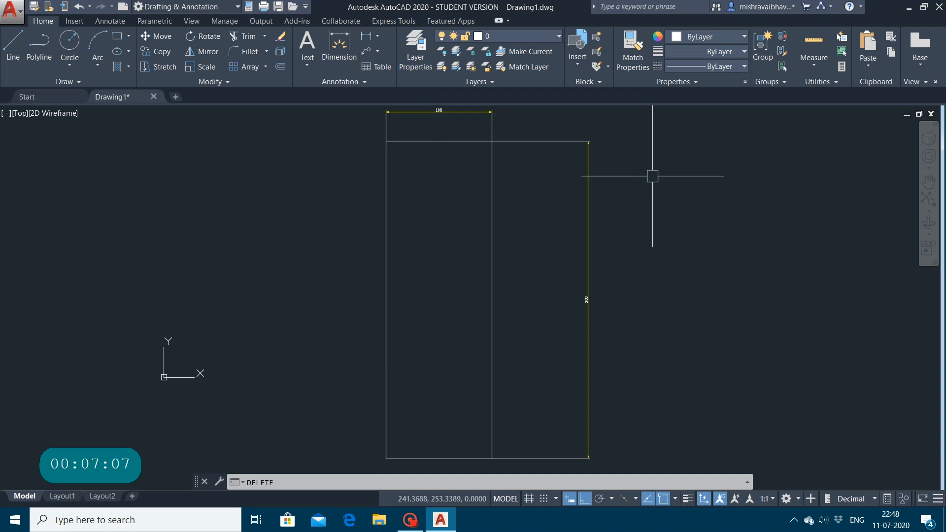
click(588, 200)
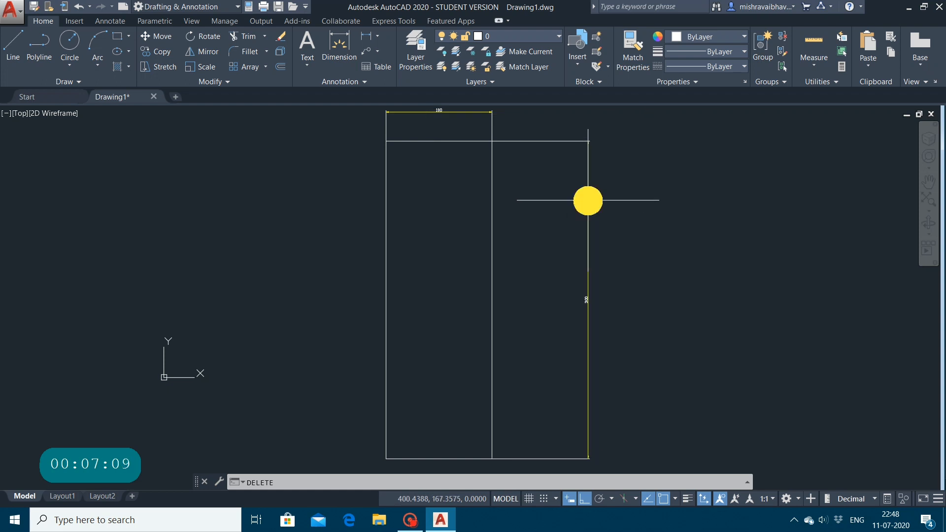
click(588, 285)
scroll(588, 284, up, 6)
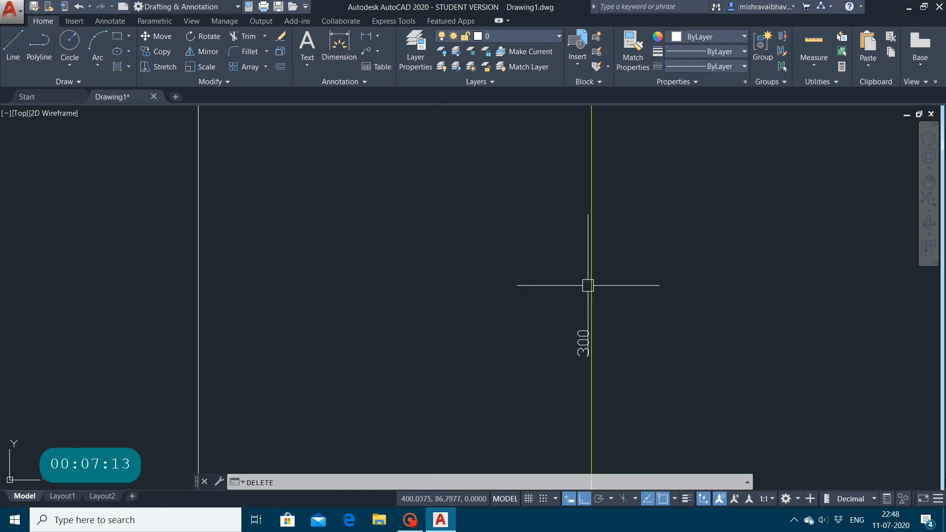
click(593, 279)
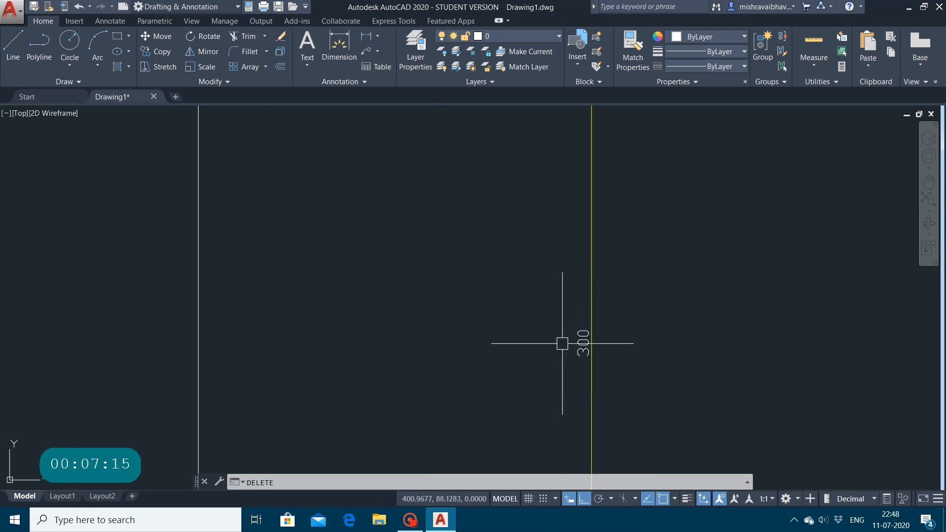
scroll(564, 342, down, 6)
key(Return)
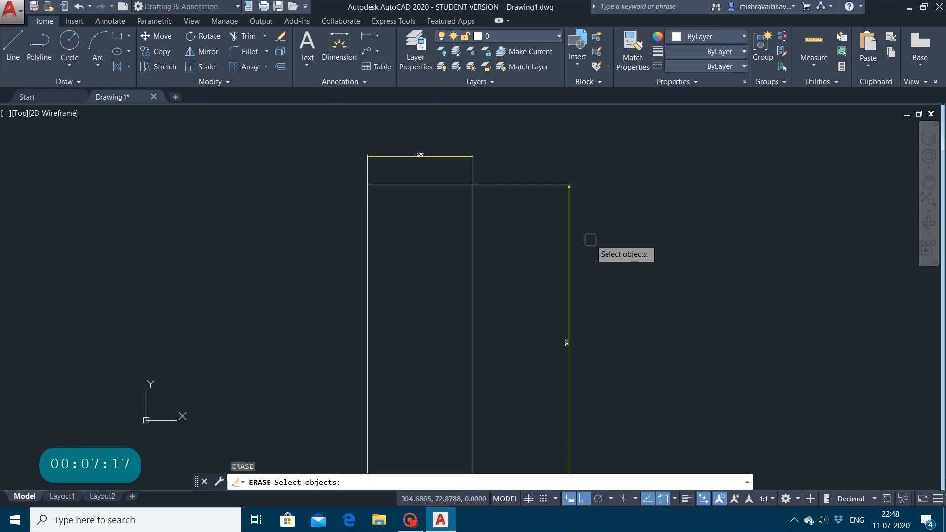
click(572, 253)
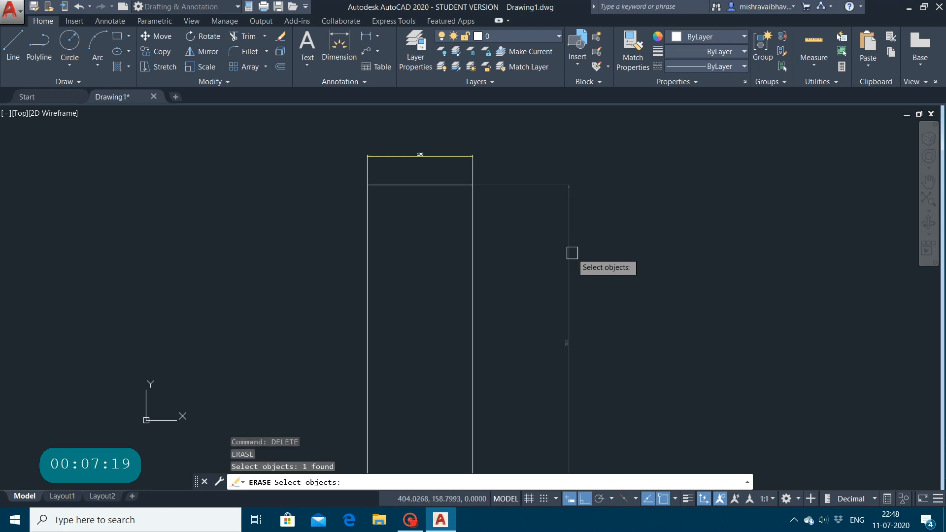
key(Escape)
key(Escape)
key(Escape)
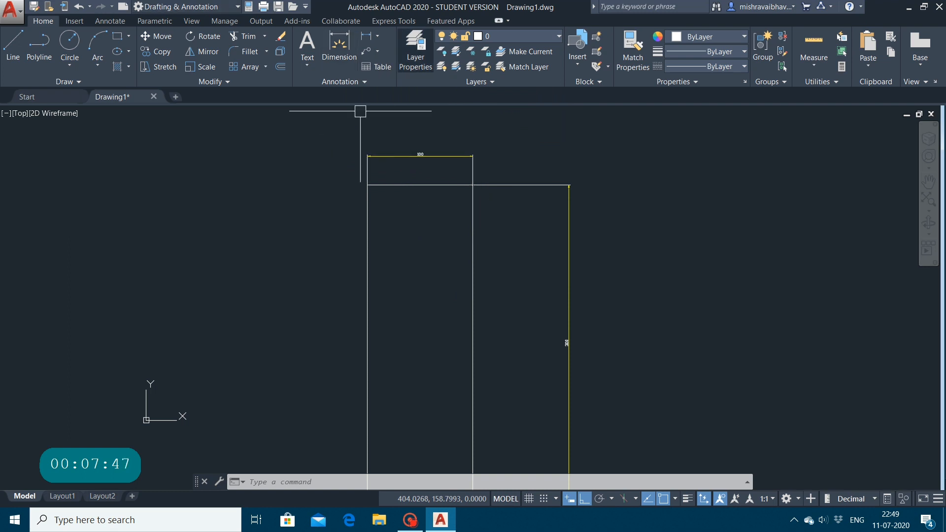
Step: Add a linear dimension to the rectangle's left edge, placing the dimension line about 56 units to its left
click(376, 35)
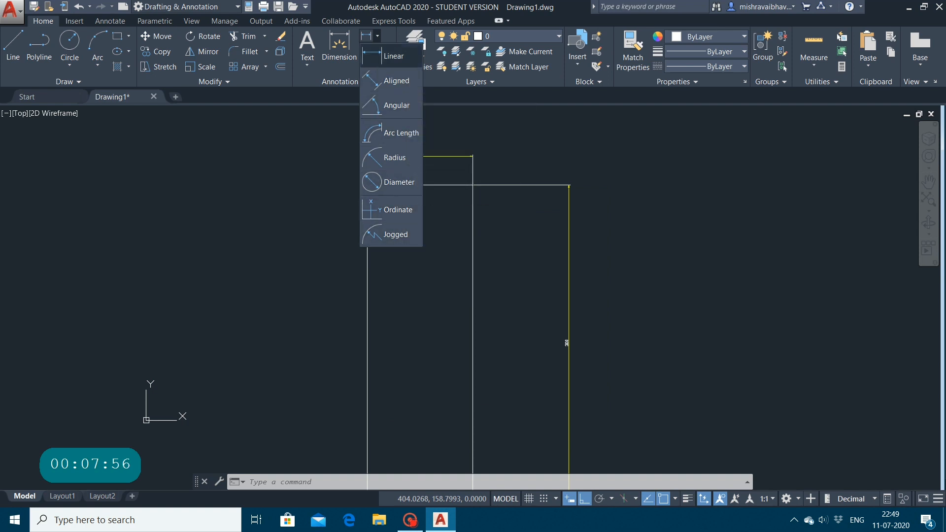
click(394, 56)
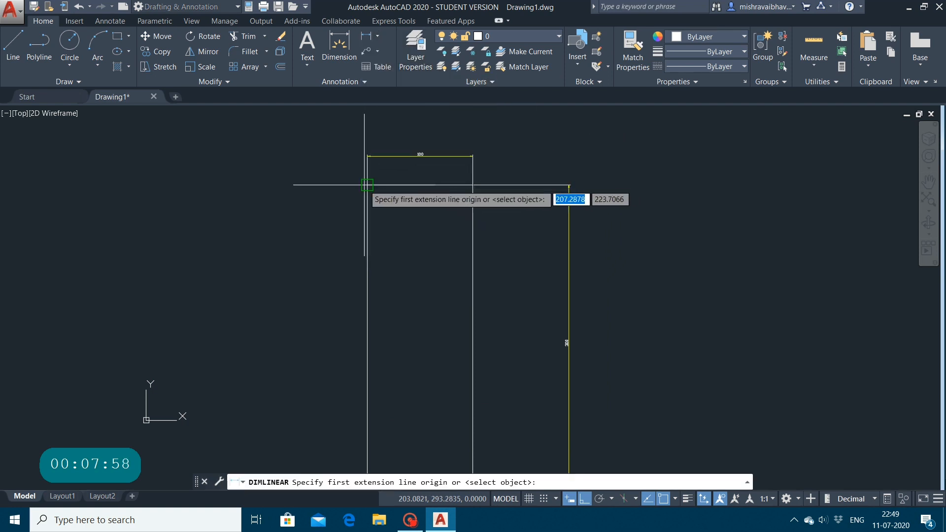
click(366, 185)
scroll(356, 413, down, 6)
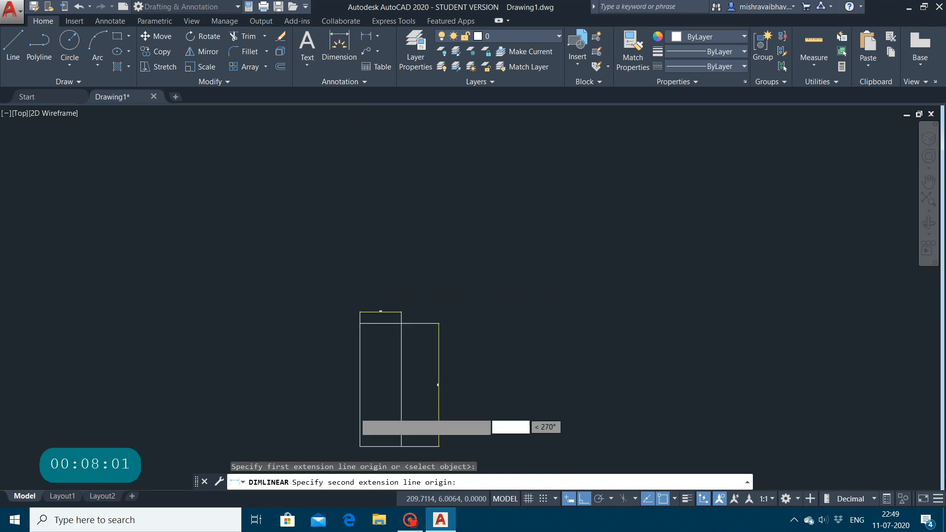
scroll(354, 411, up, 2)
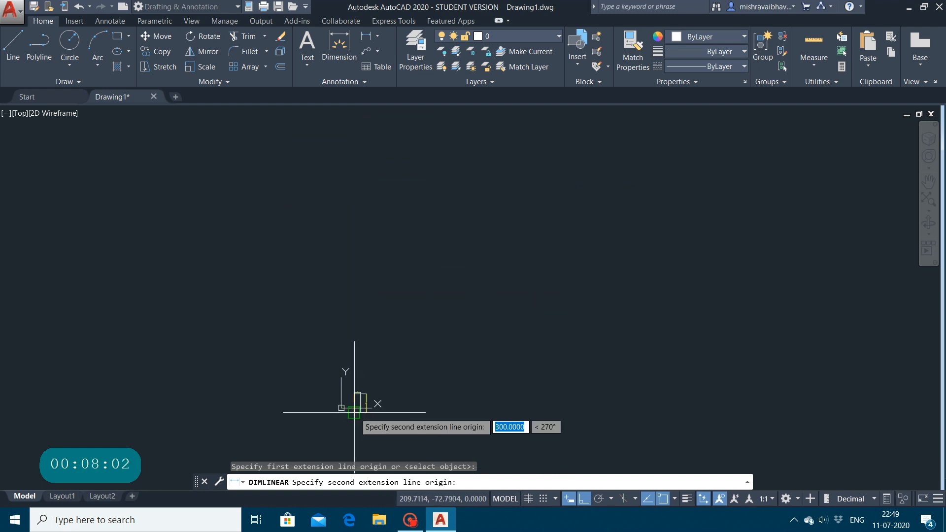
scroll(352, 413, up, 6)
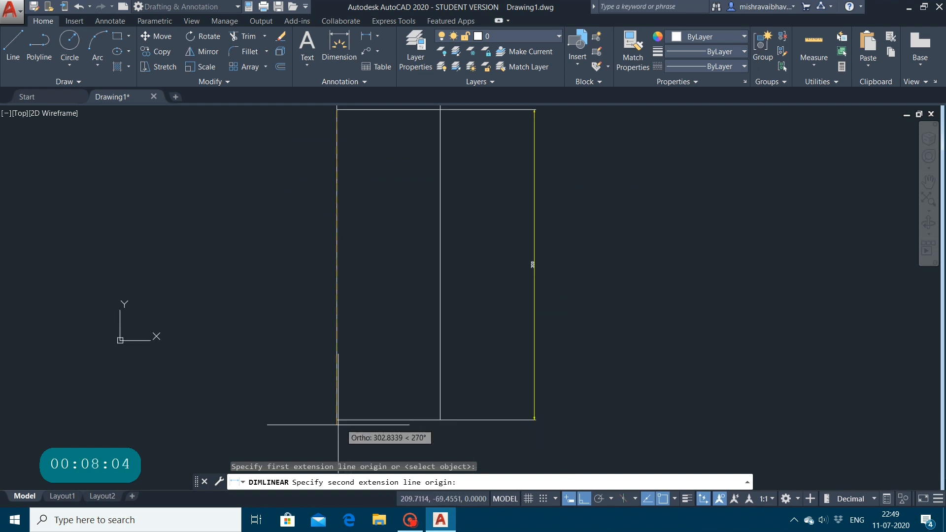
click(337, 422)
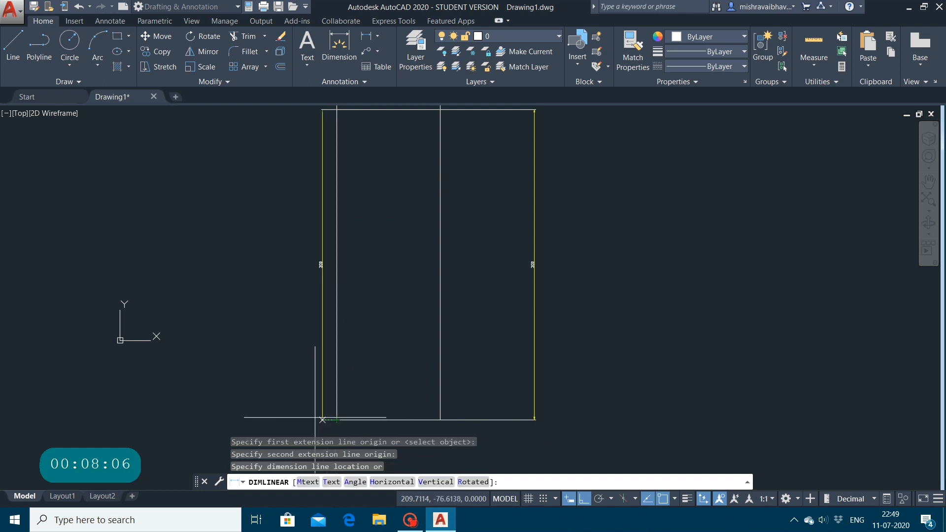
click(278, 420)
key(Escape)
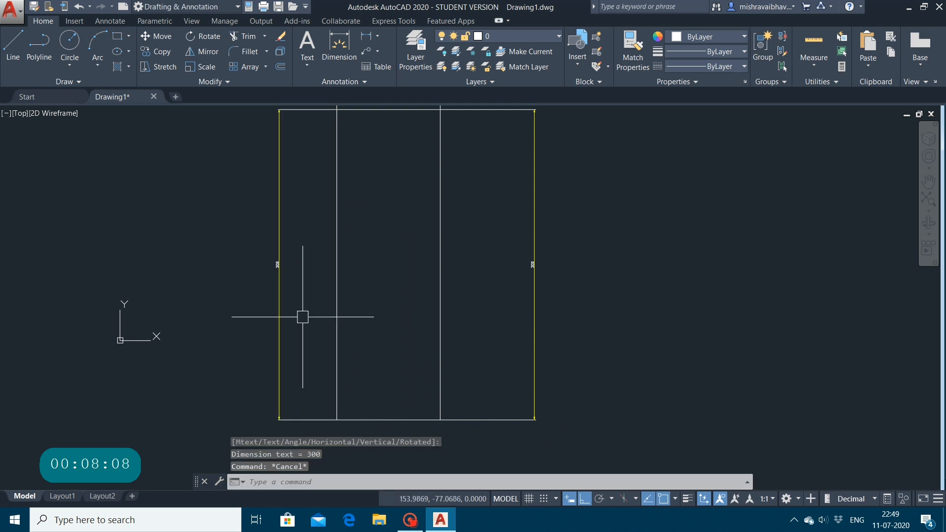
scroll(295, 312, up, 2)
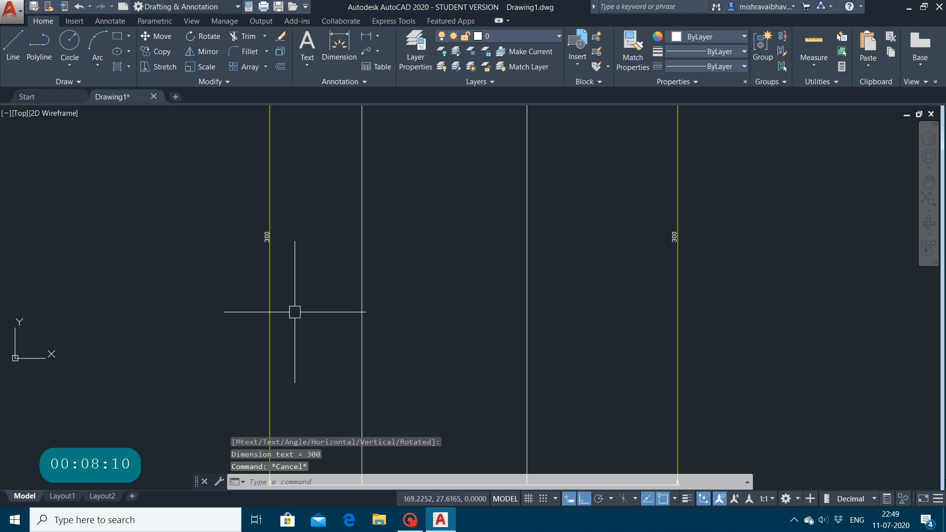
Step: Draw a three-point arc with a radius of about 51 units in the empty area left of the rectangle
scroll(633, 273, down, 5)
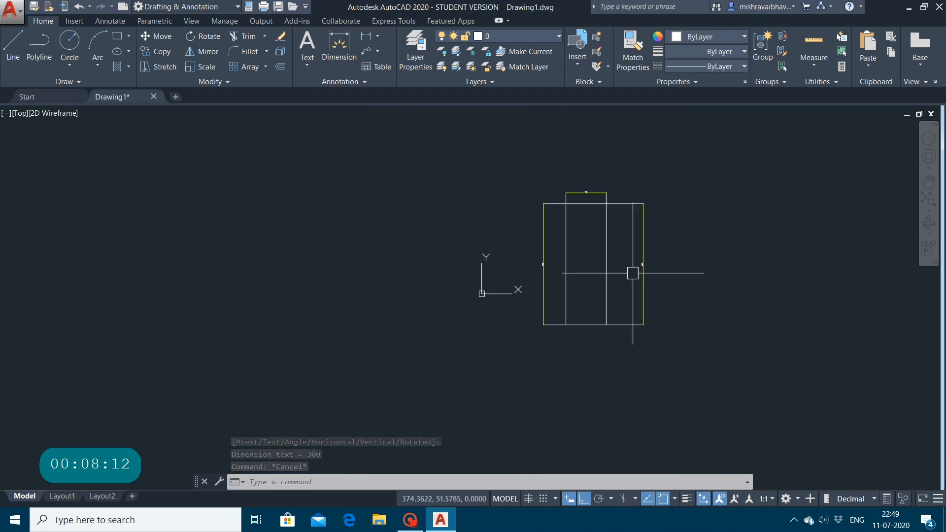
scroll(553, 234, up, 3)
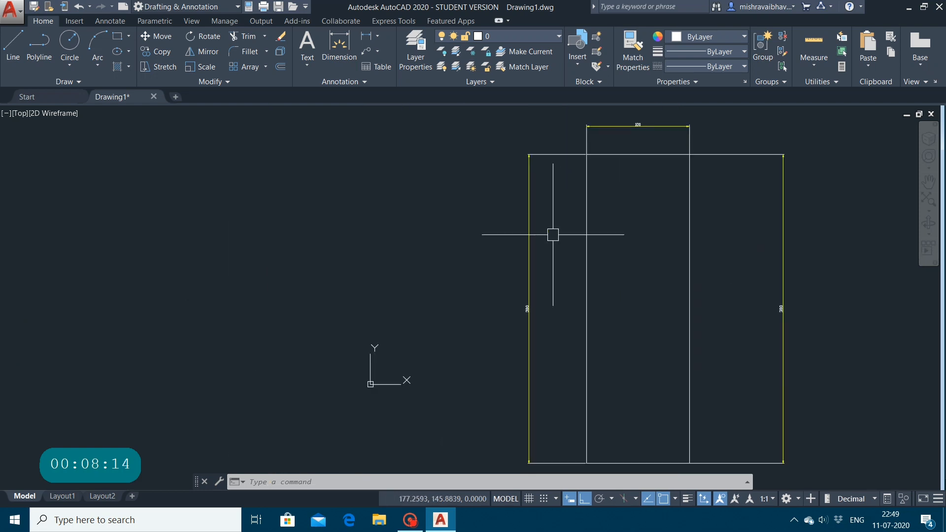
scroll(635, 148, up, 2)
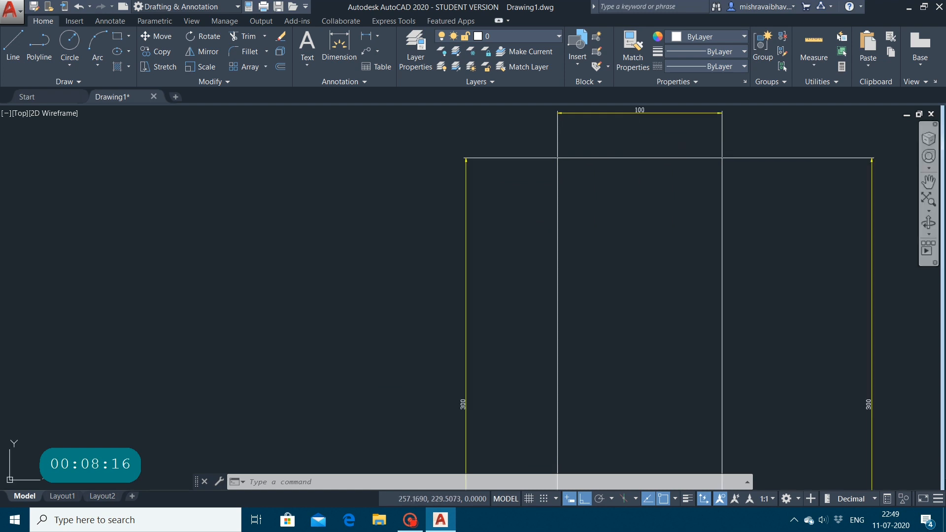
click(931, 186)
mouse_move(669, 217)
mouse_down()
mouse_move(374, 379)
mouse_move(476, 339)
mouse_up()
scroll(475, 339, up, 2)
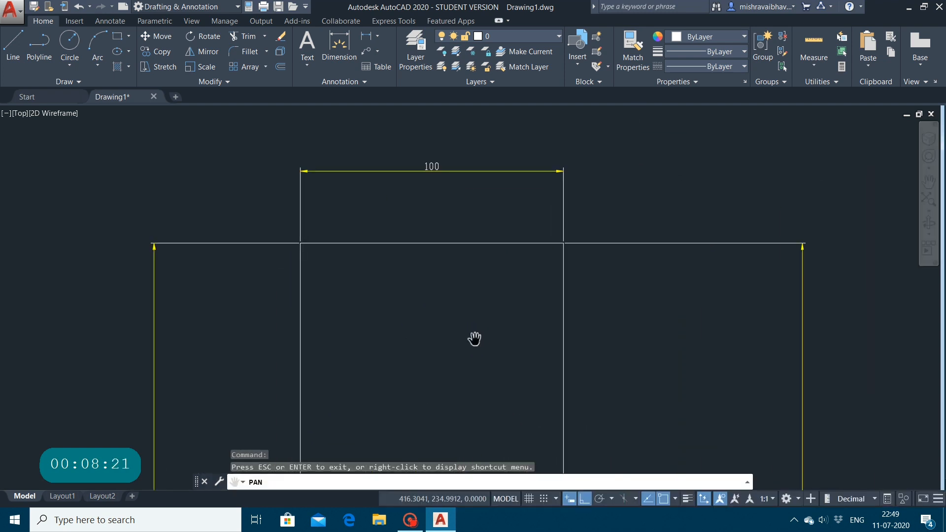
scroll(486, 285, down, 2)
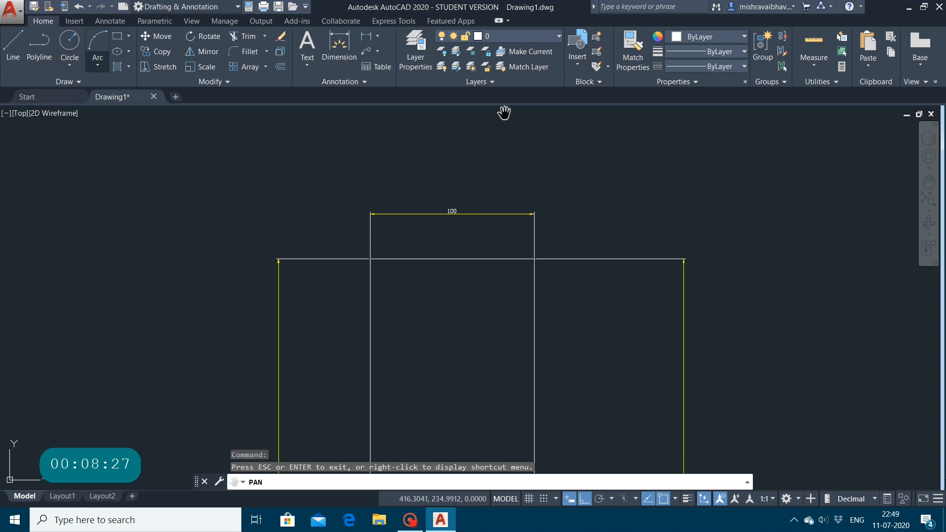
click(97, 63)
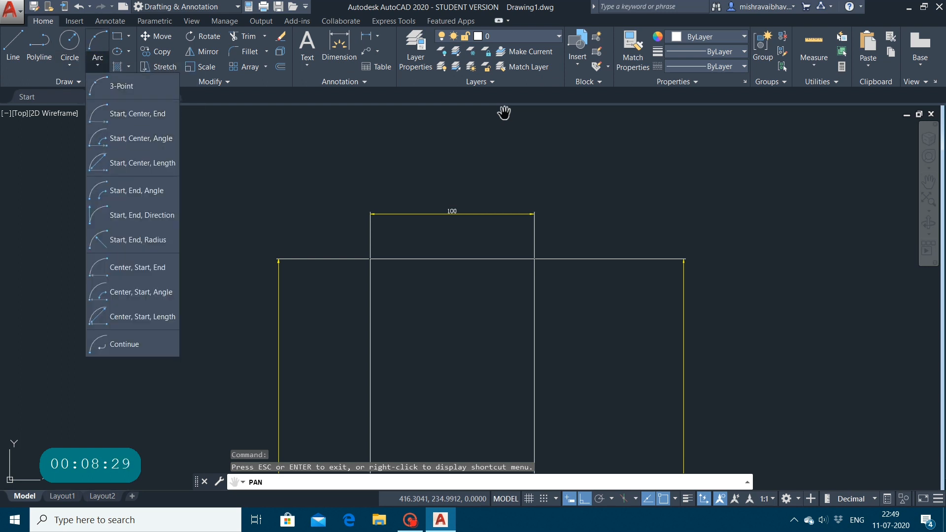
click(151, 85)
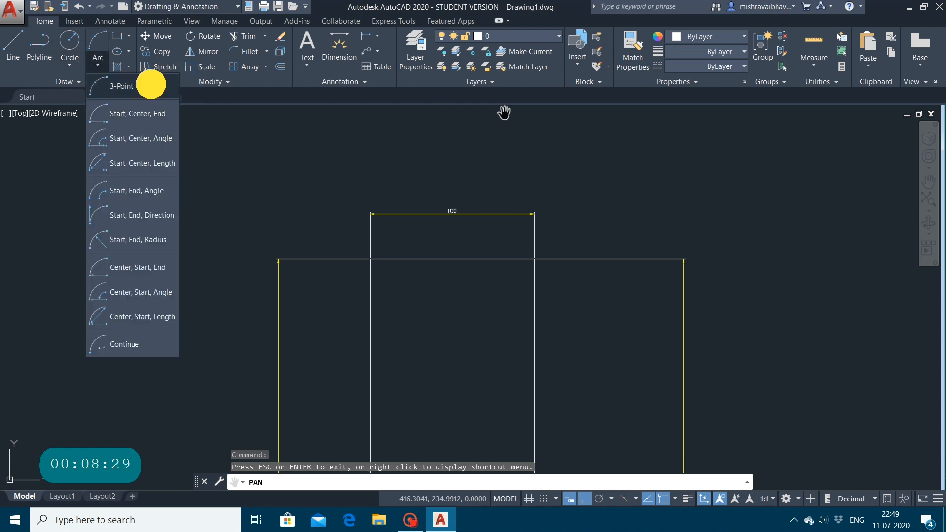
click(82, 214)
click(183, 215)
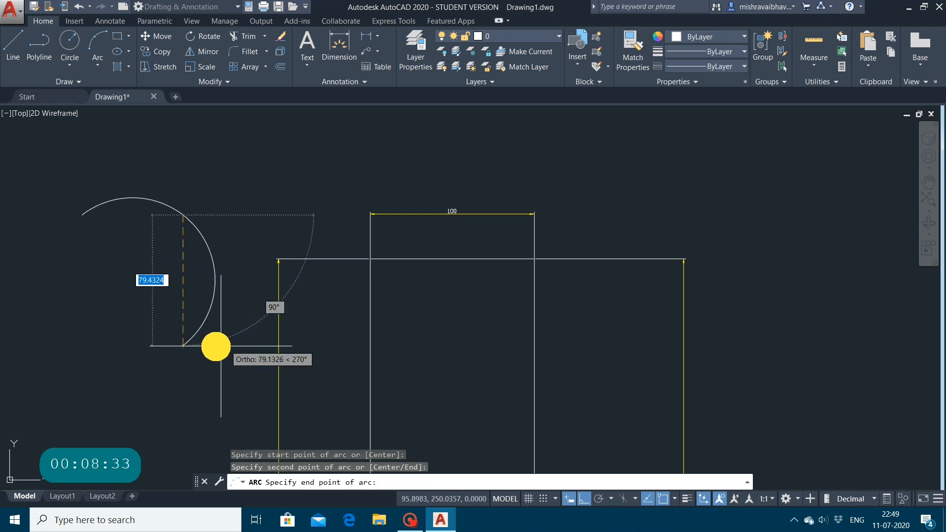
key(Escape)
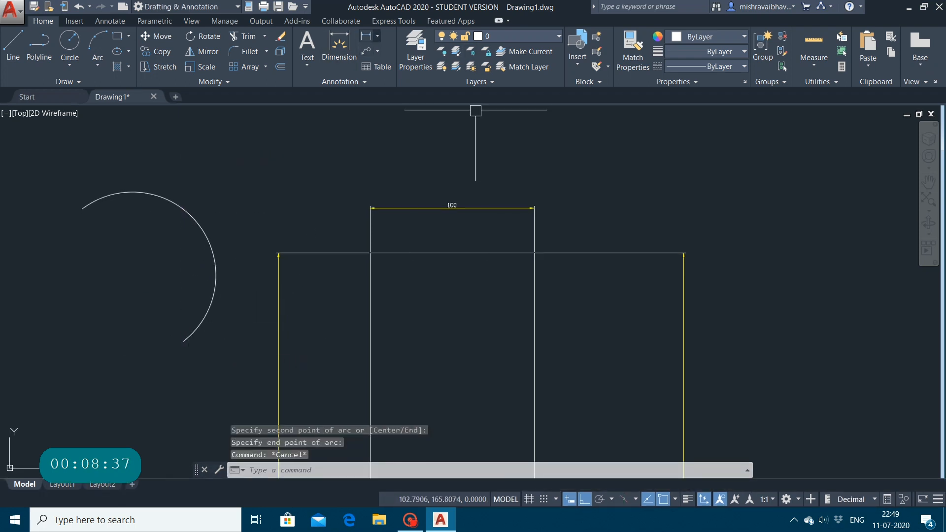
Step: Add an arc length dimension to the arc, placing the dimension line about 22 units outside it
click(377, 36)
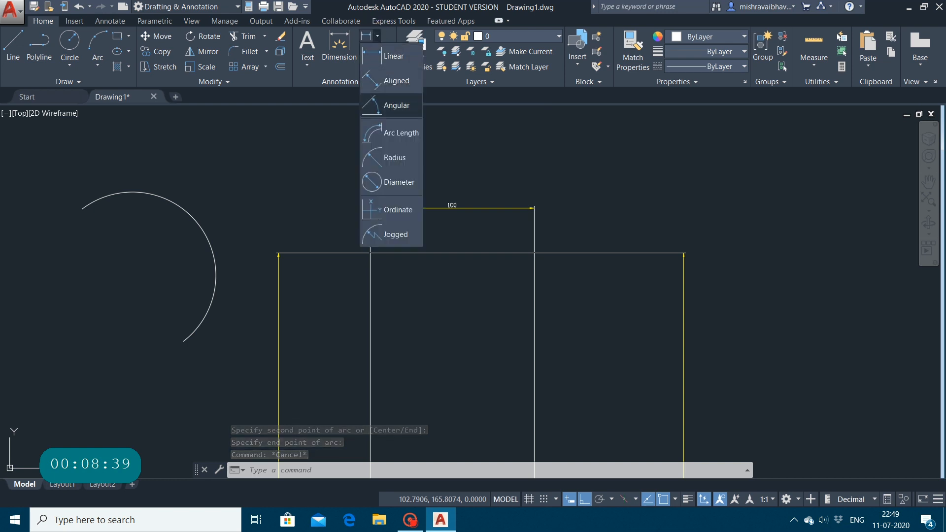
click(393, 132)
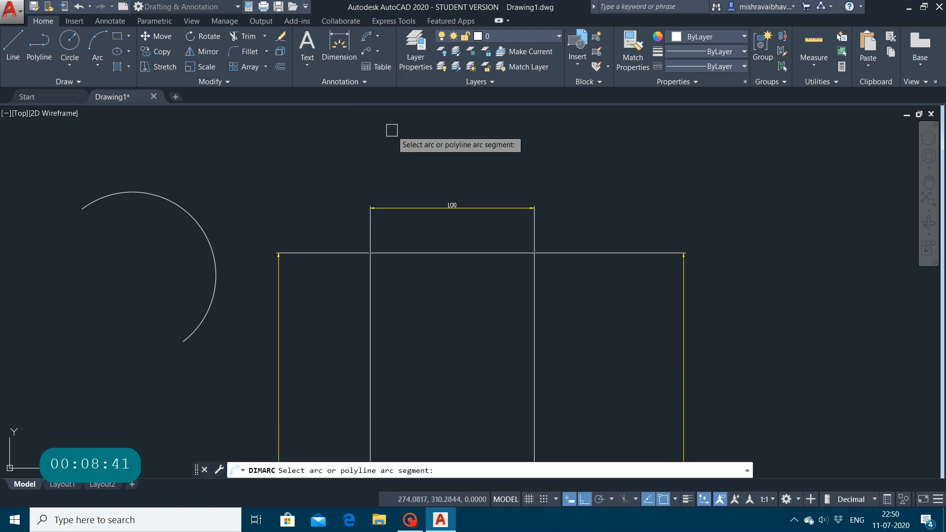
click(148, 194)
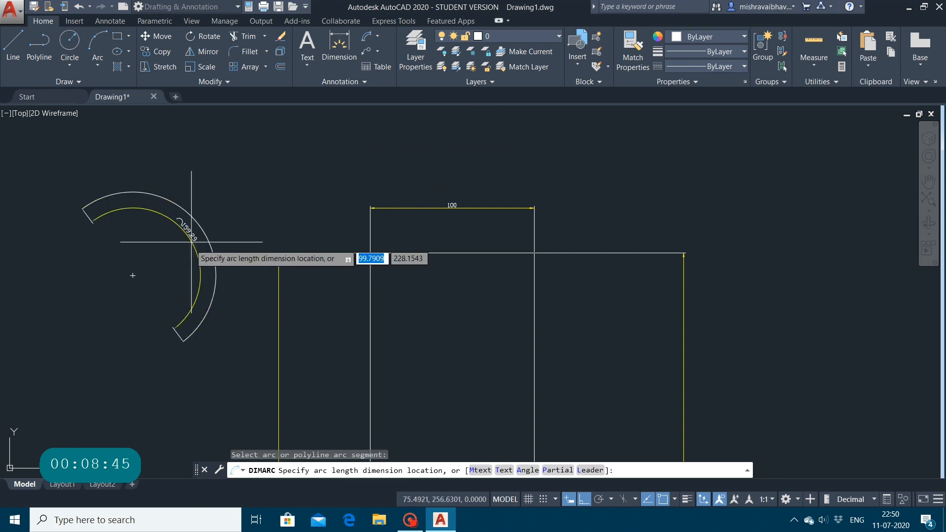
click(231, 210)
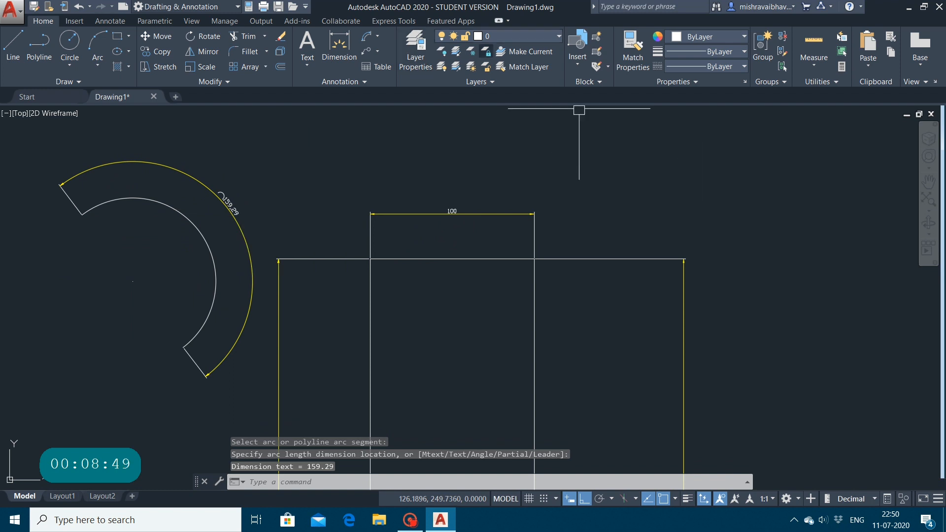
Step: Add a radius dimension to the arc, placing its text outside the curve to the lower left of the center
click(366, 50)
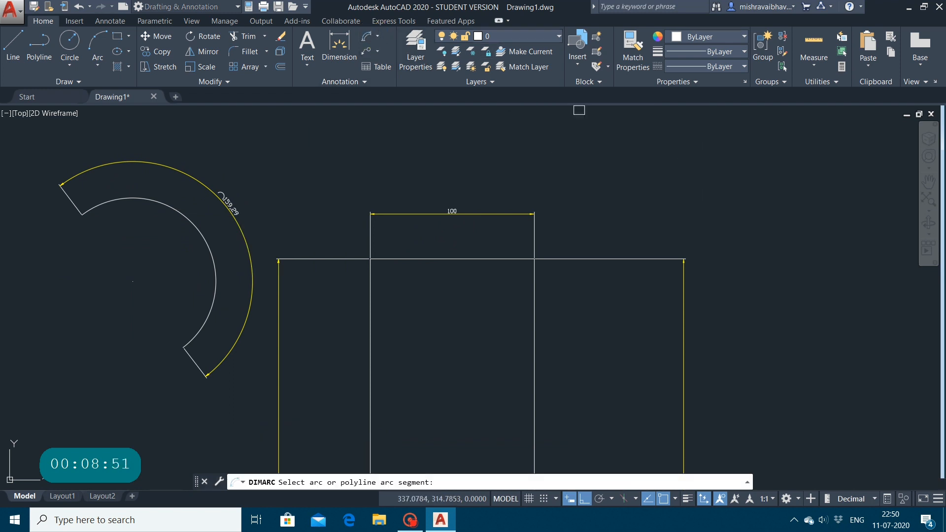
click(376, 37)
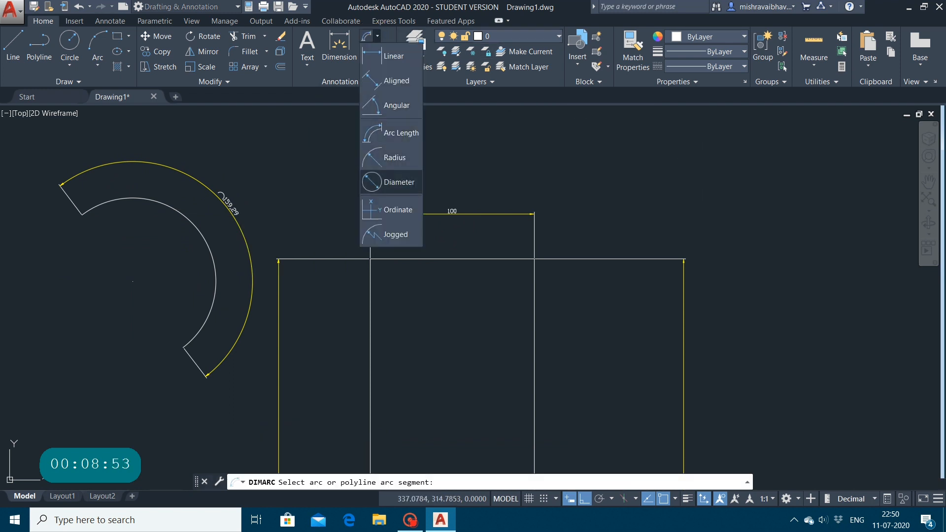
click(395, 159)
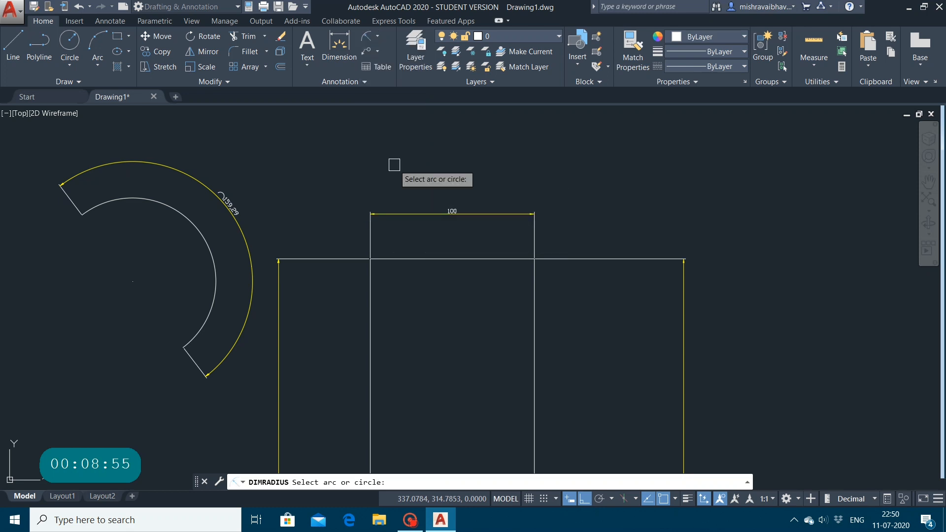
click(150, 203)
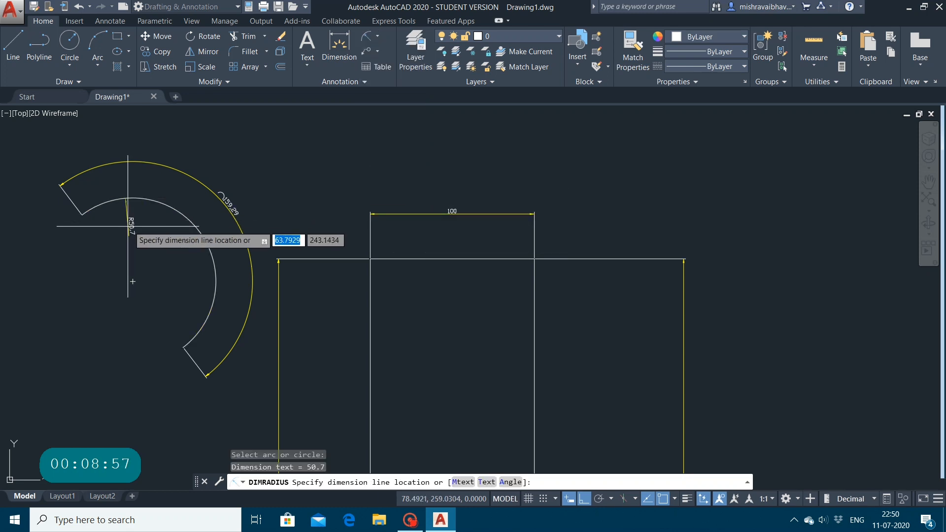
click(42, 363)
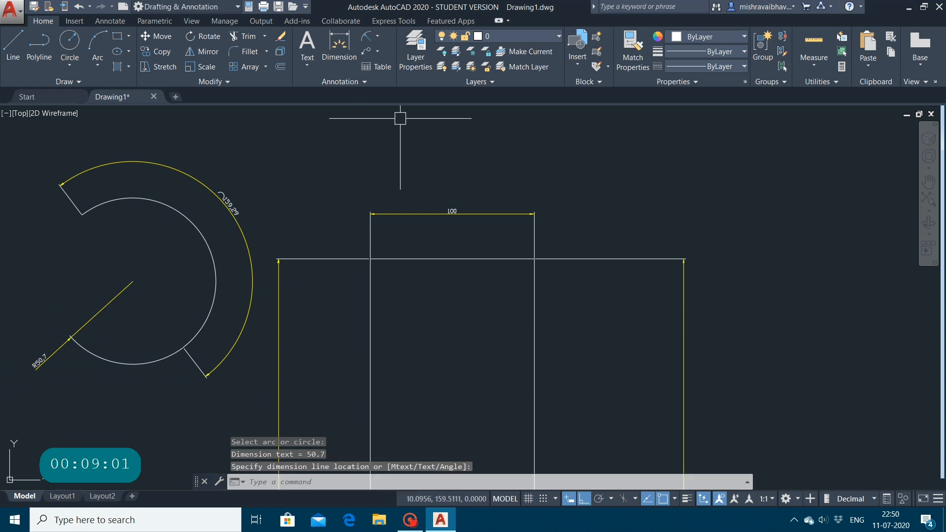
Step: Add an angular dimension to the arc, placing its line between the arc and the arc length dimension
click(377, 36)
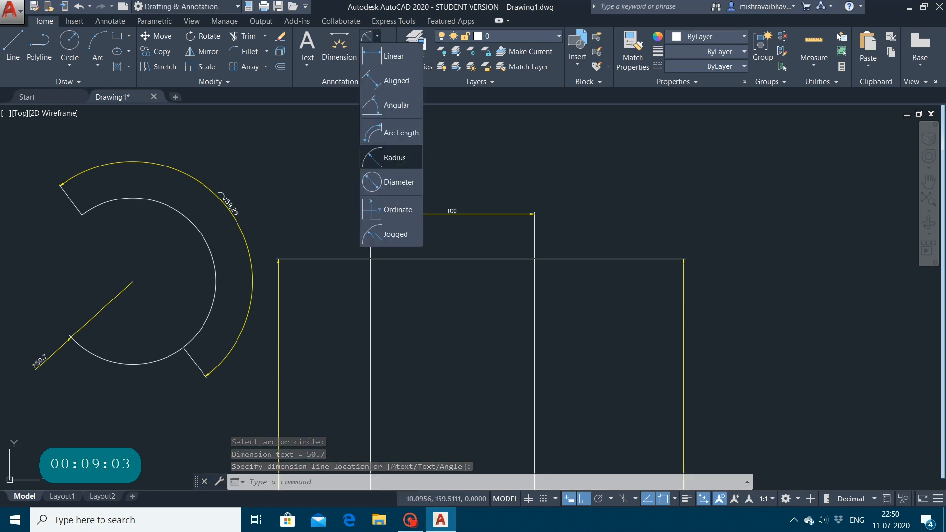
click(392, 105)
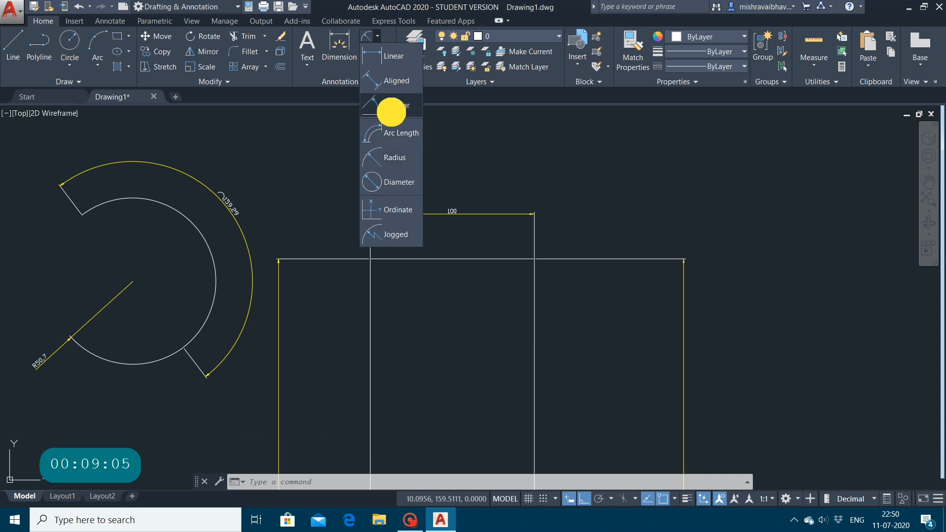
click(157, 202)
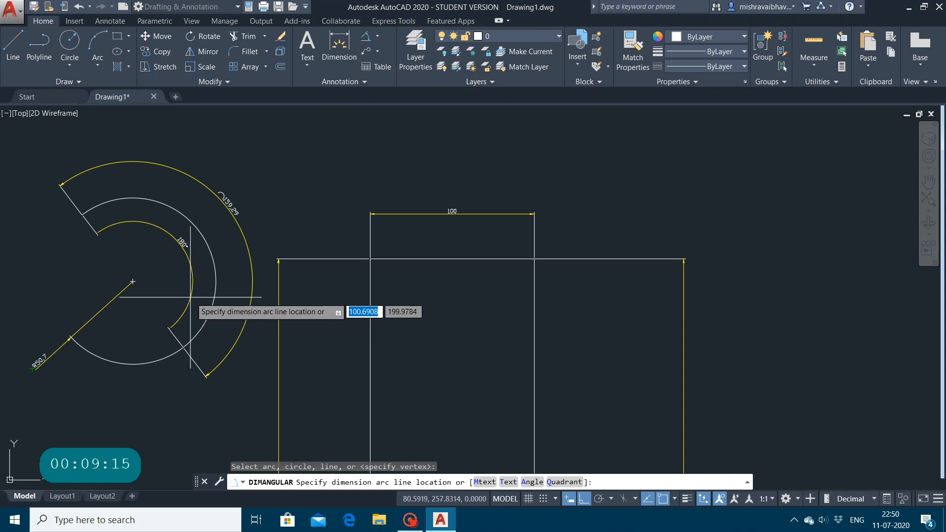
click(235, 271)
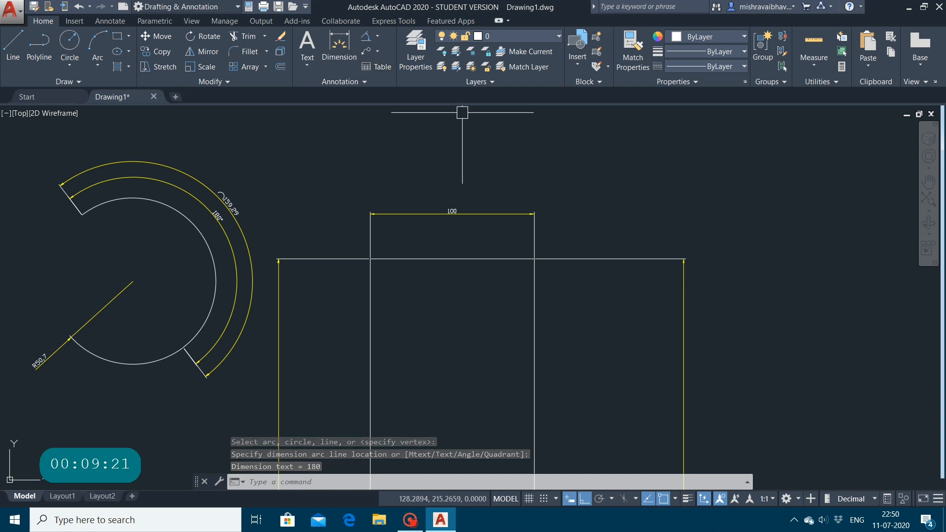
Step: Add an aligned dimension from the rectangle's left edge, about 45 units below its top corner, to the top-right corner, placing the dimension line below
click(378, 35)
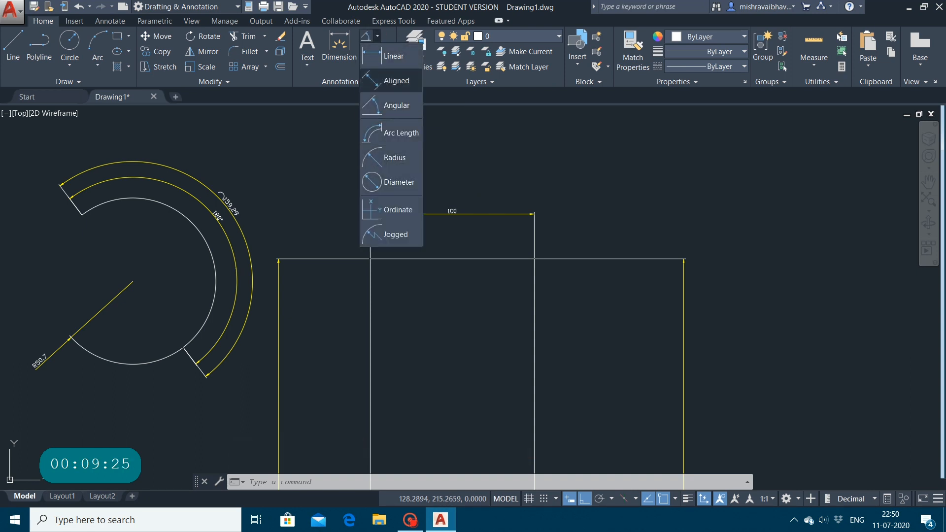
click(393, 81)
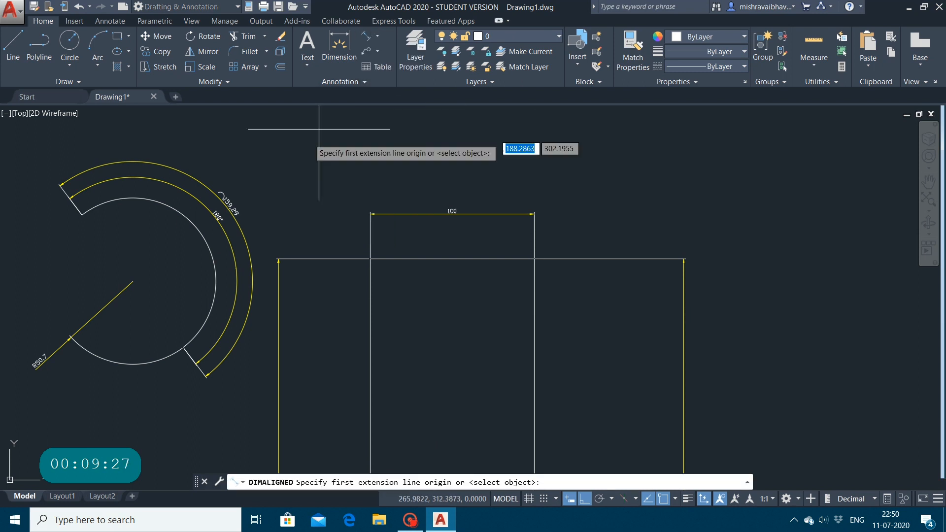
click(370, 333)
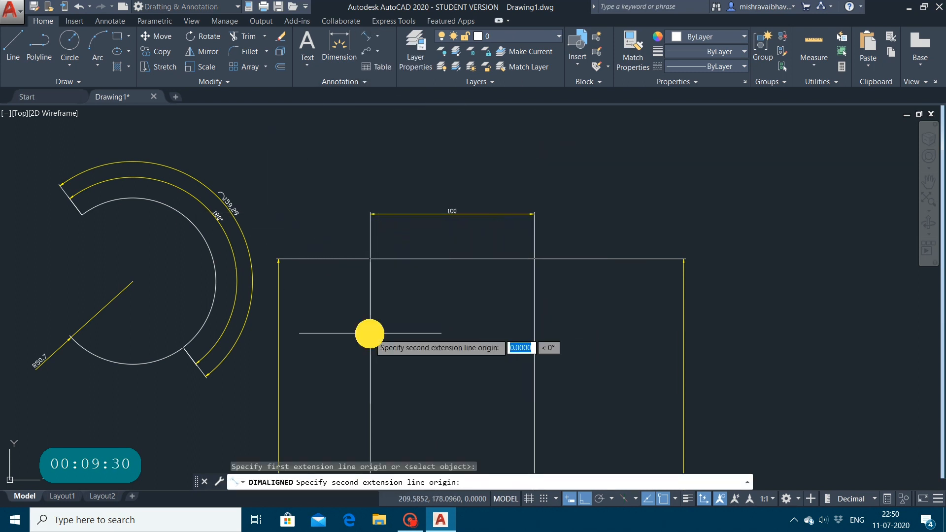
click(534, 259)
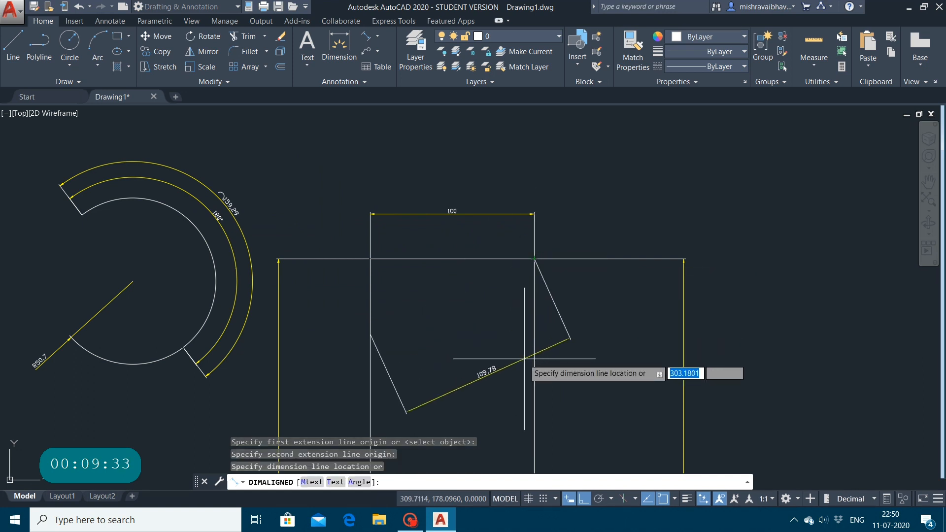
click(566, 390)
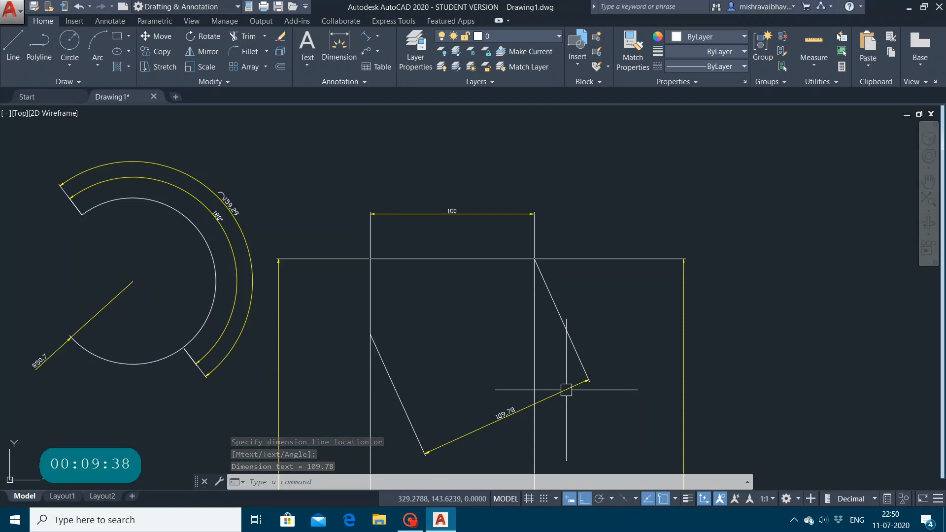
Step: Add an ordinate dimension at the rectangle's top-right corner, extending its leader about 125 units horizontally to the right
click(377, 35)
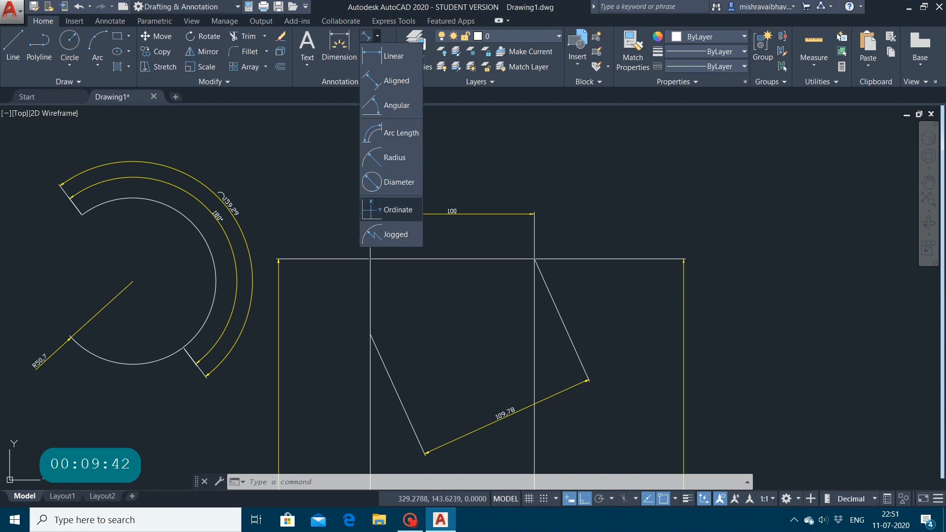
click(387, 211)
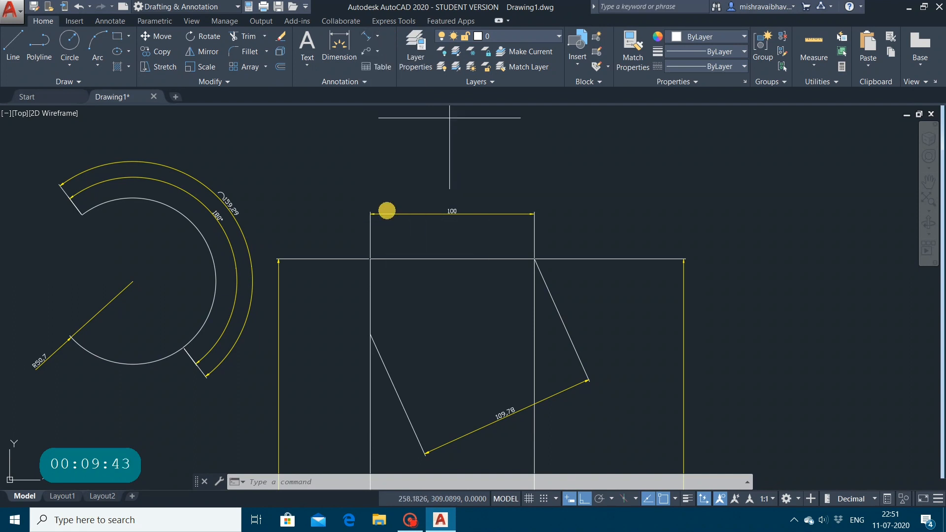
click(534, 259)
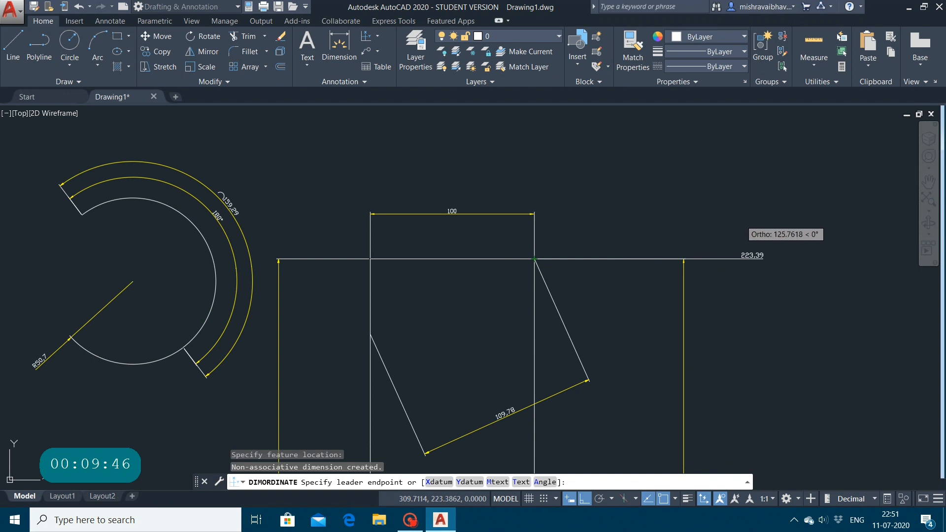
click(740, 221)
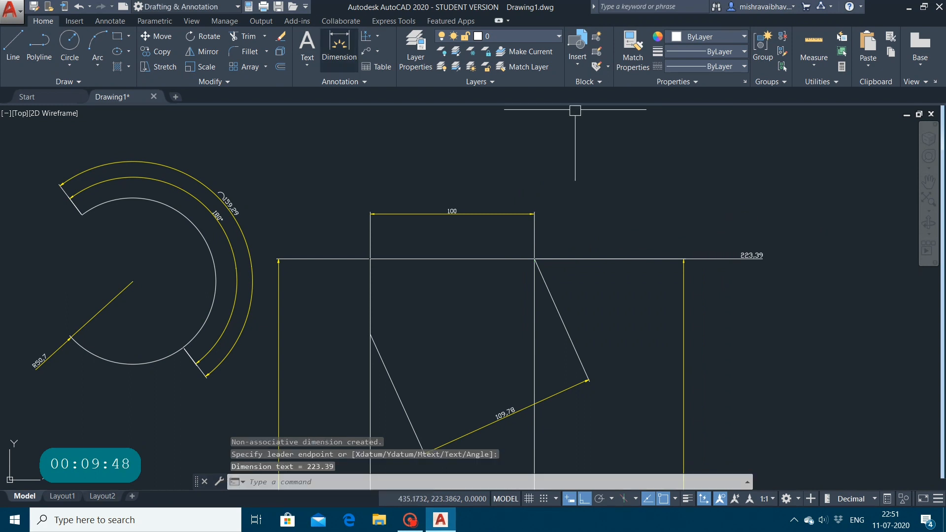
click(375, 38)
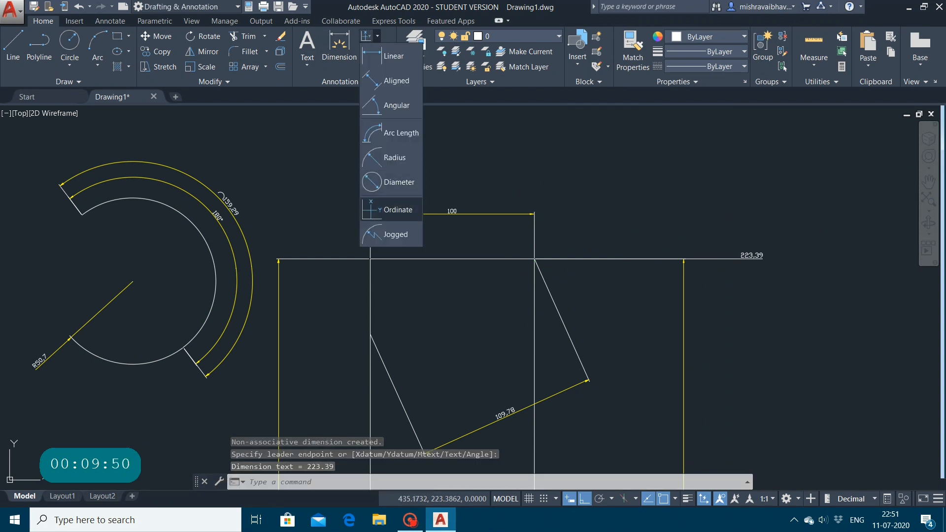
click(392, 234)
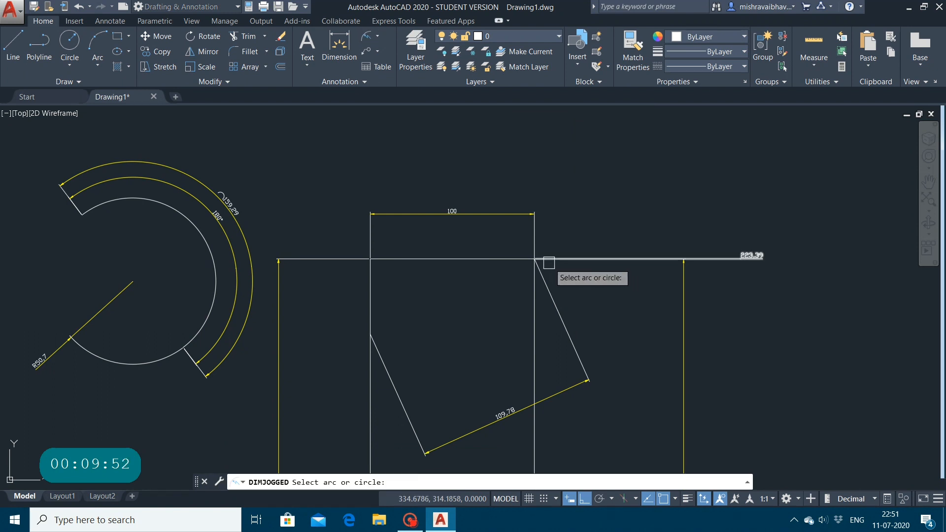
click(208, 250)
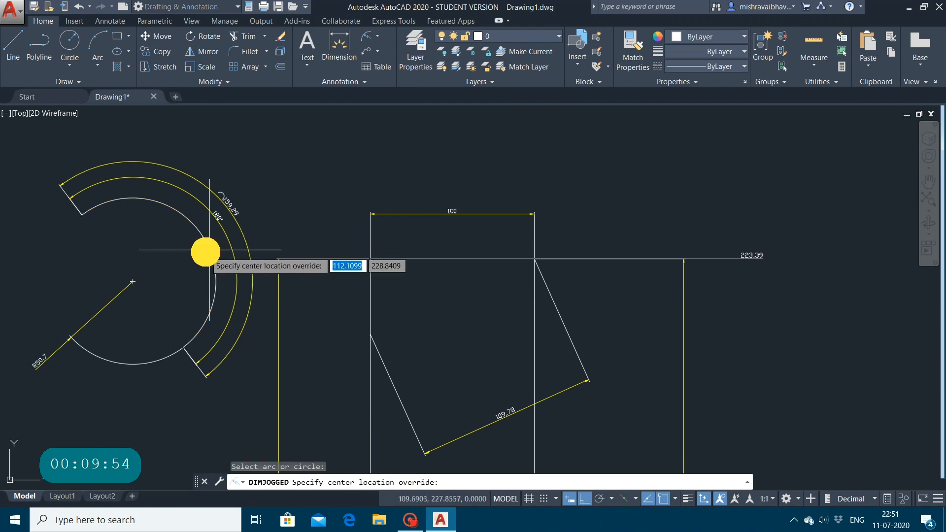
click(133, 281)
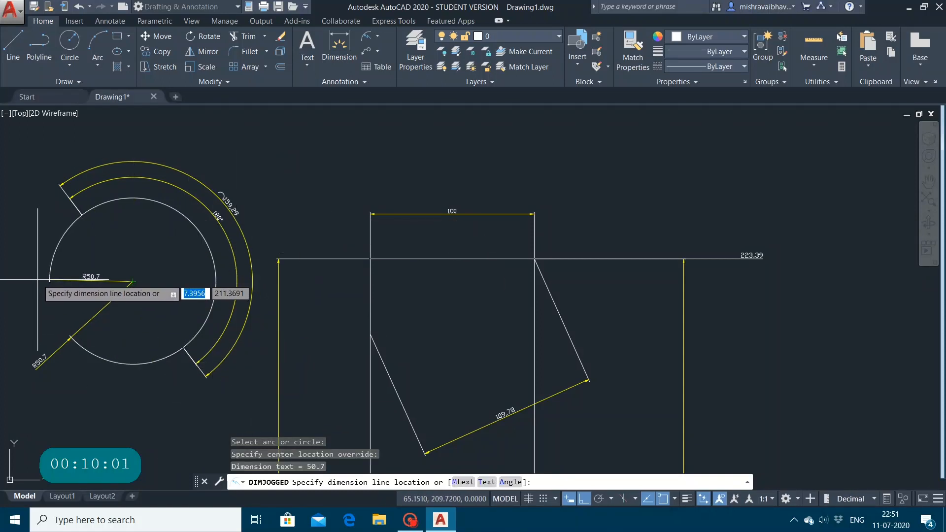
click(37, 280)
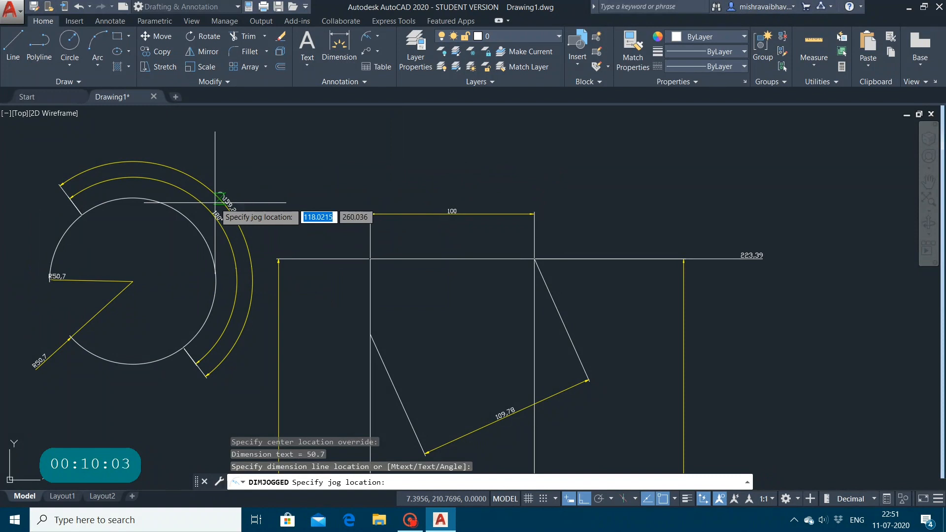
key(Escape)
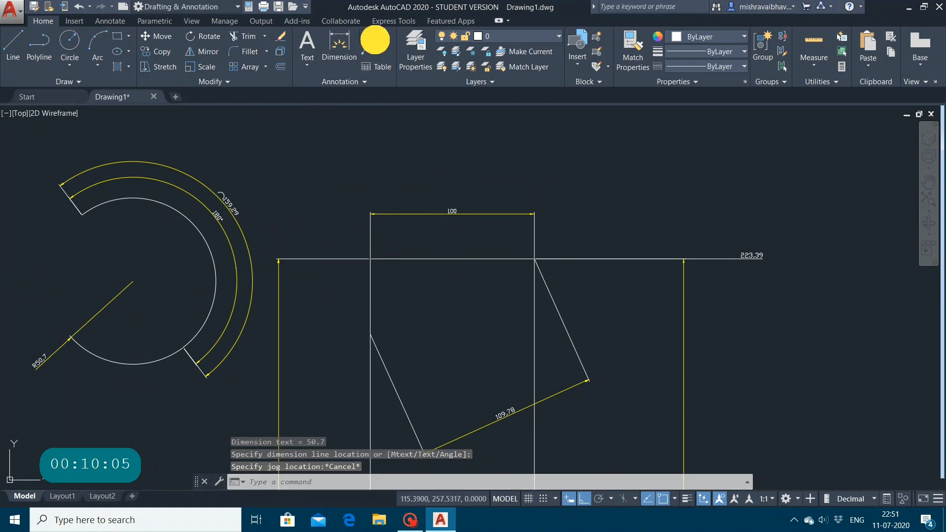
Step: Add a diameter dimension to the arc, placing its text inside the curve to the lower left of the center
click(375, 38)
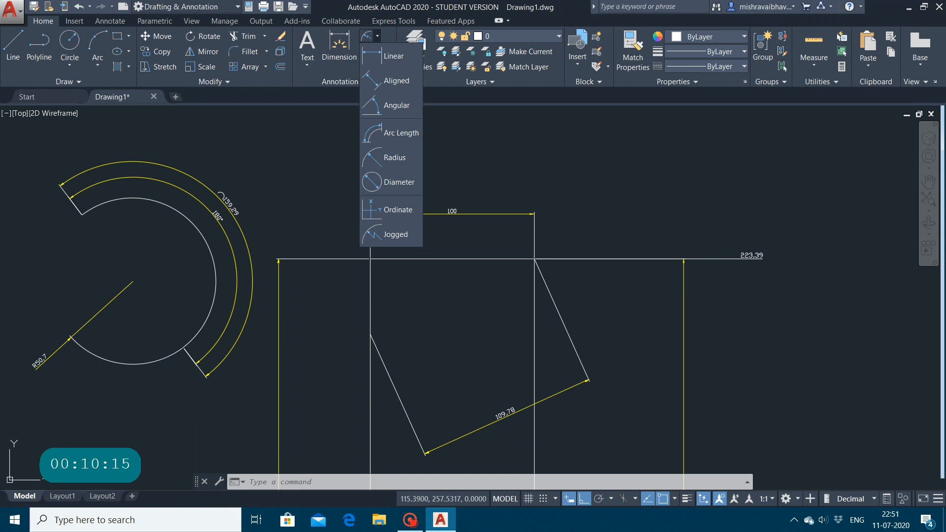
click(397, 185)
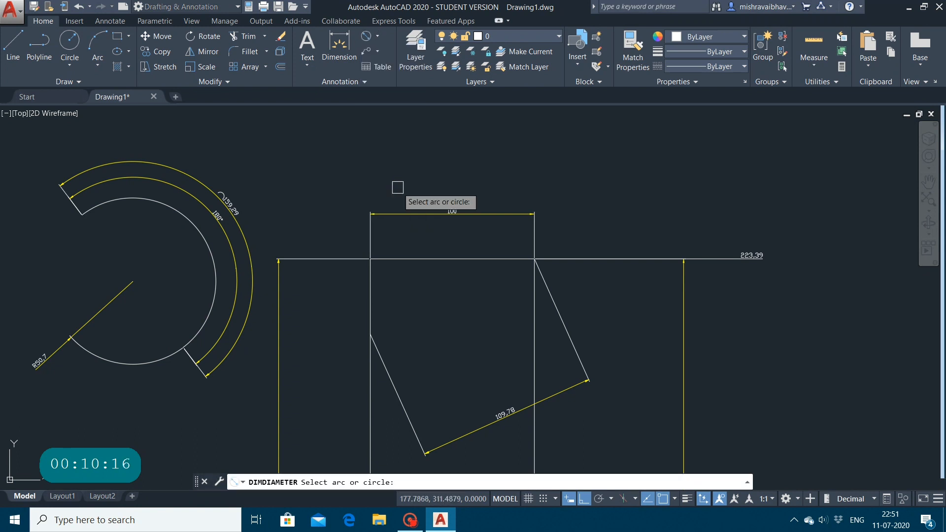
click(189, 226)
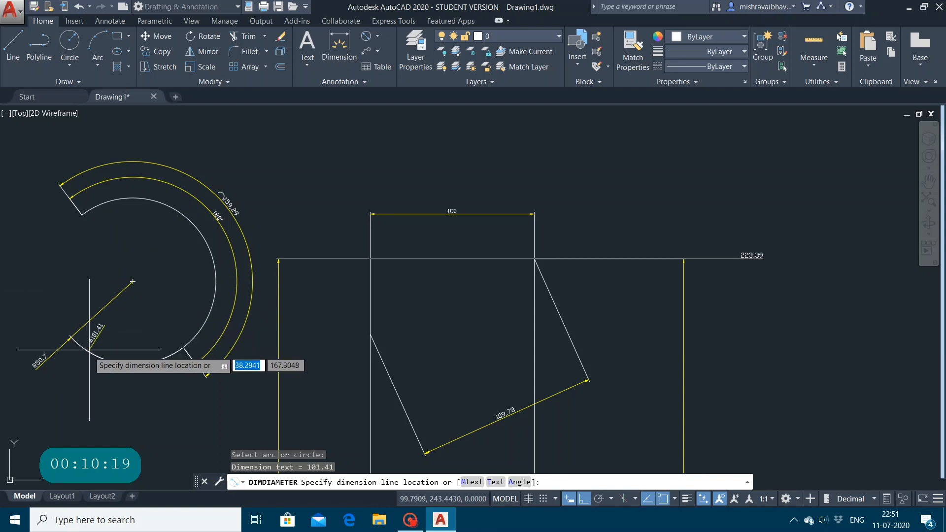
click(82, 298)
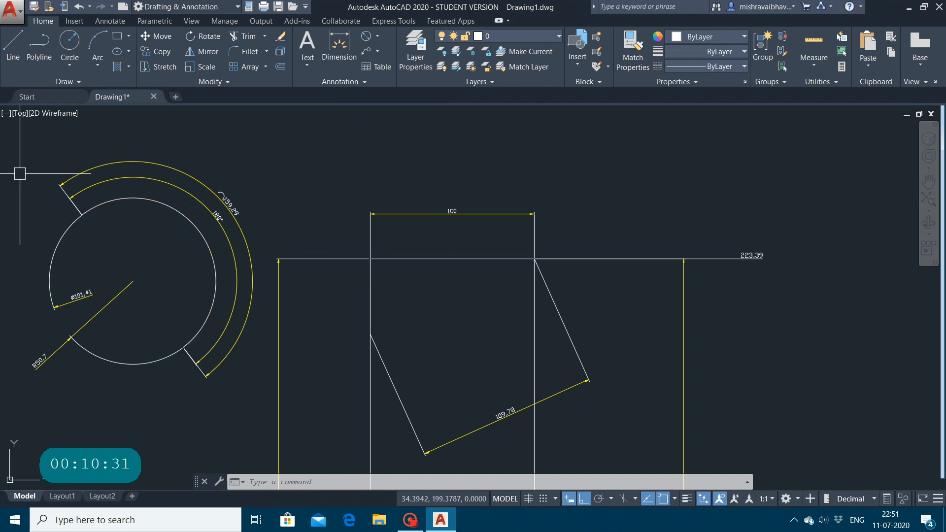
Step: Erase the arc, its angular, arc length and diameter dimensions, and the rectangle's top edge with its width, left height and aligned dimensions
mouse_move(20, 174)
mouse_down()
mouse_move(120, 285)
mouse_move(201, 291)
mouse_move(156, 166)
mouse_move(281, 273)
mouse_move(264, 269)
mouse_up()
click(41, 143)
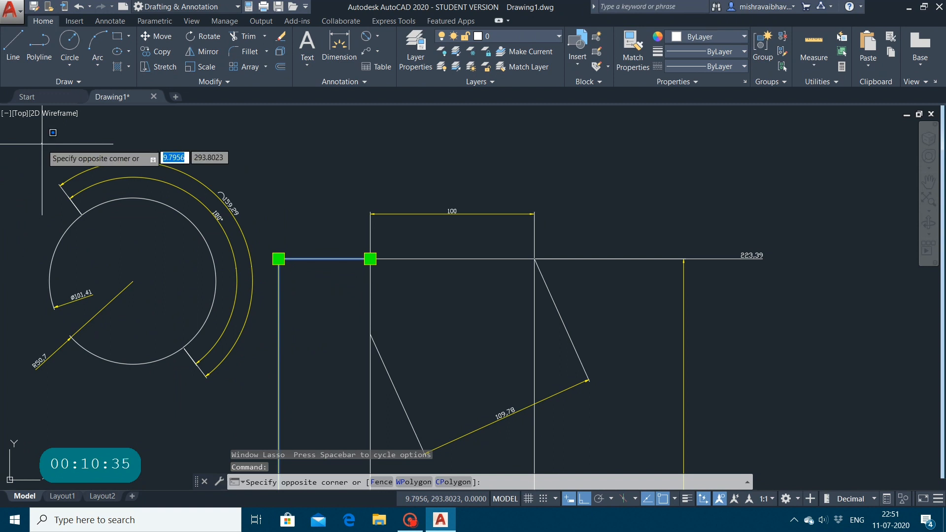
click(831, 477)
key(Delete)
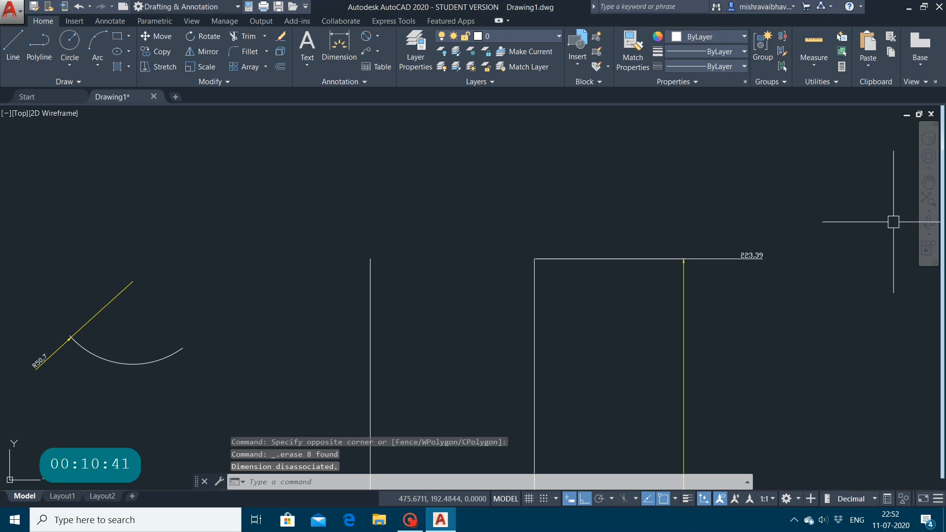
Step: Erase the arc's radius dimension, the rectangle's two vertical edges and the 300 height dimension beside the right edge
click(928, 182)
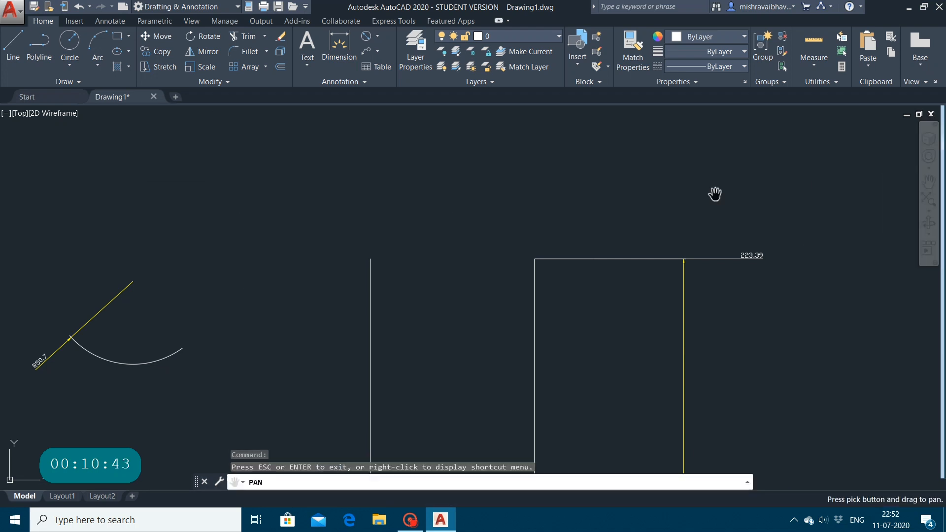
mouse_move(542, 240)
mouse_down()
mouse_move(555, 152)
mouse_move(587, 129)
mouse_up()
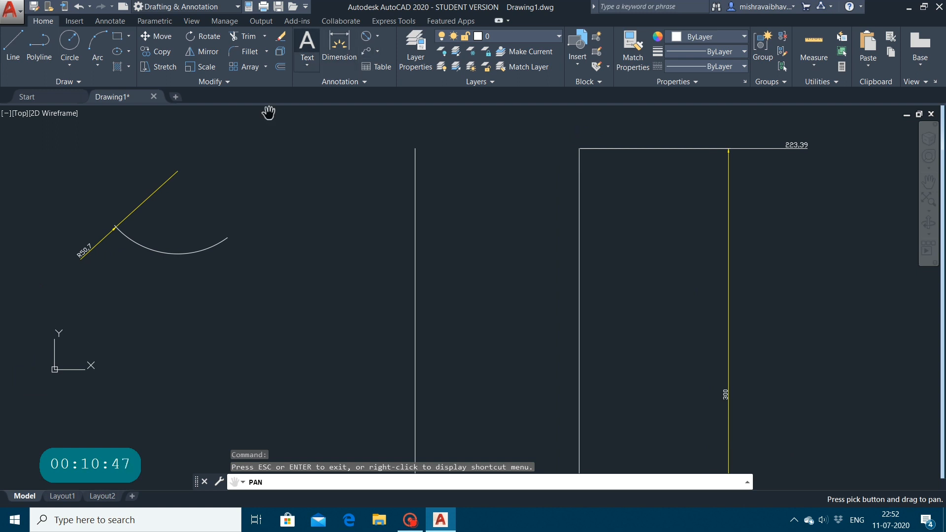
key(Escape)
click(92, 132)
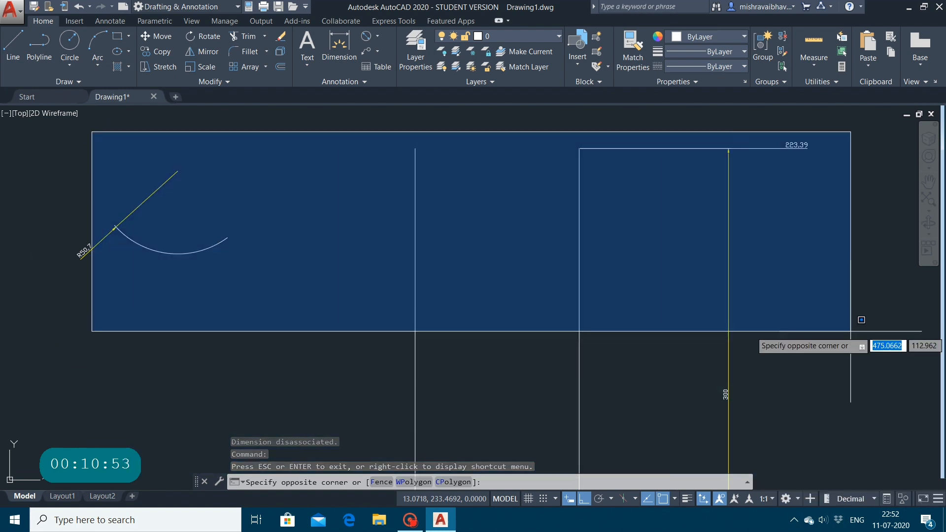
click(857, 520)
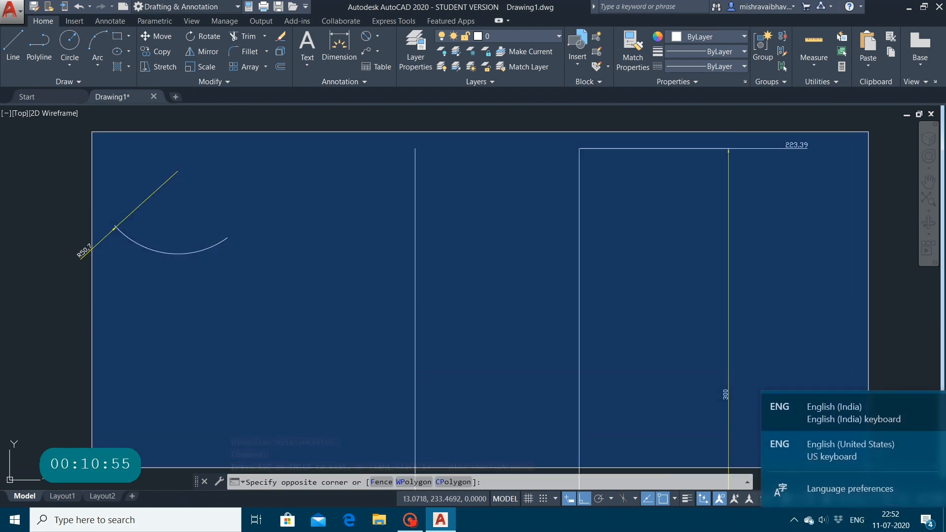
click(853, 346)
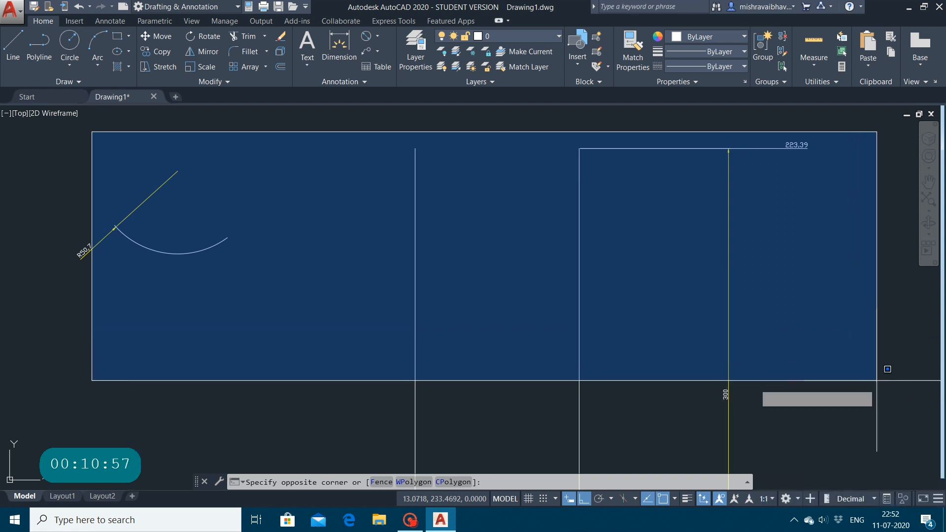
click(841, 472)
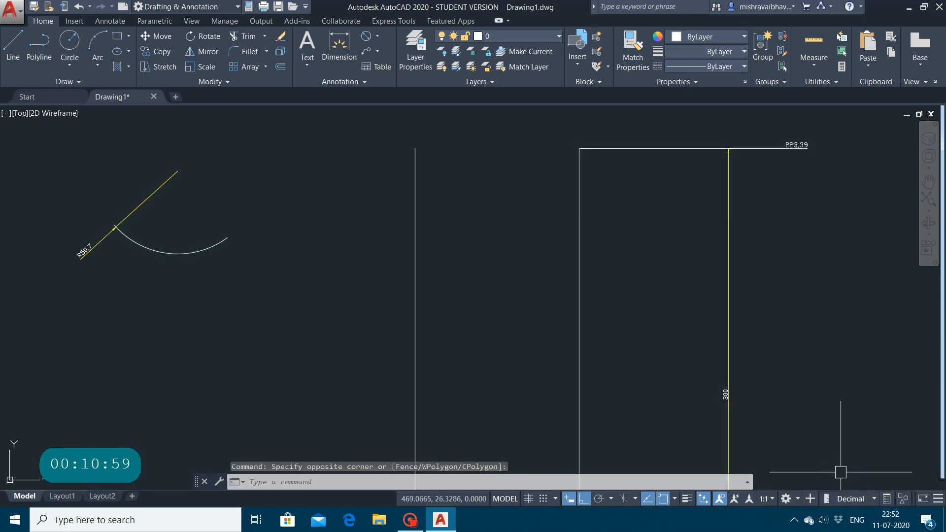
scroll(815, 350, down, 4)
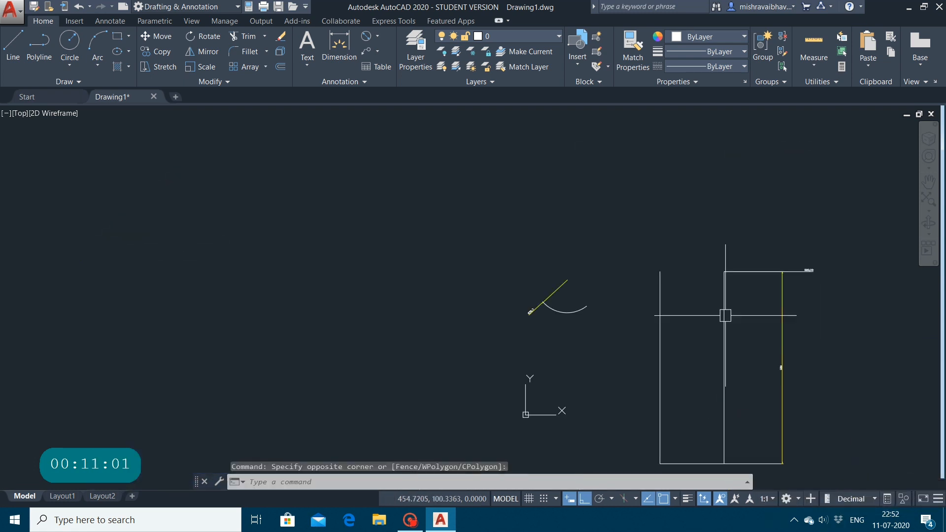
mouse_move(541, 274)
mouse_down()
mouse_move(623, 410)
mouse_move(853, 452)
mouse_up()
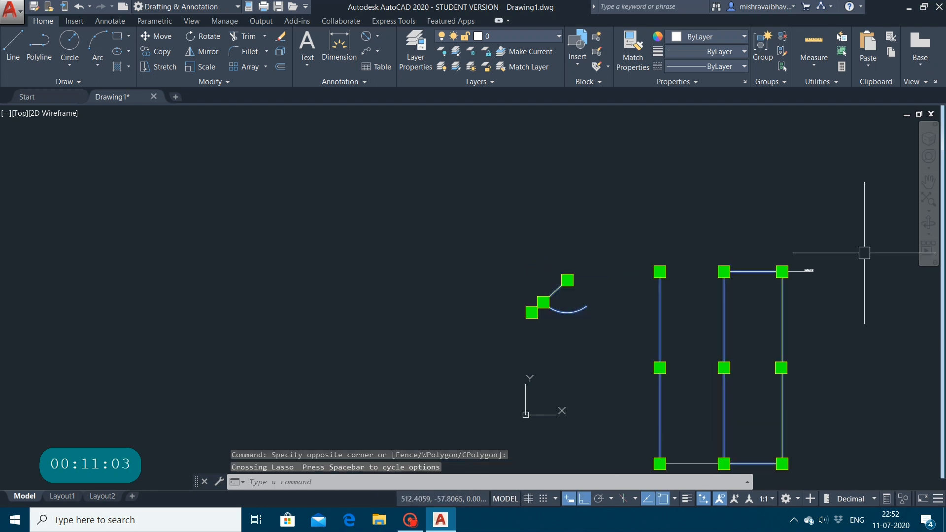
key(Delete)
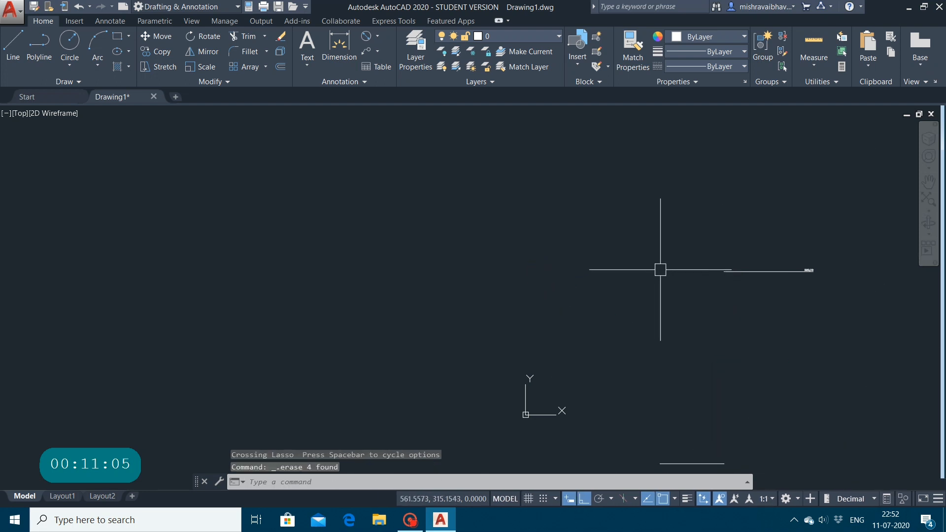
Step: Erase the leftover ordinate dimension and the rectangle's bottom edge to empty the drawing
mouse_move(660, 269)
mouse_down()
mouse_move(939, 330)
mouse_move(848, 165)
mouse_up()
click(847, 164)
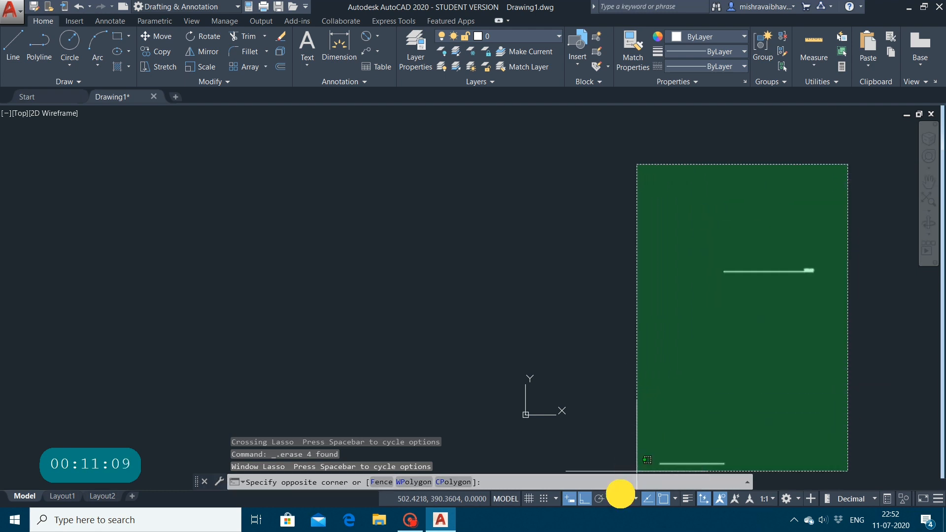
click(621, 498)
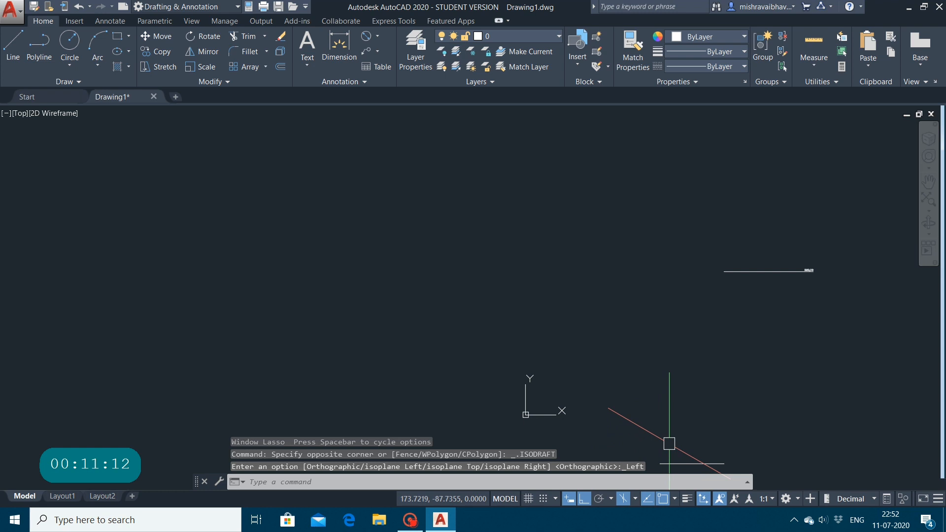
click(623, 498)
click(647, 272)
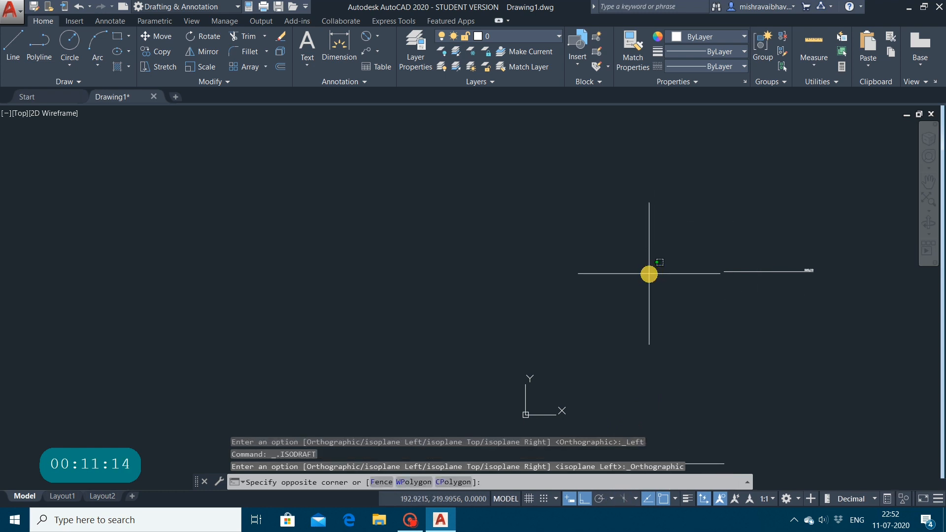
click(844, 233)
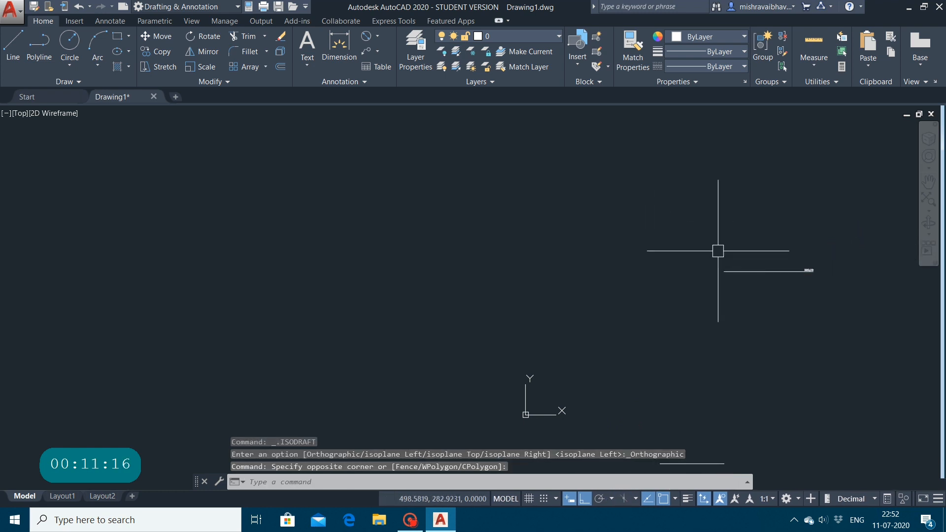
click(863, 261)
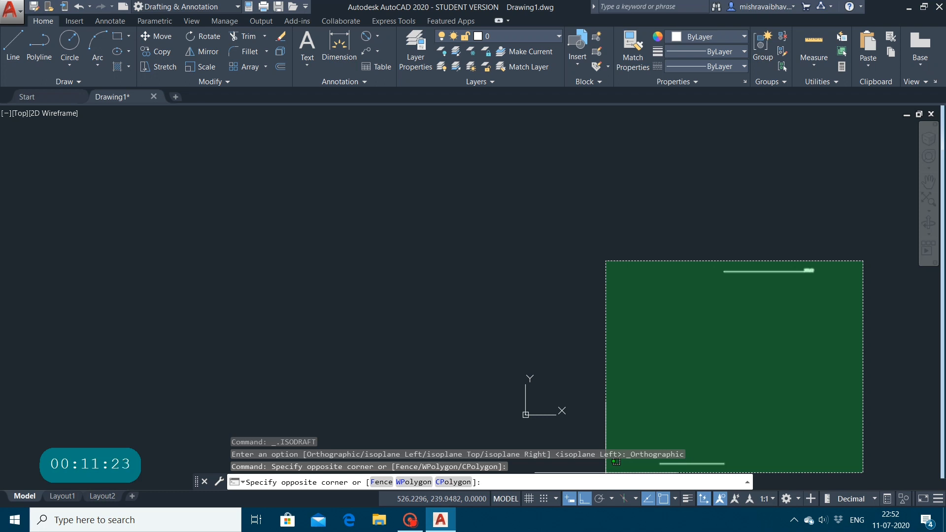
click(602, 466)
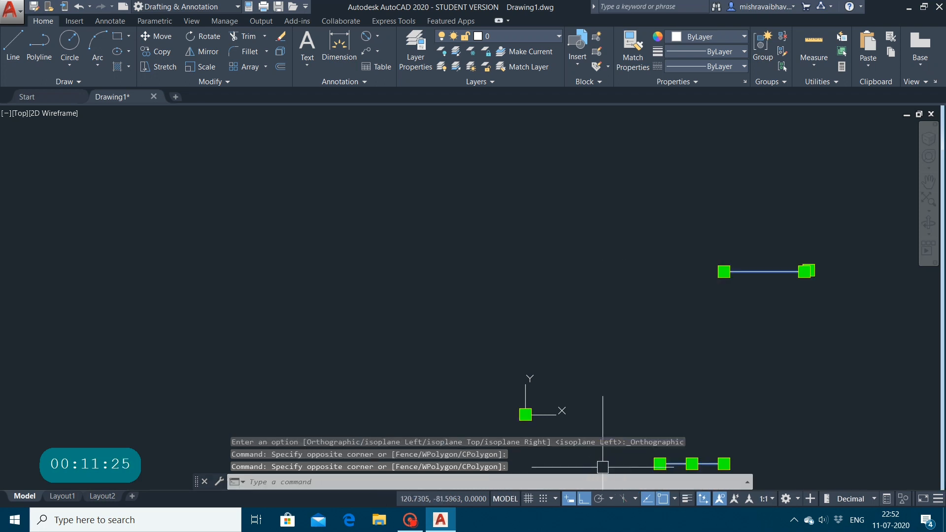
key(Delete)
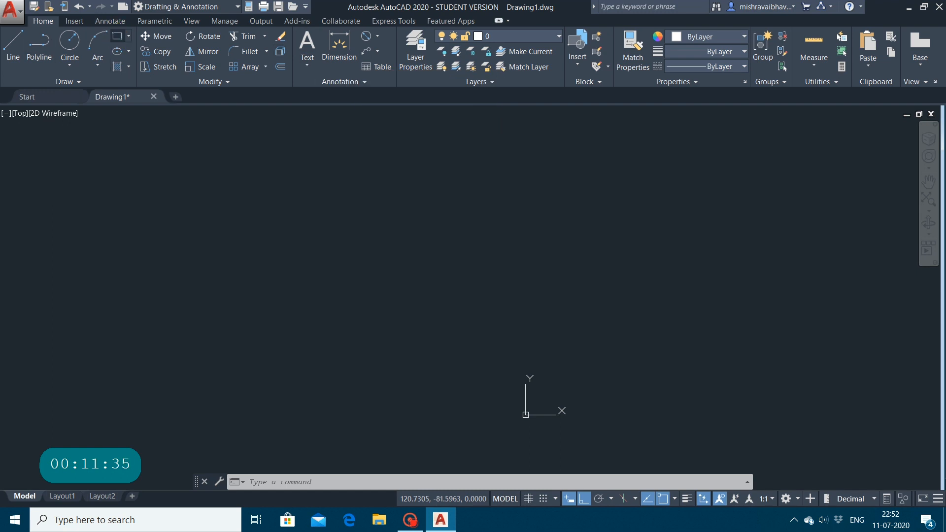
Step: Draw a rectangle about 531 by 219 units in the empty area to the upper left of the origin
click(116, 36)
click(220, 312)
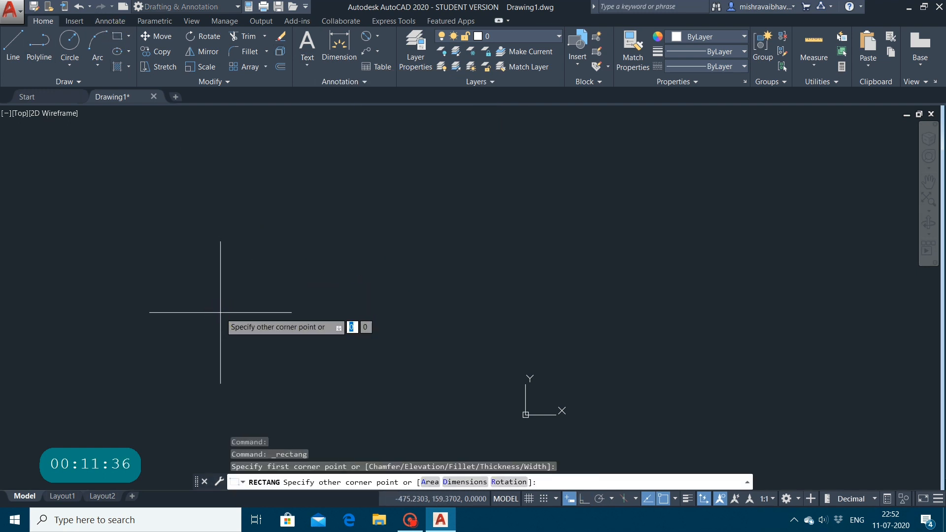
click(560, 171)
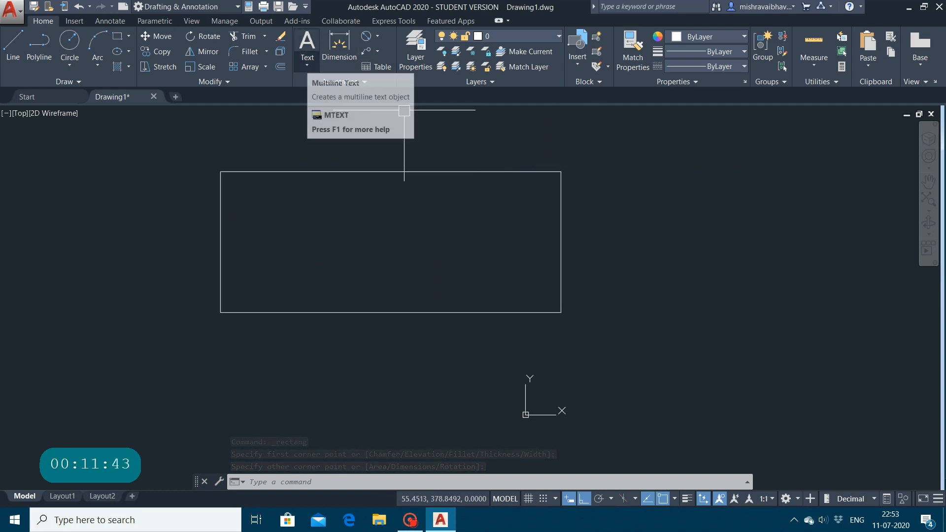
Step: Create a multiline text box about 435 by 78 units inside the rectangle
click(306, 62)
click(330, 87)
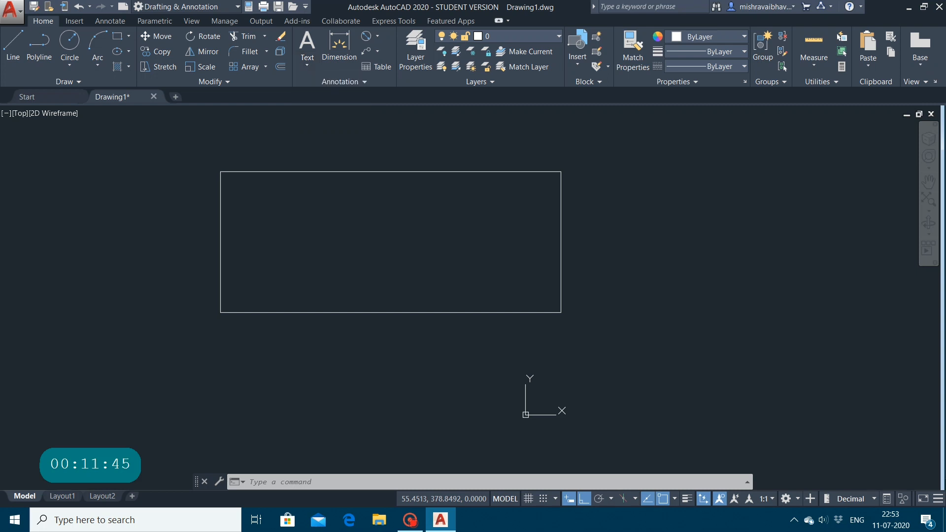
click(254, 221)
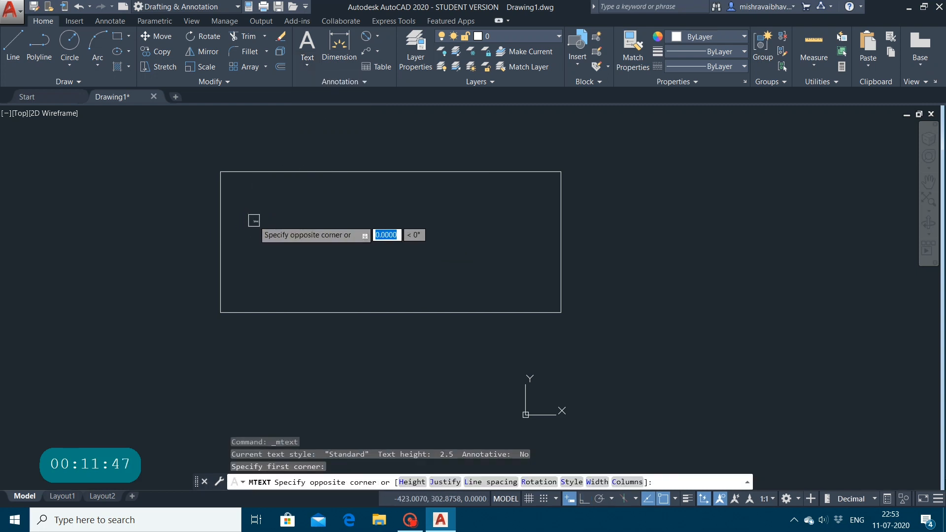
click(533, 270)
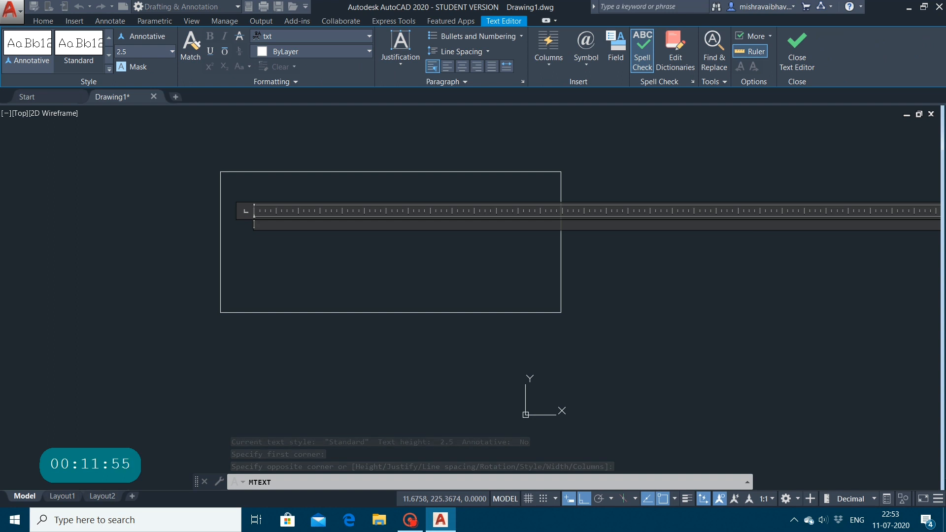
Step: Write a one-line sentence stating the person's name in the multiline text box and add a new line below it
text(MY NAME)
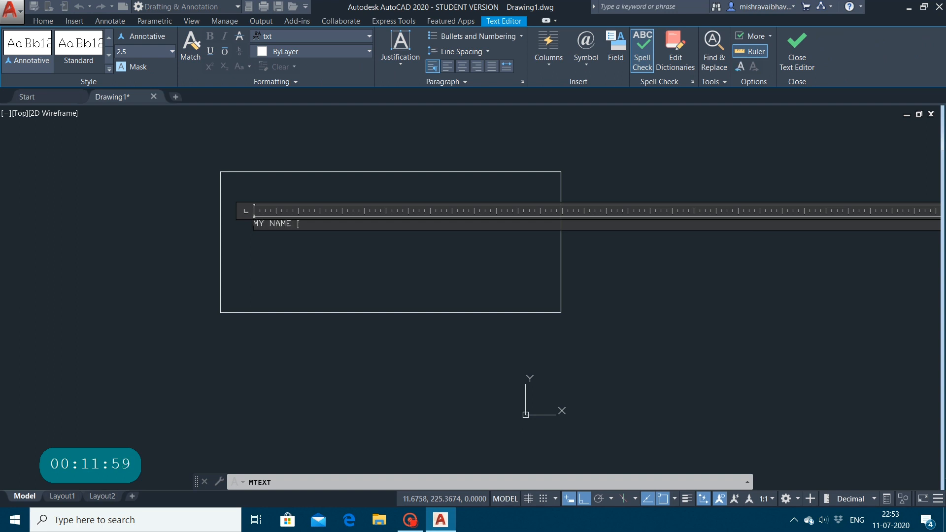
text( IS VRAJ)
key(Return)
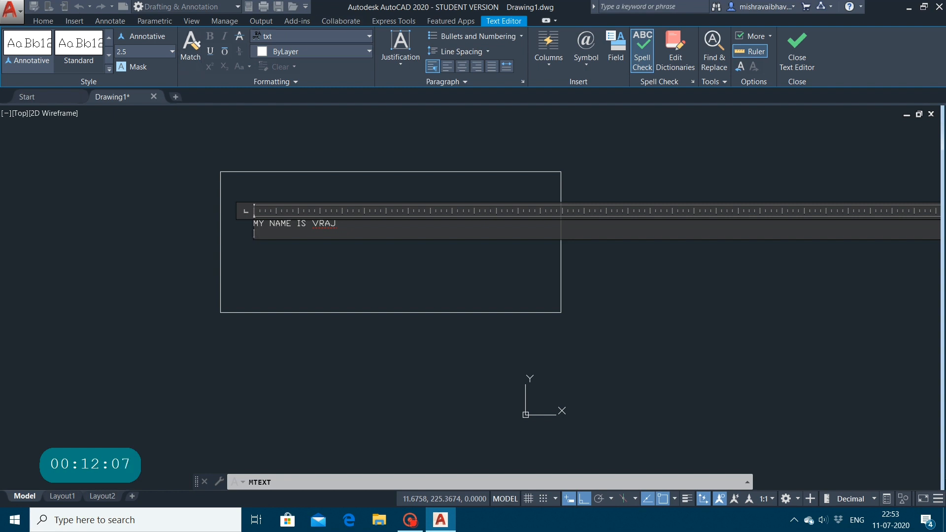
Step: Browse the fonts available for the multiline text without choosing another one
click(309, 37)
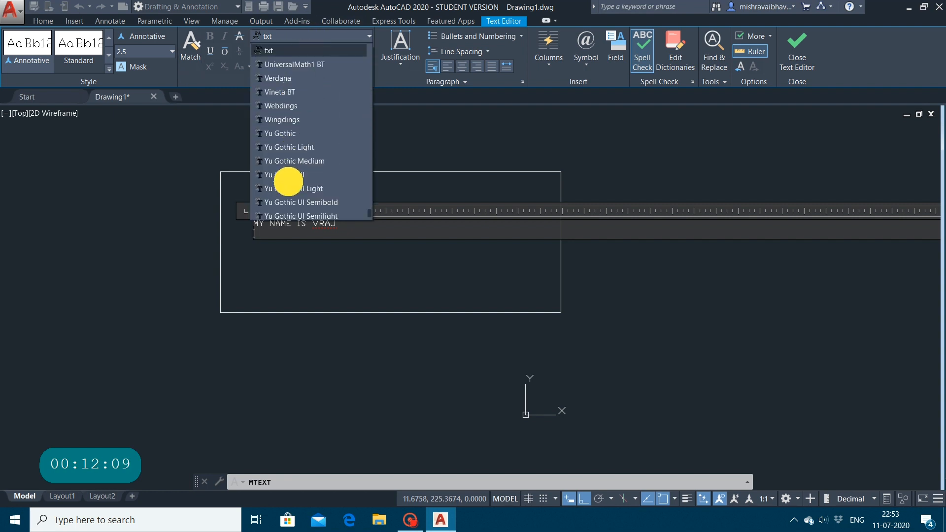
scroll(288, 181, down, 1)
scroll(288, 181, up, 12)
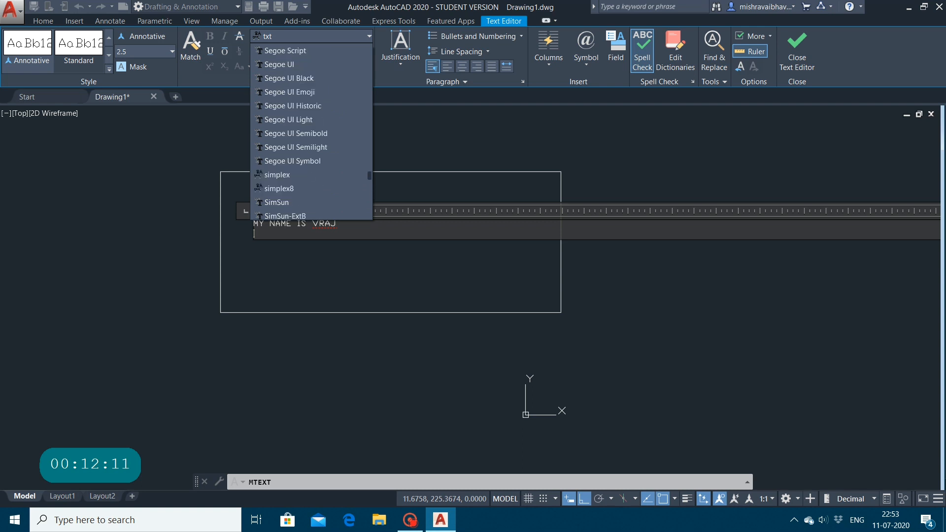
scroll(288, 181, up, 8)
click(135, 120)
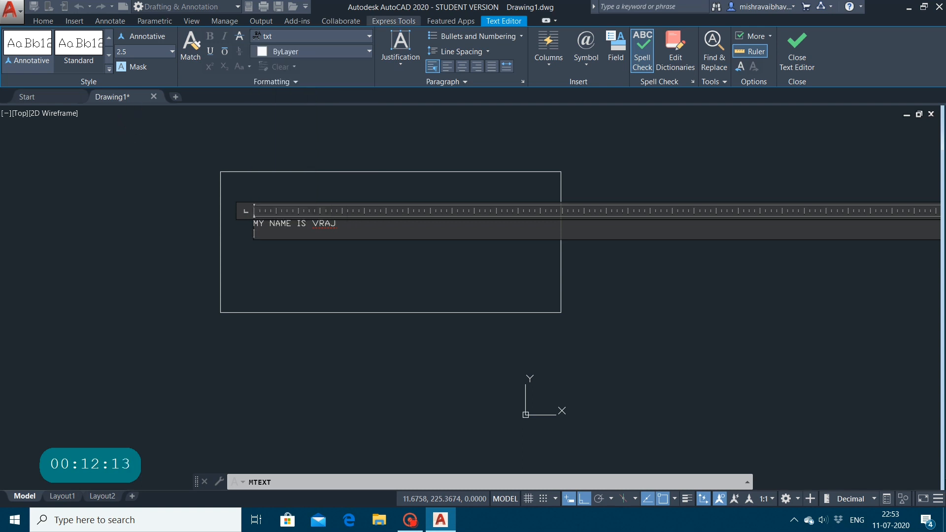
Step: Set the text colour to 244,238,81, check the available text heights, and finish editing the multiline text
click(316, 51)
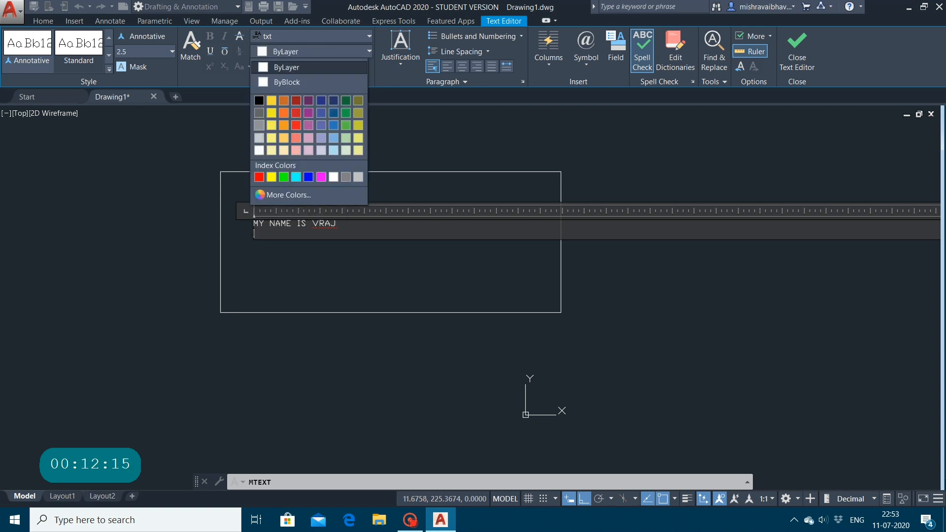
click(272, 125)
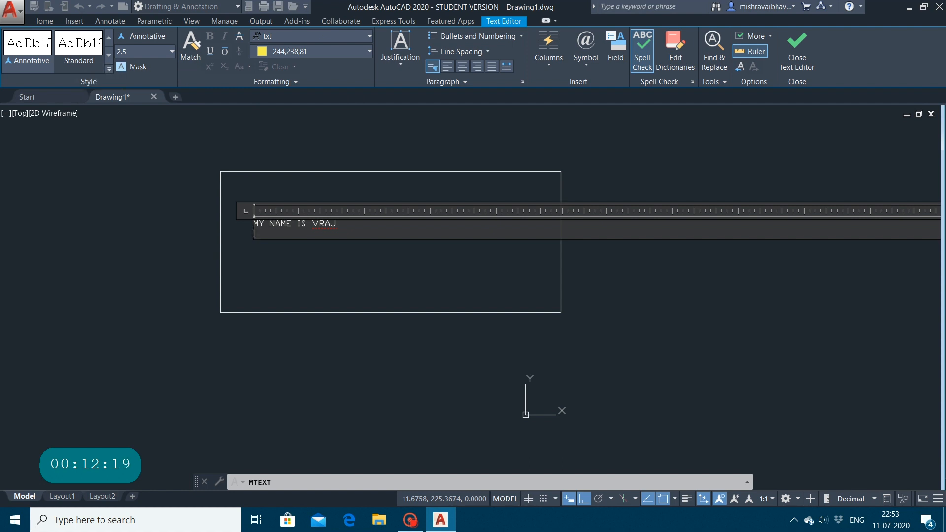
click(165, 49)
click(172, 51)
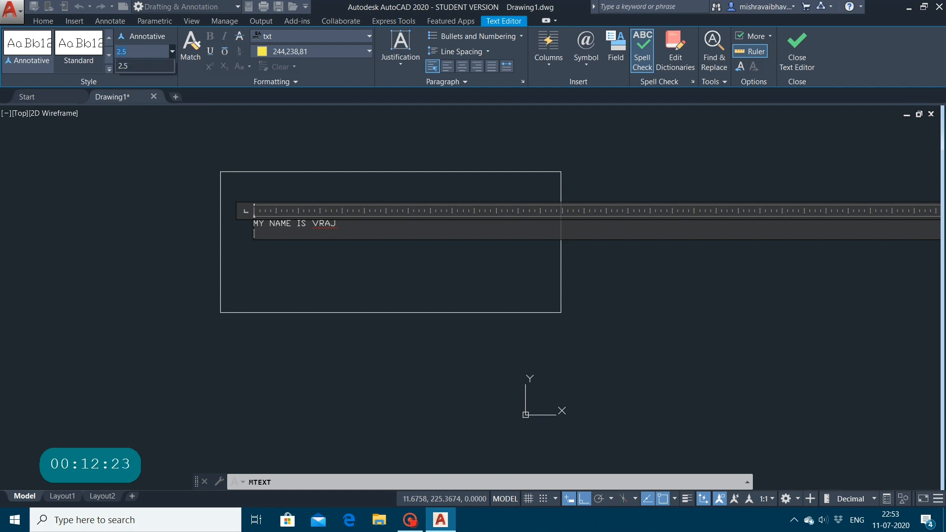
click(406, 57)
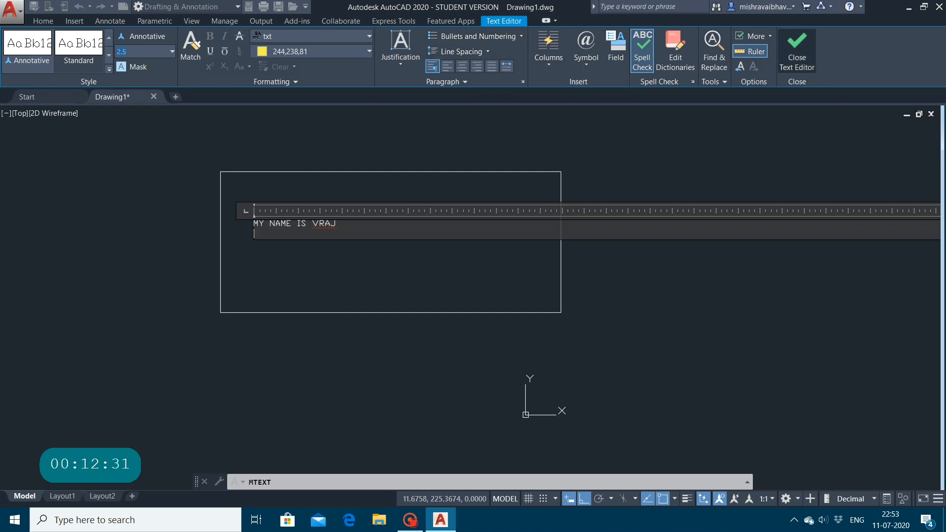
click(796, 47)
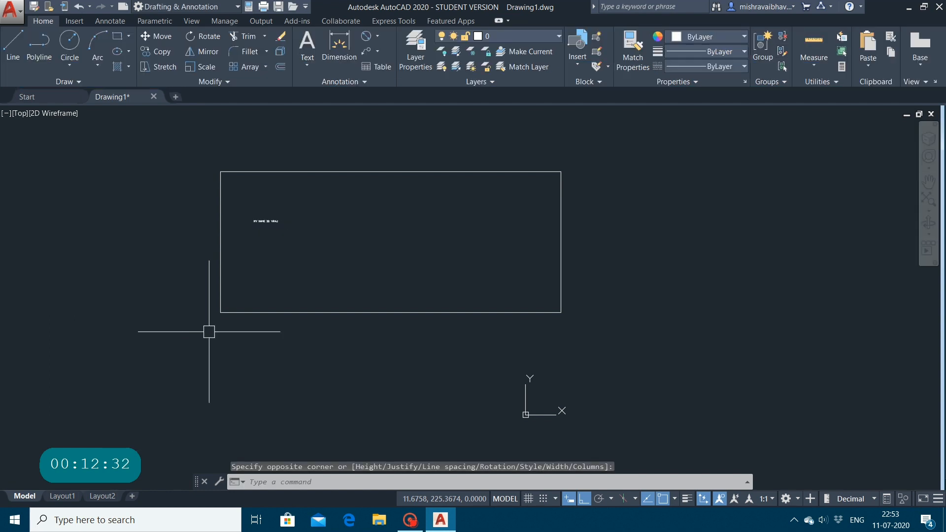
Step: Select the multiline text inside the rectangle and delete it
scroll(277, 215, up, 5)
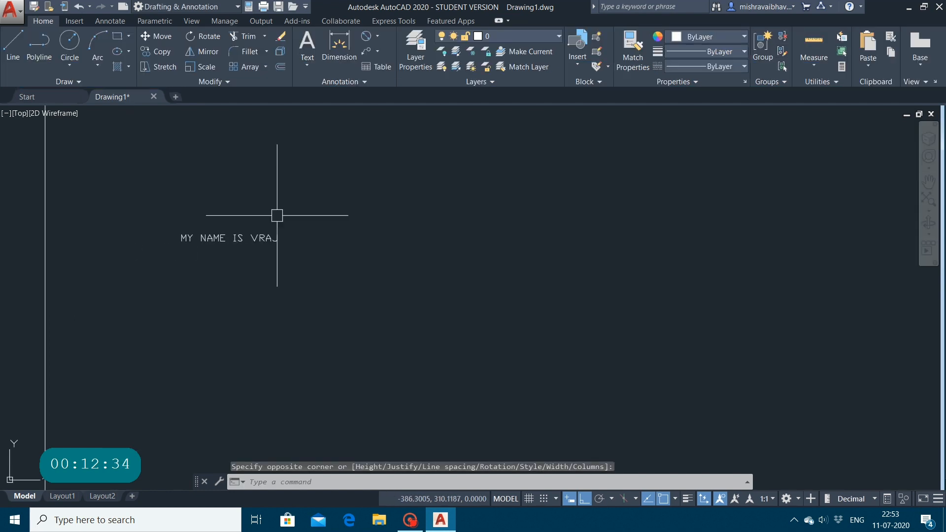
click(122, 219)
mouse_move(122, 219)
mouse_down()
mouse_move(281, 262)
mouse_move(327, 201)
mouse_up()
click(328, 199)
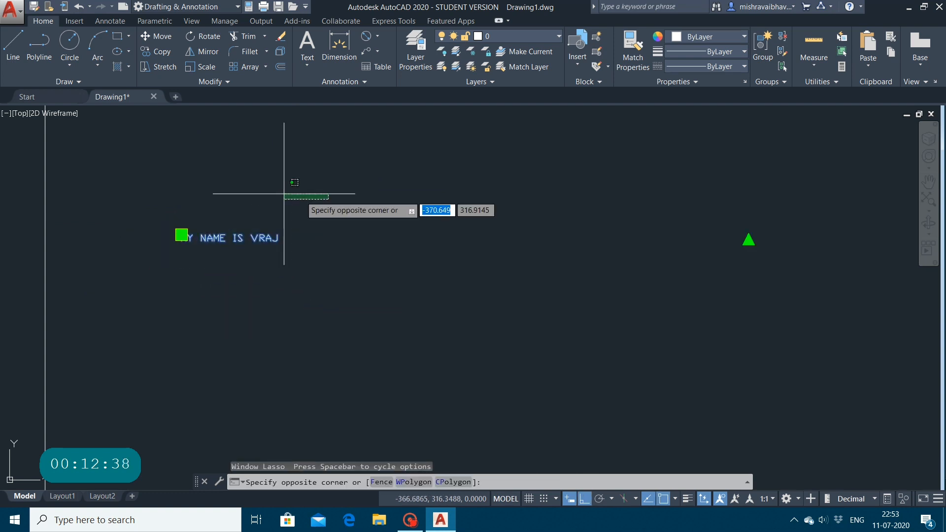
click(519, 249)
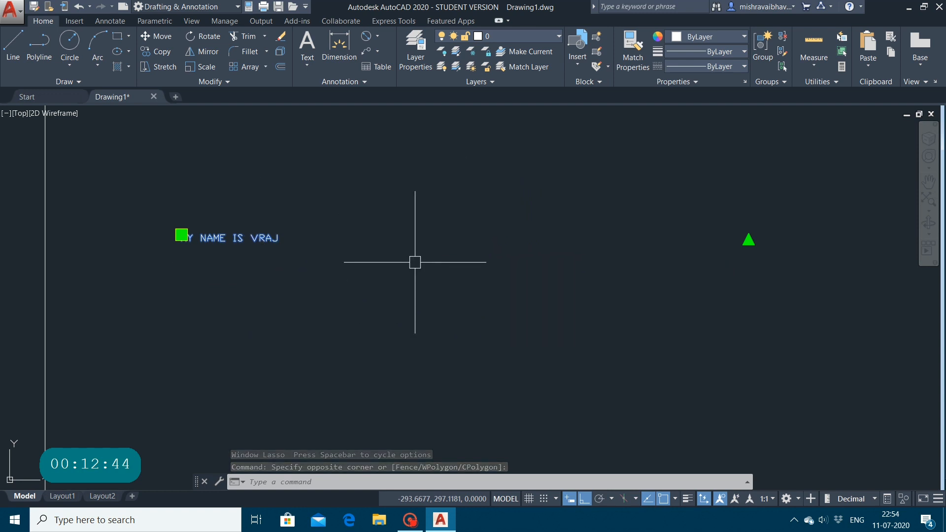
key(Delete)
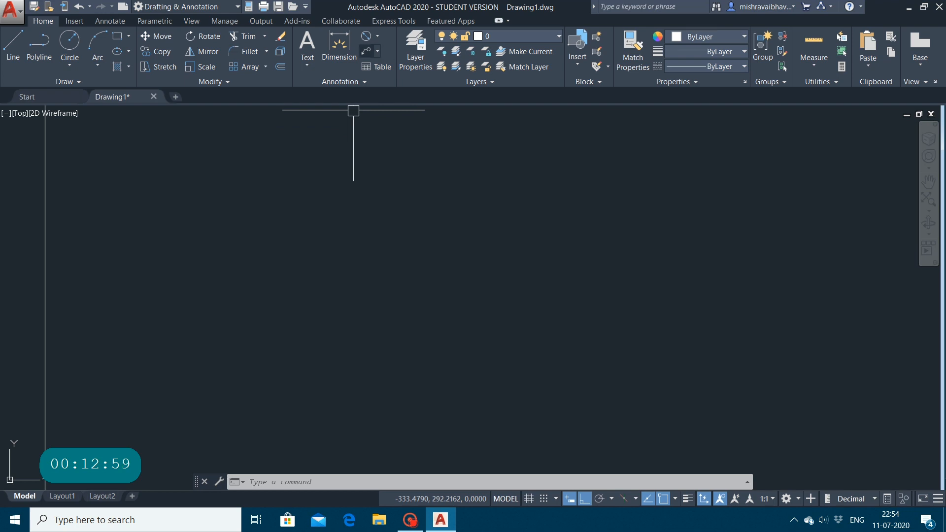
Step: Draw a horizontal line about 145 units long inside the rectangle, near its left edge
click(377, 51)
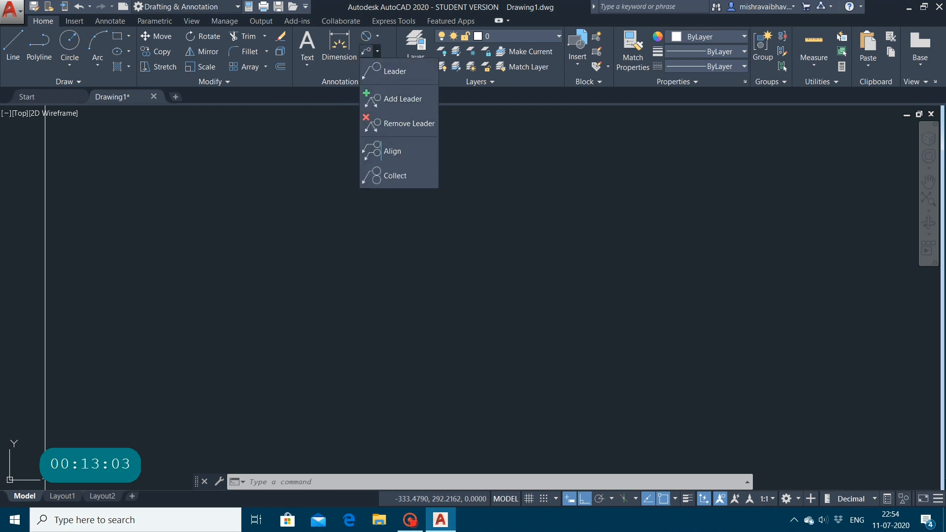
click(12, 49)
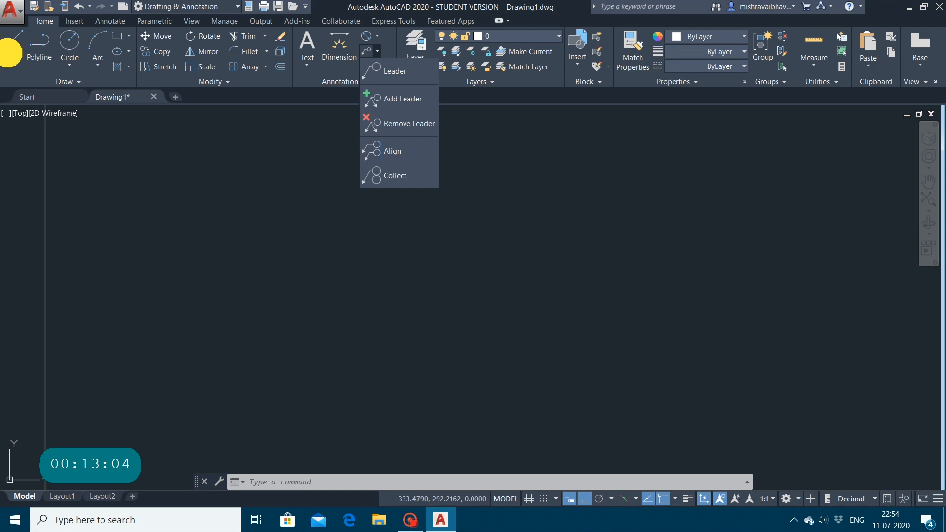
click(246, 228)
click(624, 217)
key(Escape)
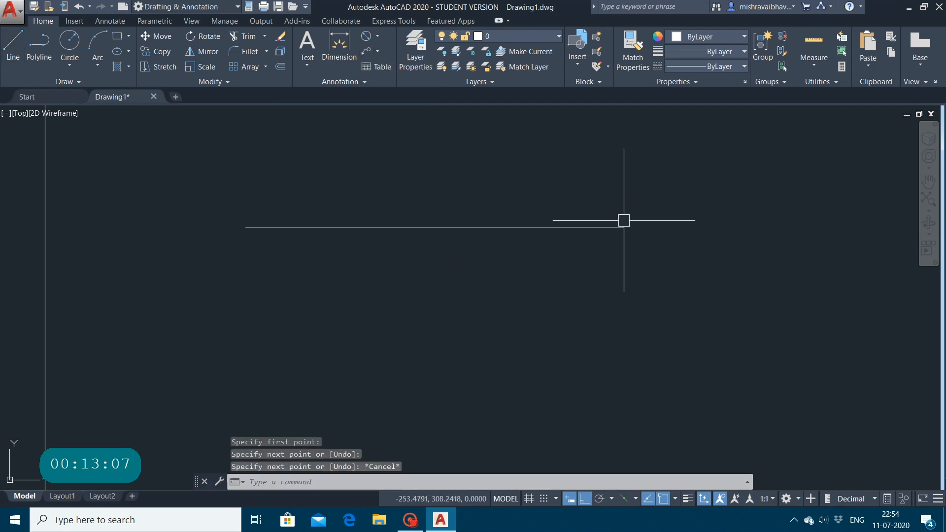
Step: Place a multileader about 27 units long from the line's right endpoint, slanting up to the right with Ortho off
click(365, 51)
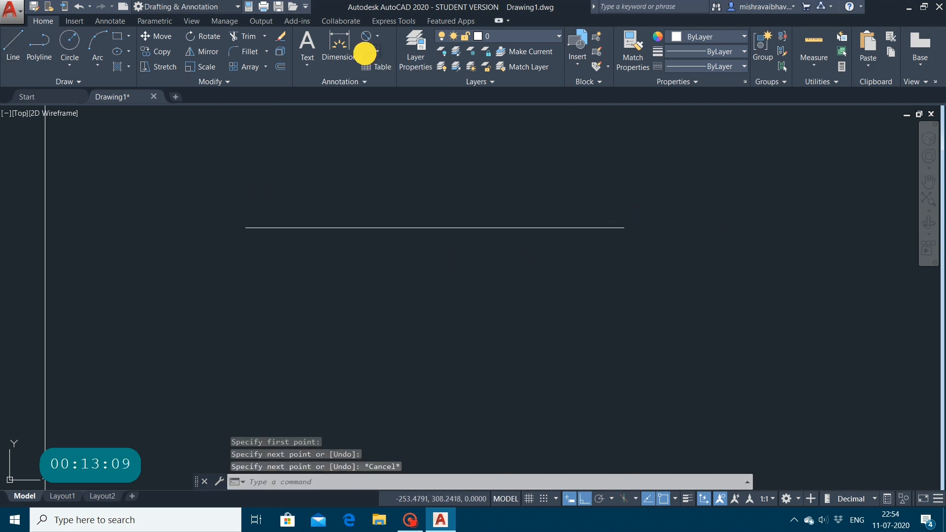
click(624, 228)
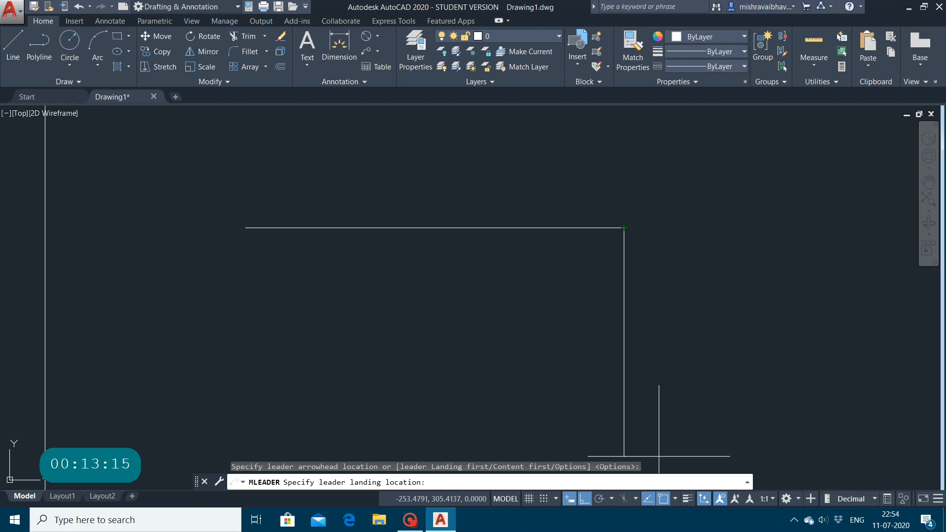
key(F8)
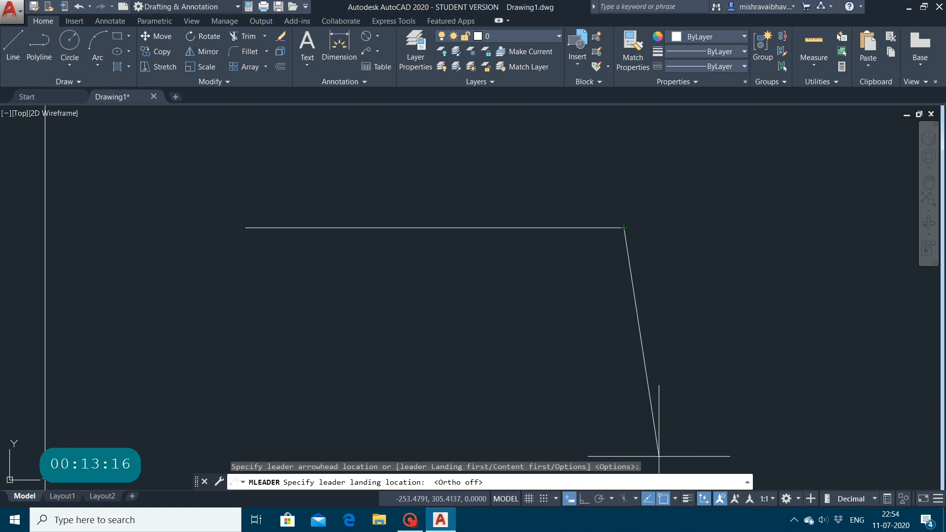
click(656, 166)
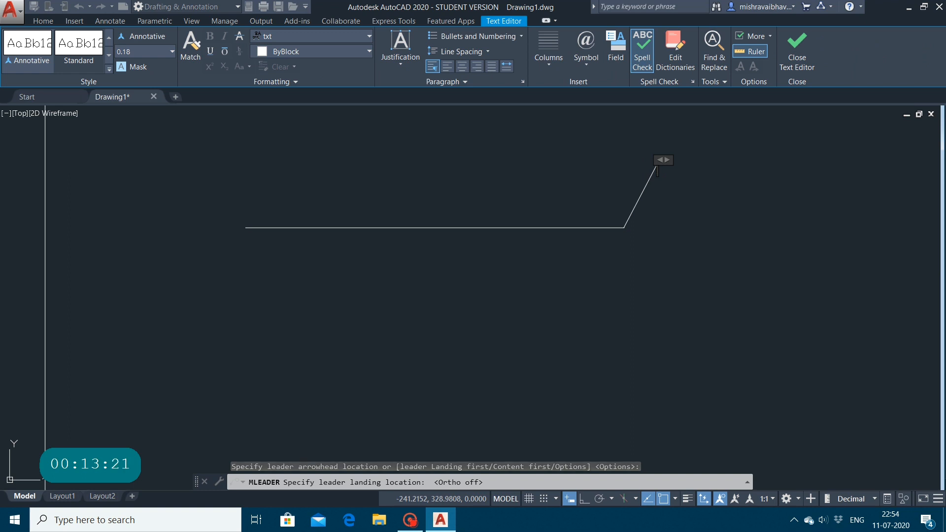
Step: Enter a sentence stating the person's name as the multileader's text and finish editing it
text(MY N)
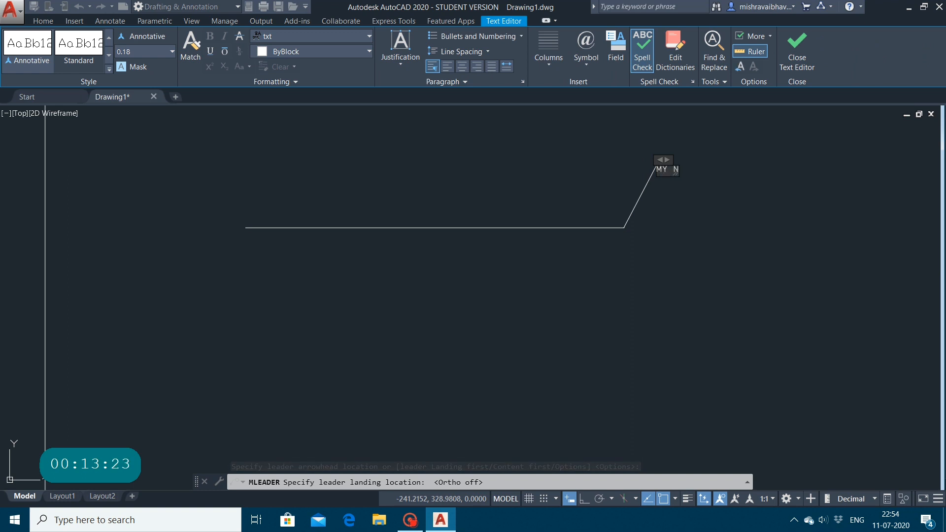
text(AME I)
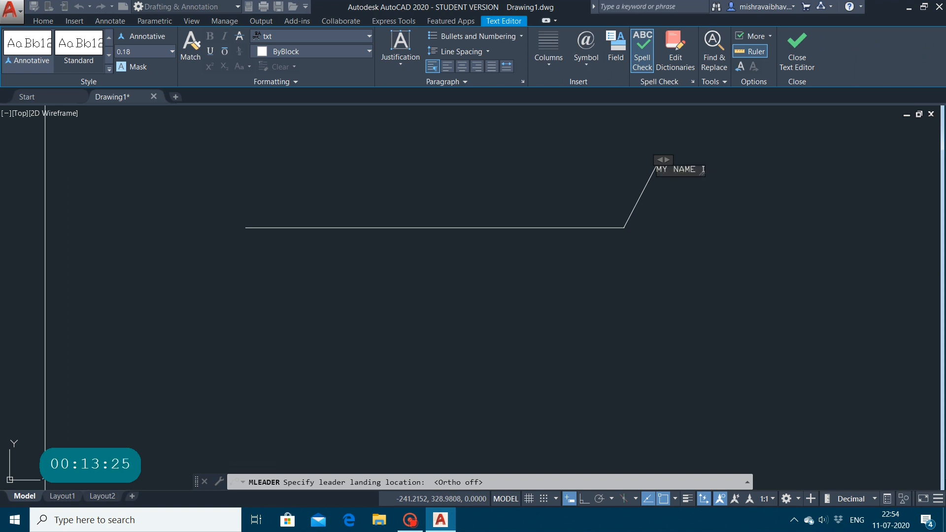
text(S VRAJ)
click(796, 47)
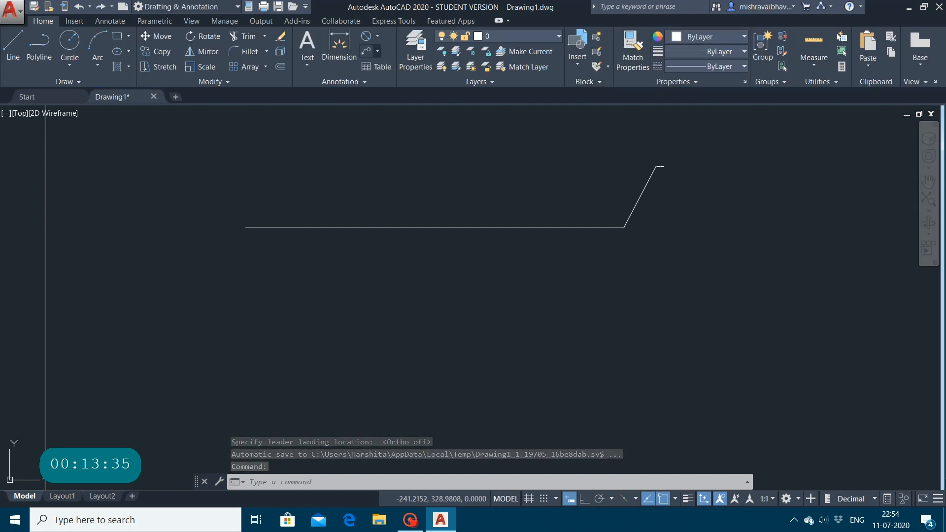
click(377, 52)
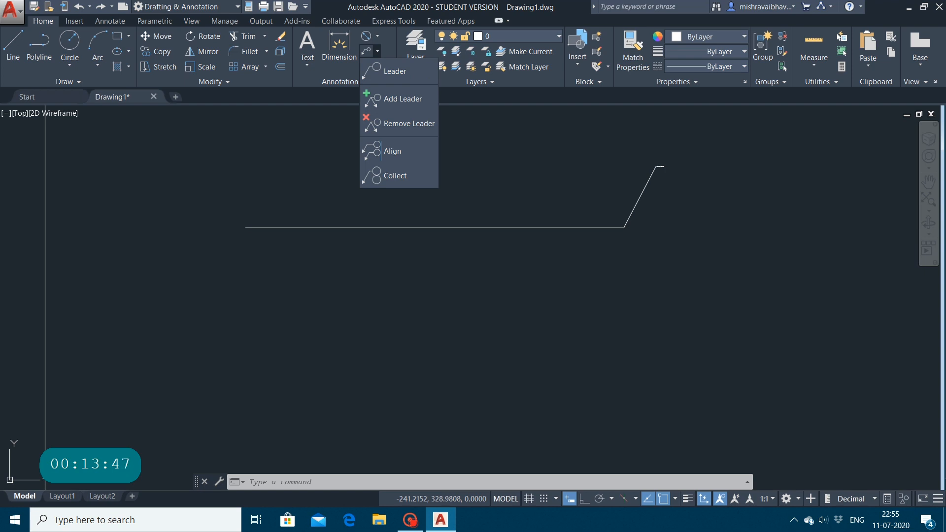
click(322, 164)
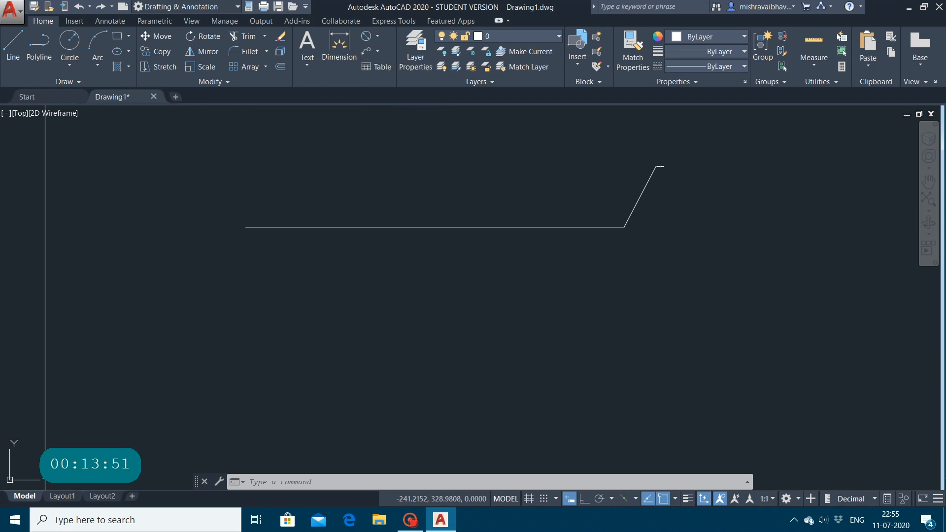
click(344, 82)
click(359, 200)
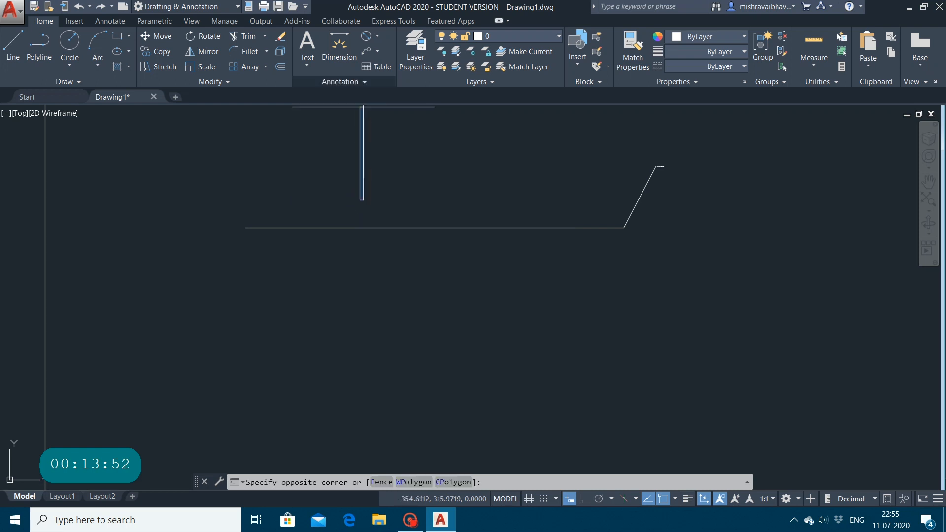
key(Escape)
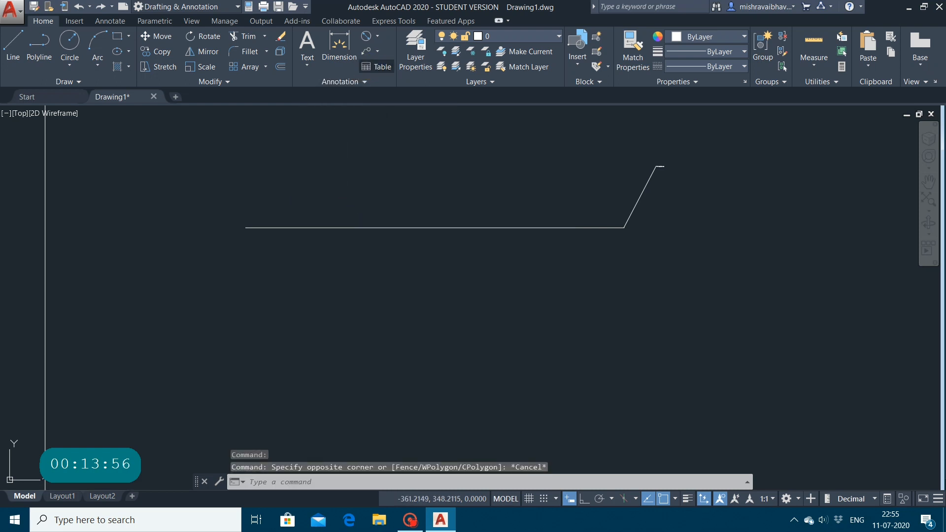
Step: Start the Table command and review the available table styles and the preview of the Standard style
click(378, 67)
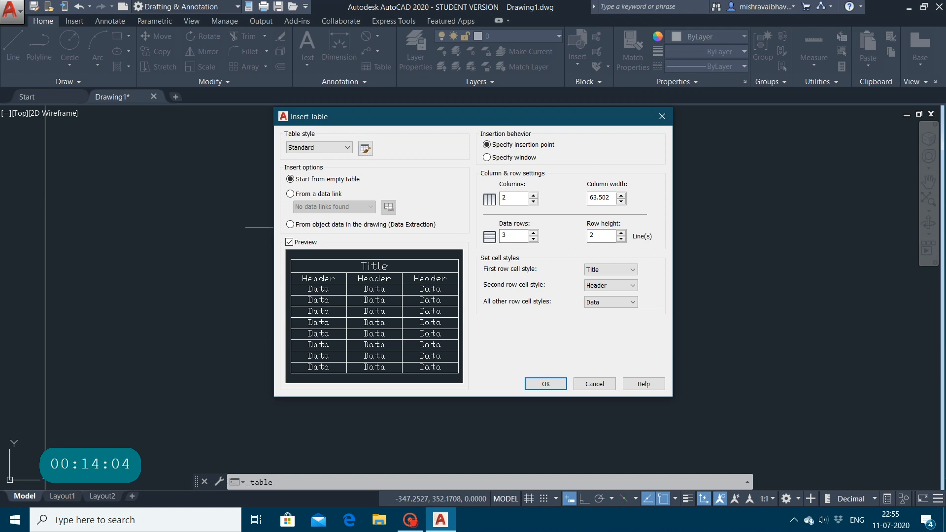
click(341, 148)
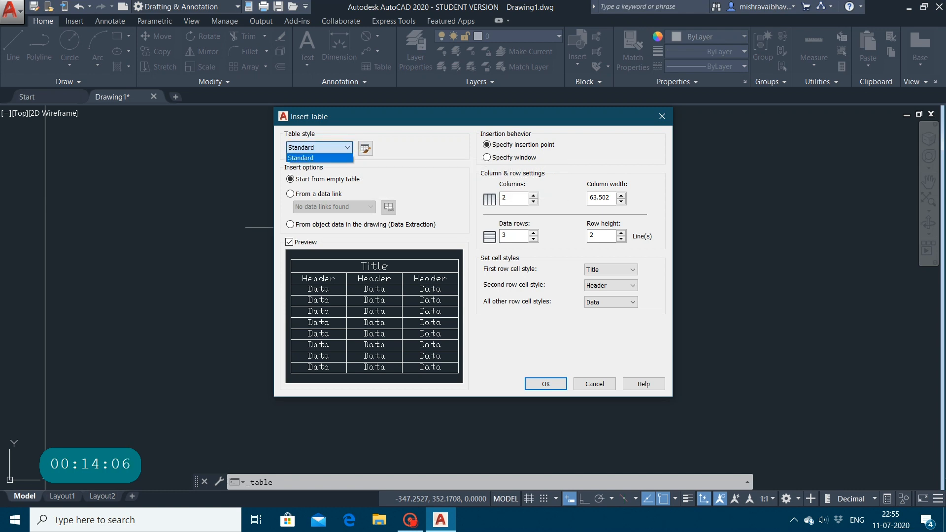
click(366, 149)
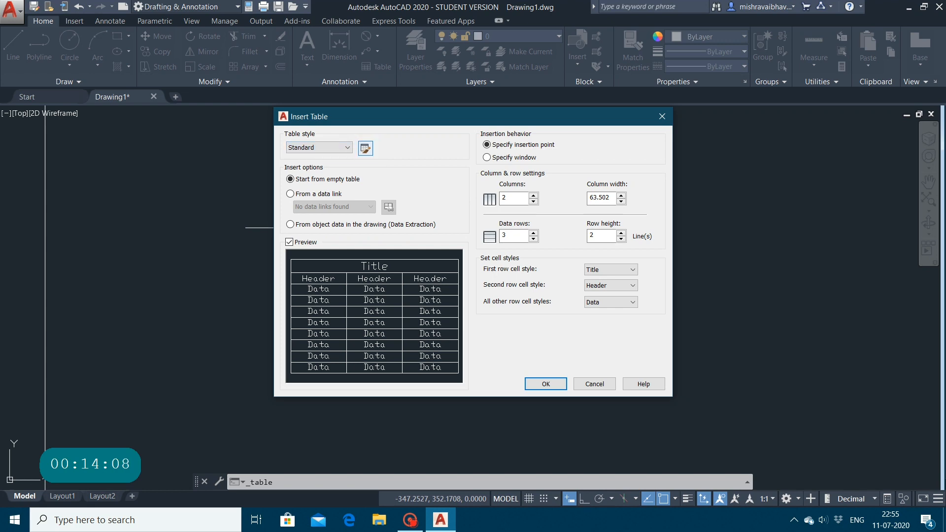
click(366, 148)
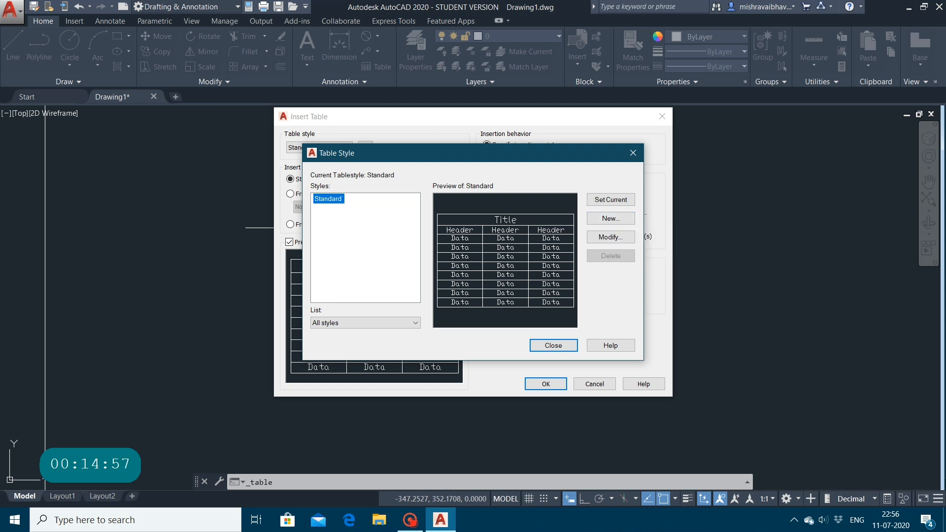
click(540, 349)
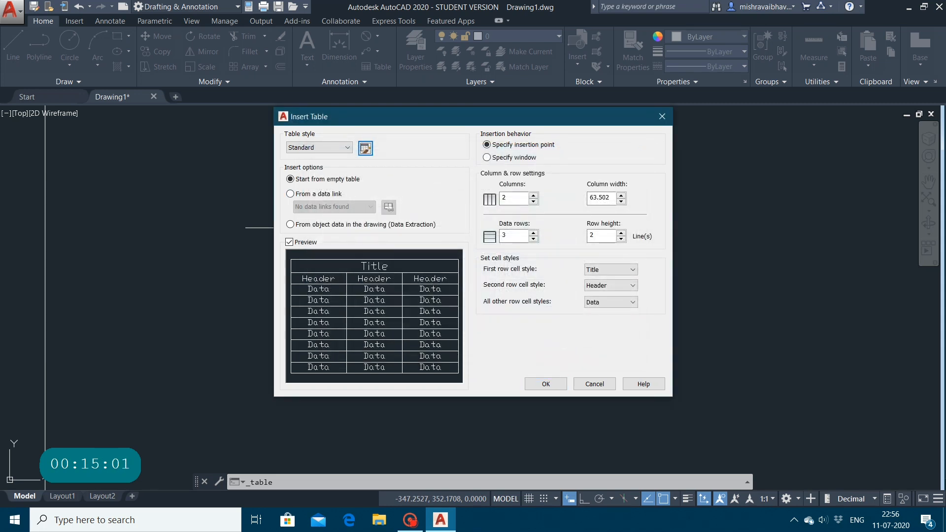
Step: Insert an empty Standard-style table with 2 columns and 3 data rows just below the horizontal line
click(533, 195)
click(533, 201)
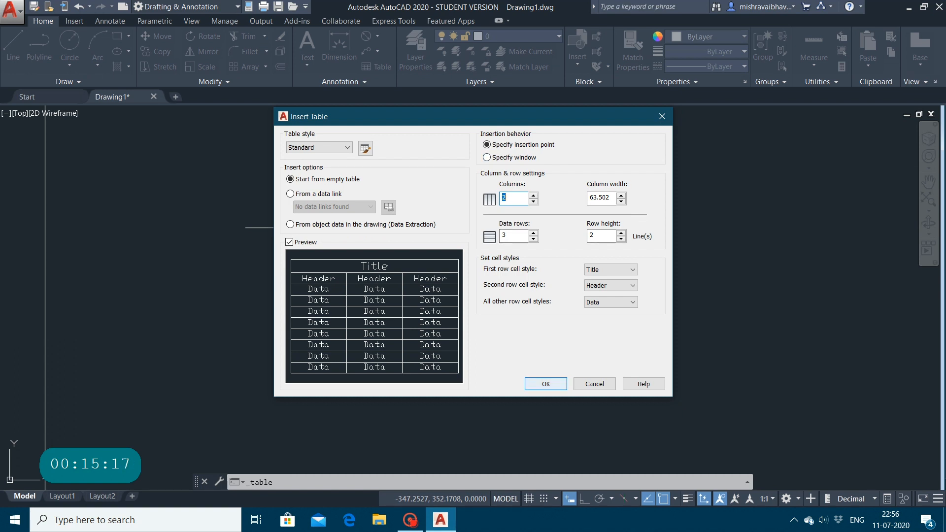
click(546, 383)
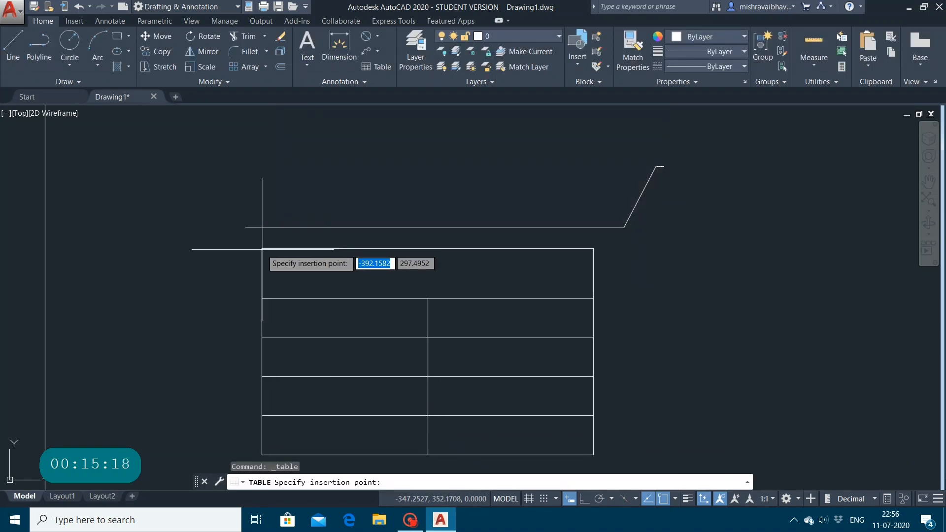
click(269, 252)
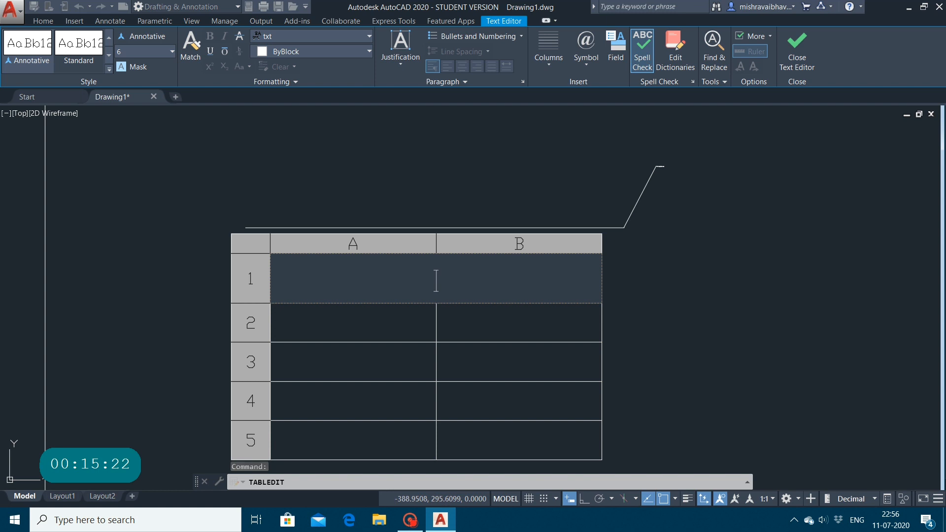
Step: Enter "/NVJFTFTYFH" in the table's title cell and "NGFJJ" in cell A2
text(/NVJFTFTYFH)
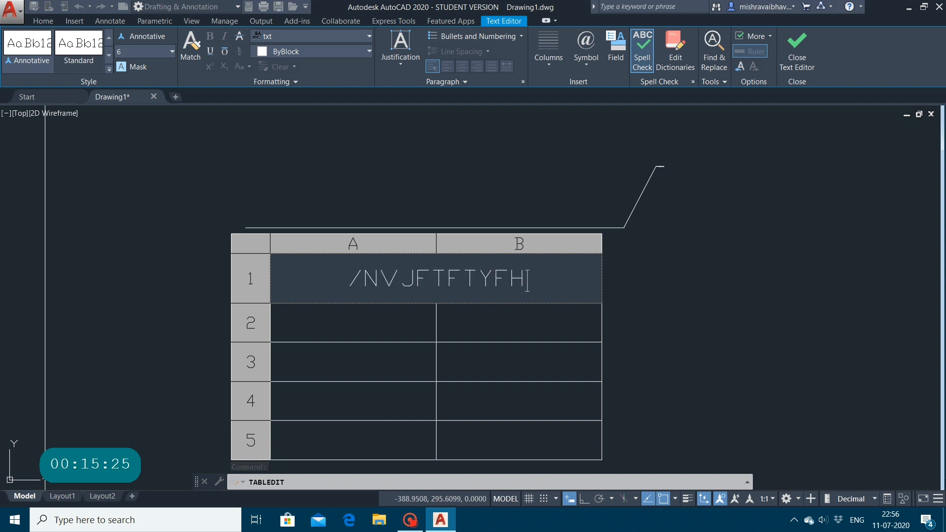
click(354, 325)
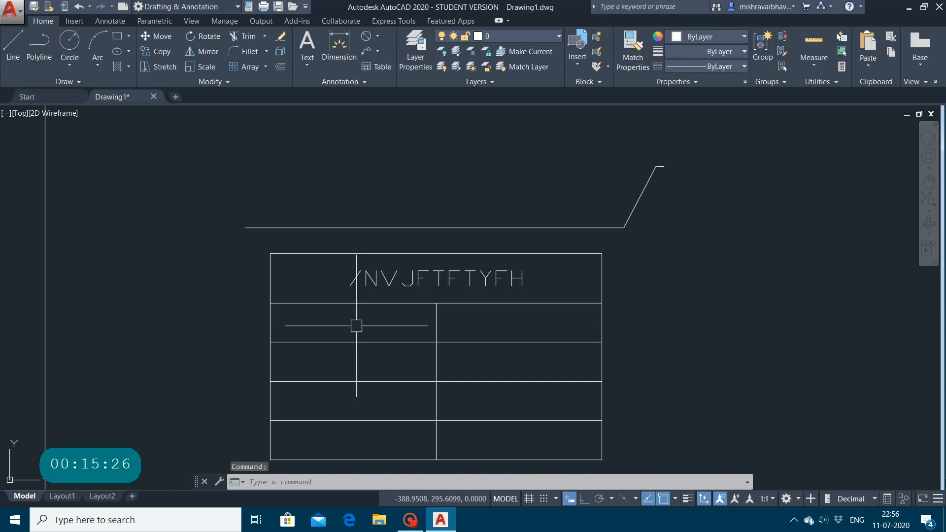
text(F)
click(360, 326)
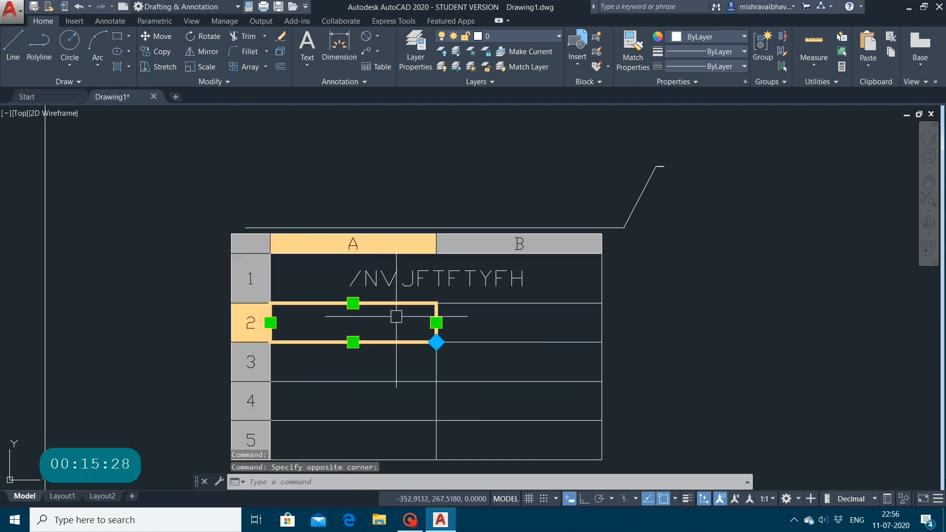
text(NGFJJ)
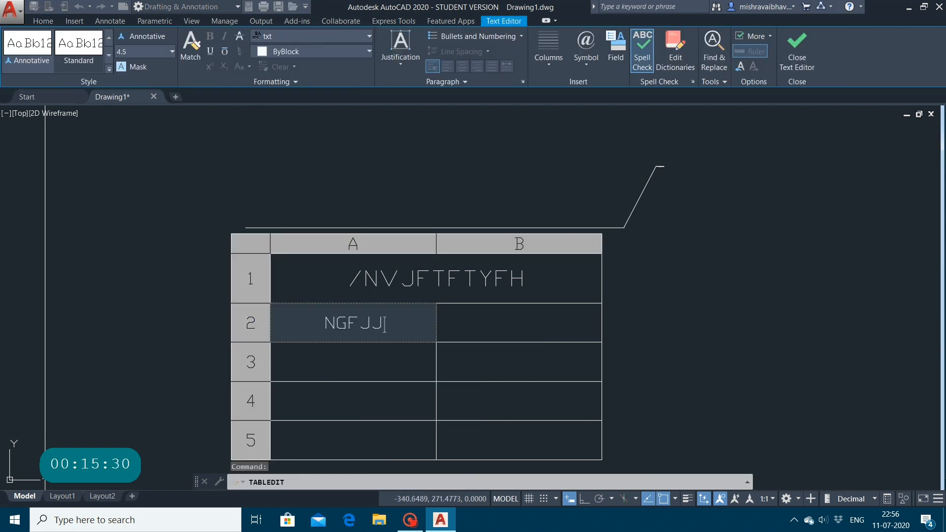
Step: Try to enter "NYFFTFGGB" in cell B2 of the table
click(491, 327)
text(N)
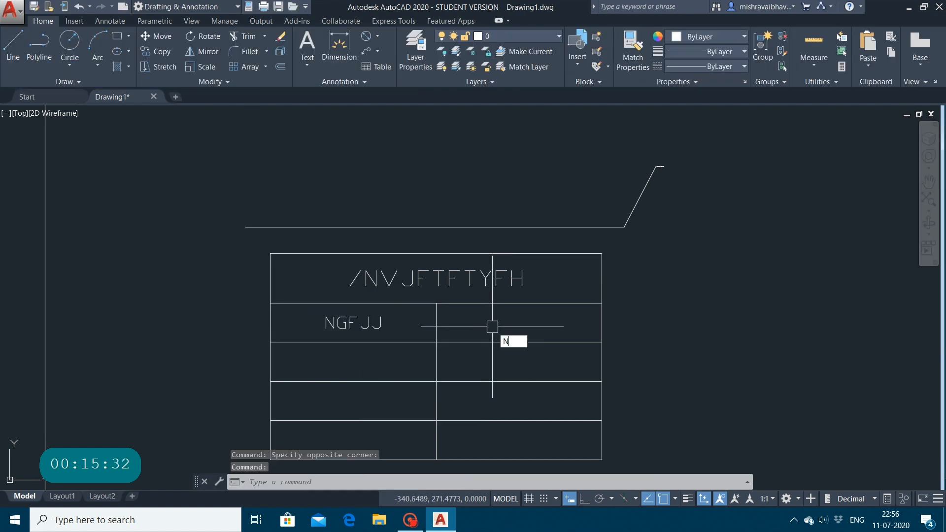
text(YFFTFGGB)
Step: Delete the whole table from the drawing
click(486, 338)
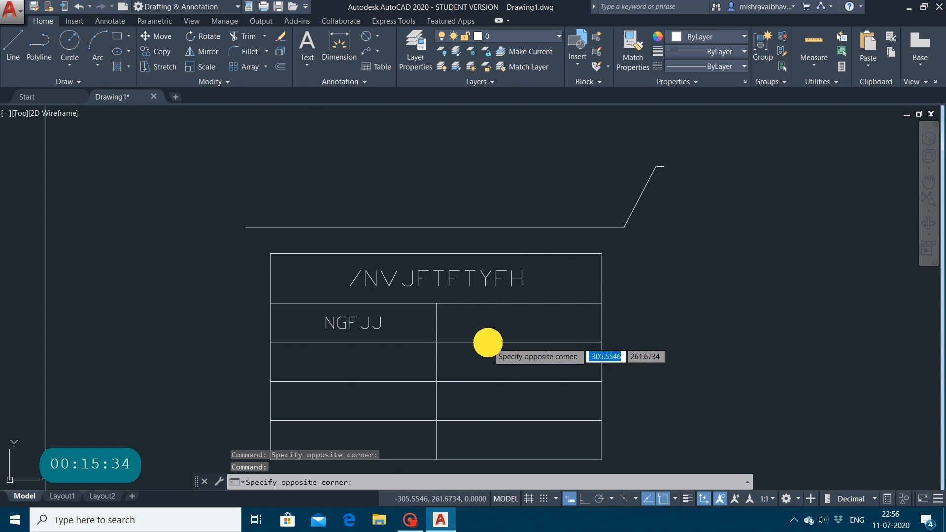
click(488, 339)
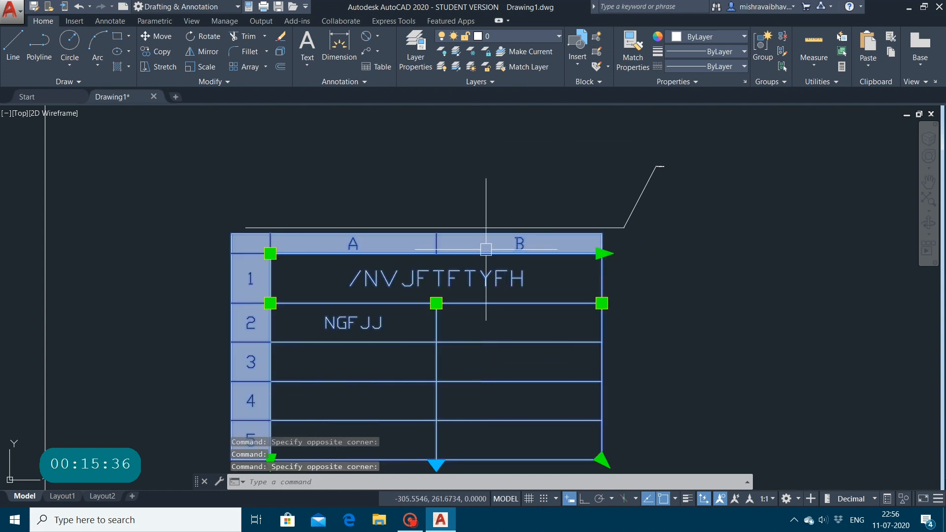
key(Delete)
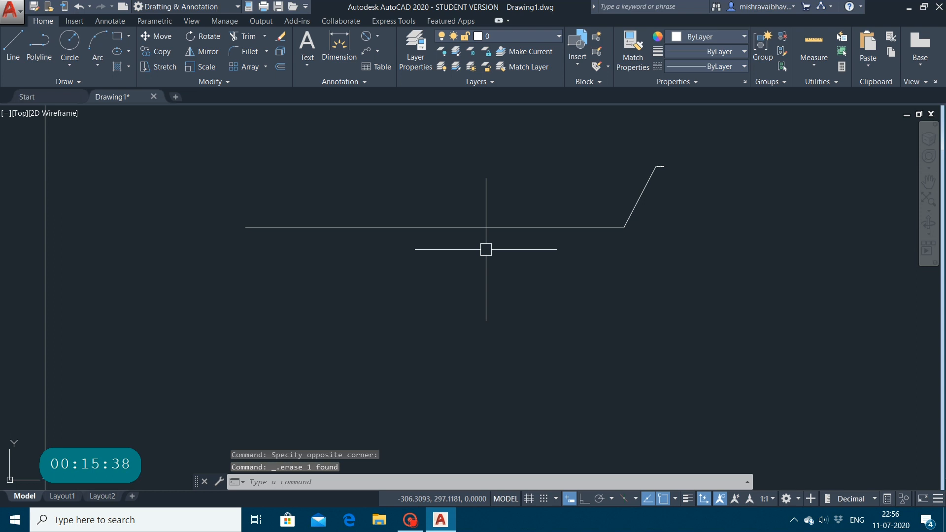
click(486, 249)
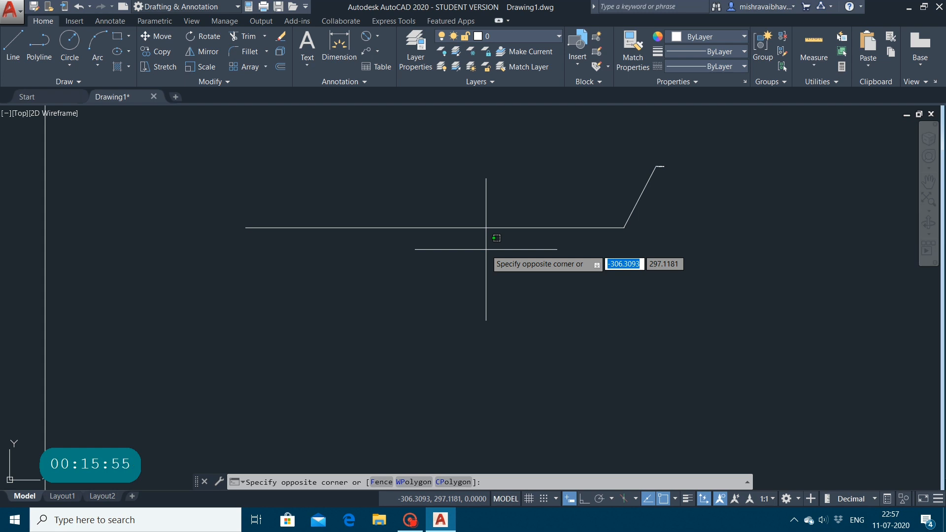
click(250, 198)
key(Escape)
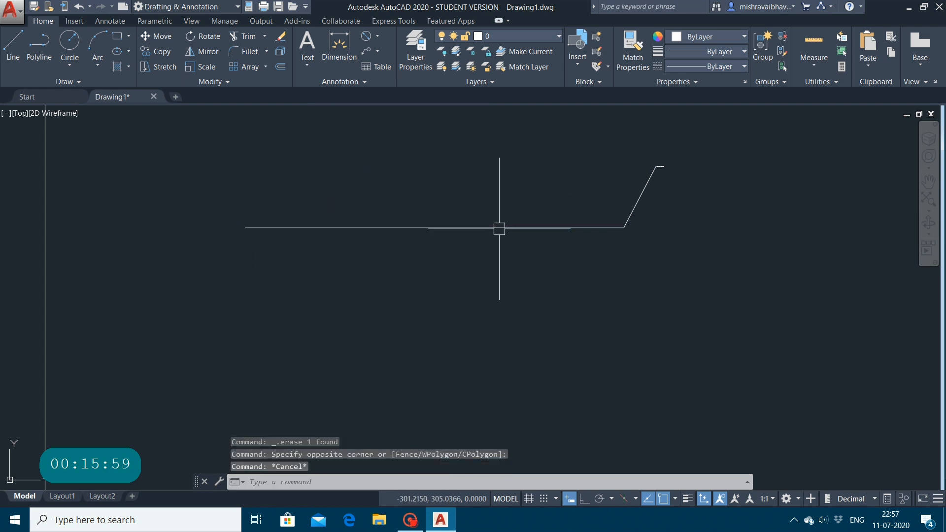
Step: Open the Dimension Style Manager, review the listed styles and the Copy of ISO-25 preview, and close it
click(301, 482)
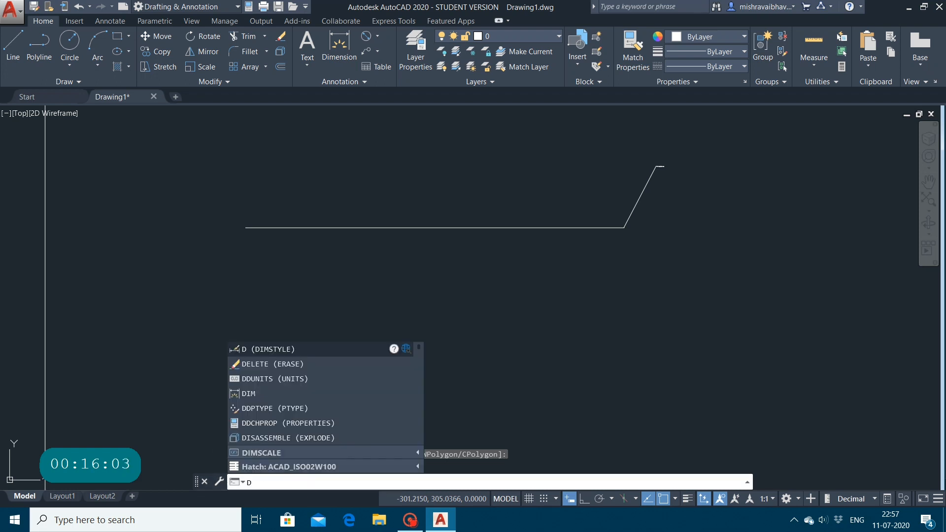
key(Return)
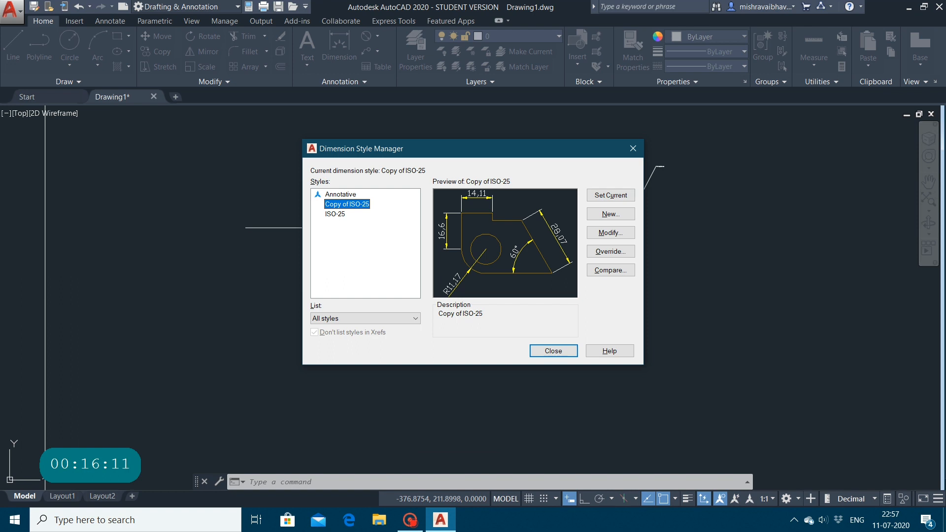
click(633, 148)
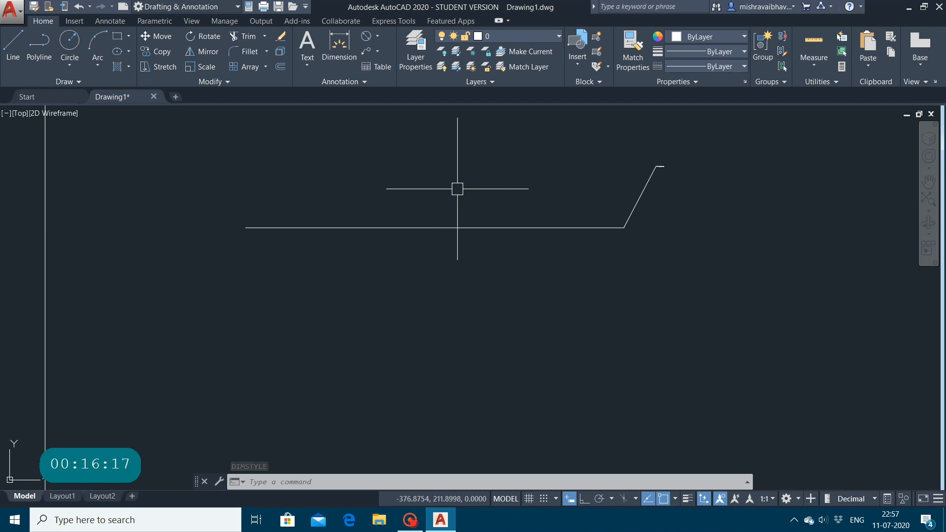
scroll(457, 189, down, 3)
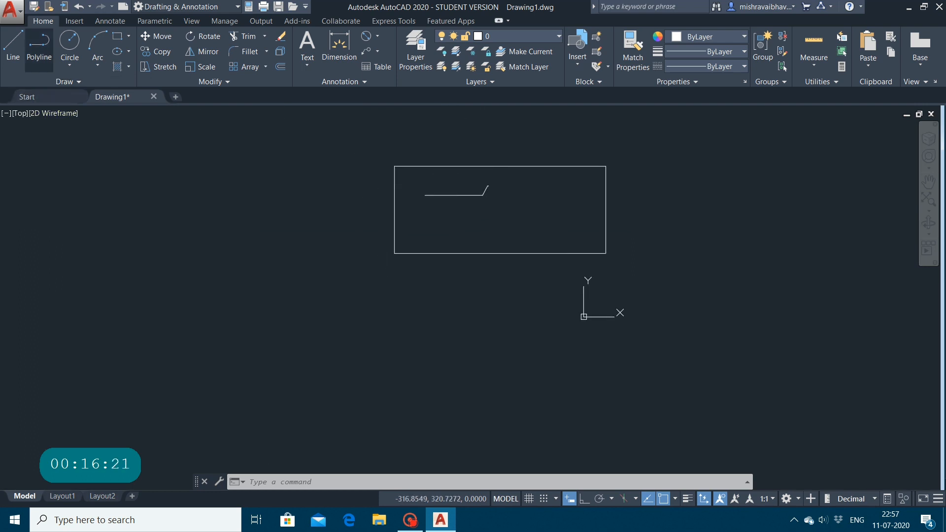
click(11, 11)
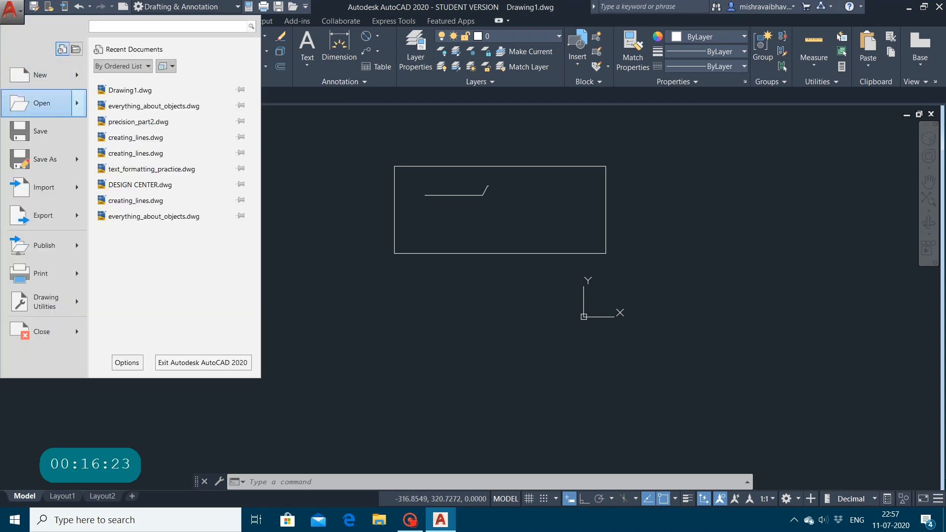
click(28, 99)
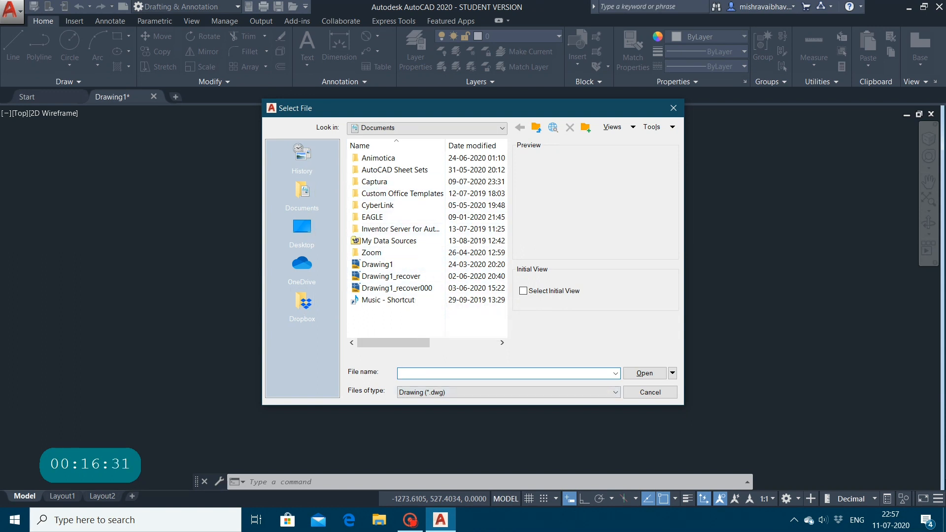
click(673, 108)
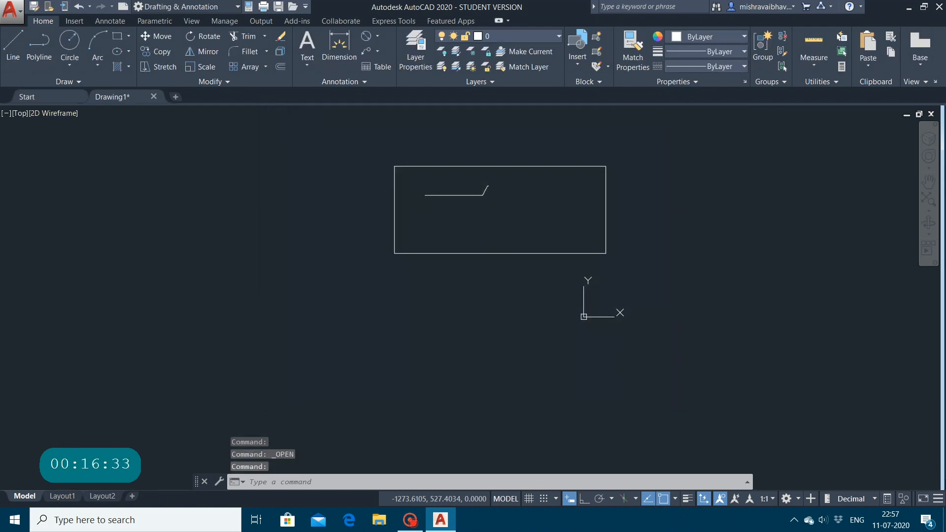
Step: Open the recent document Drawing1 containing the bracket views from the Start page
click(30, 97)
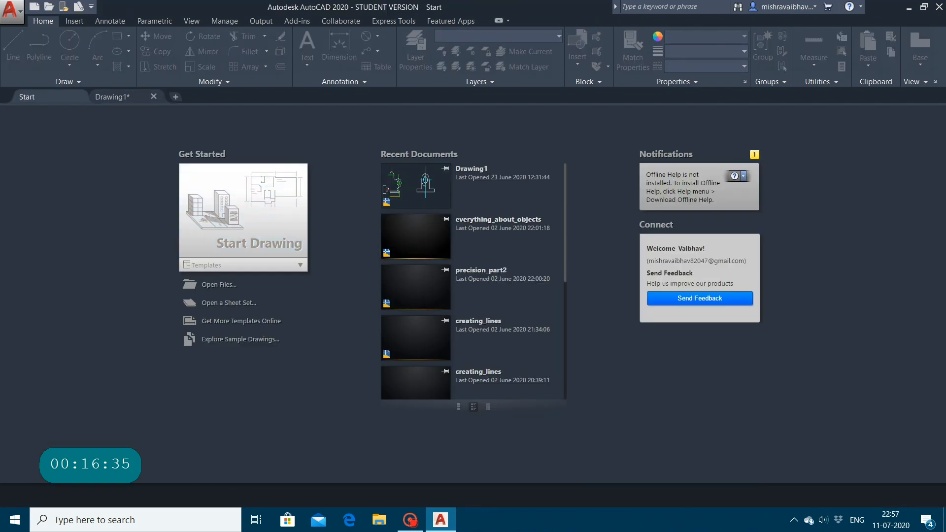
scroll(473, 281, down, 7)
scroll(472, 281, up, 7)
click(432, 198)
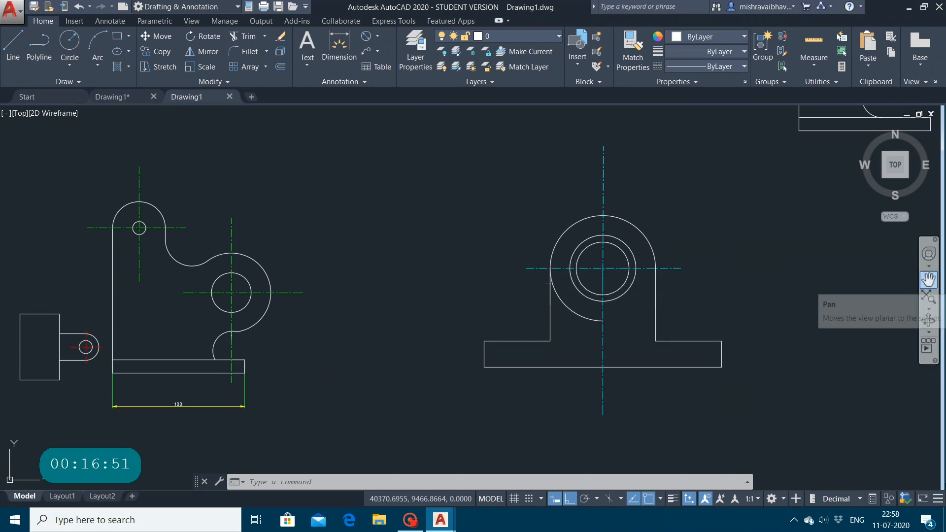
Step: Add a vertical linear dimension to the right edge of the base in the view with concentric circles, placed outside the part
click(928, 276)
drag(671, 277, 505, 281)
scroll(504, 281, up, 2)
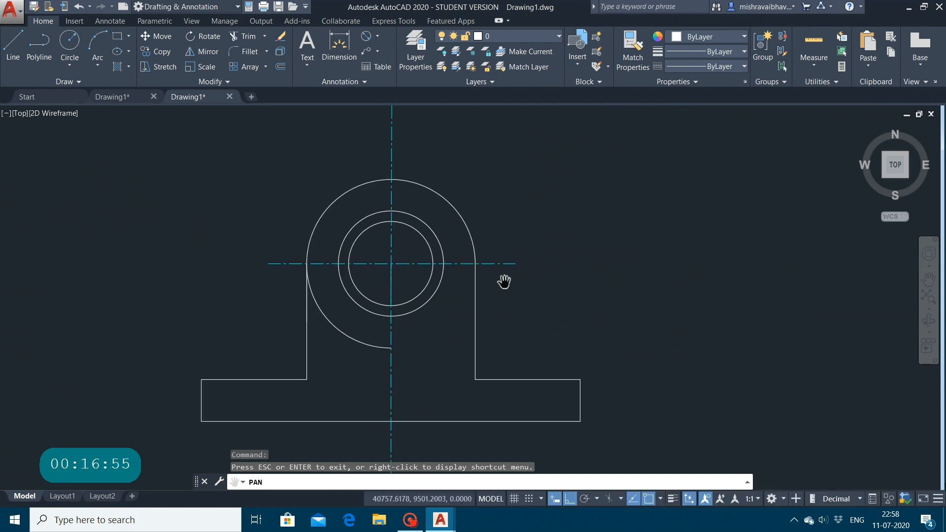
key(Escape)
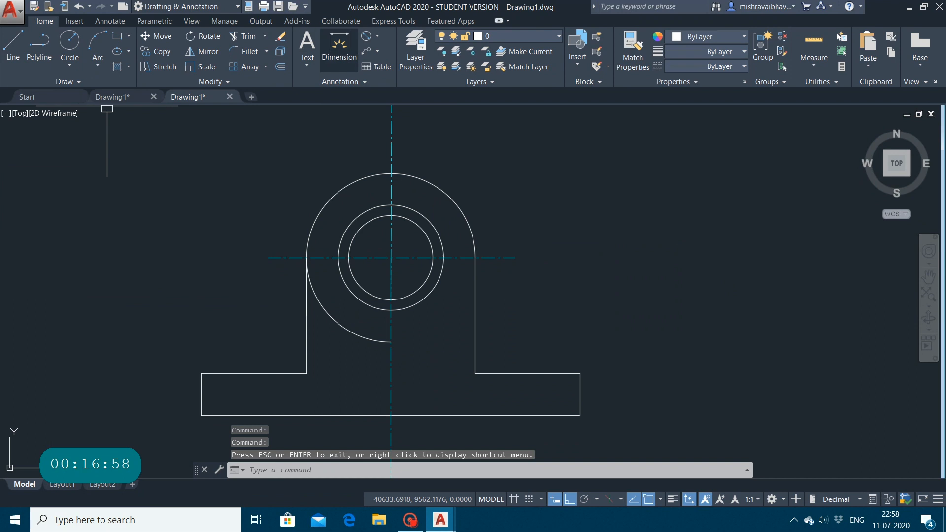
click(377, 36)
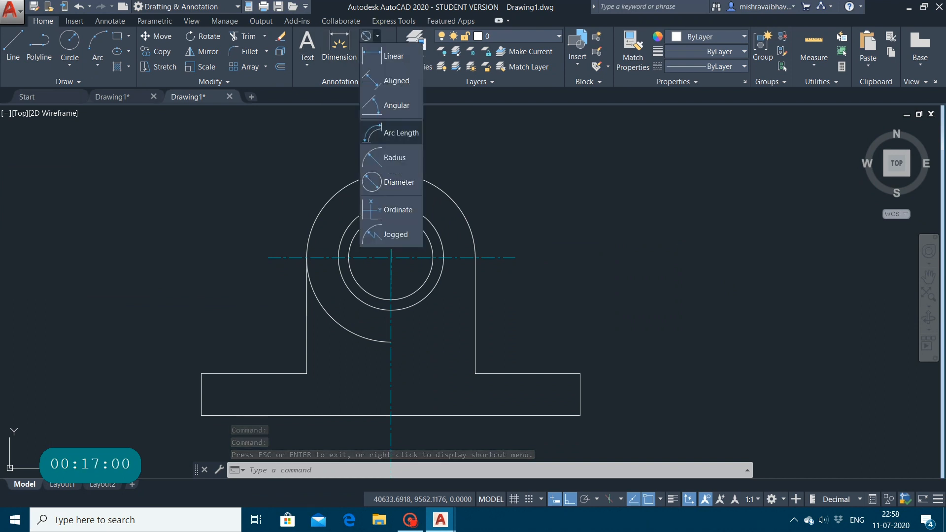
click(399, 56)
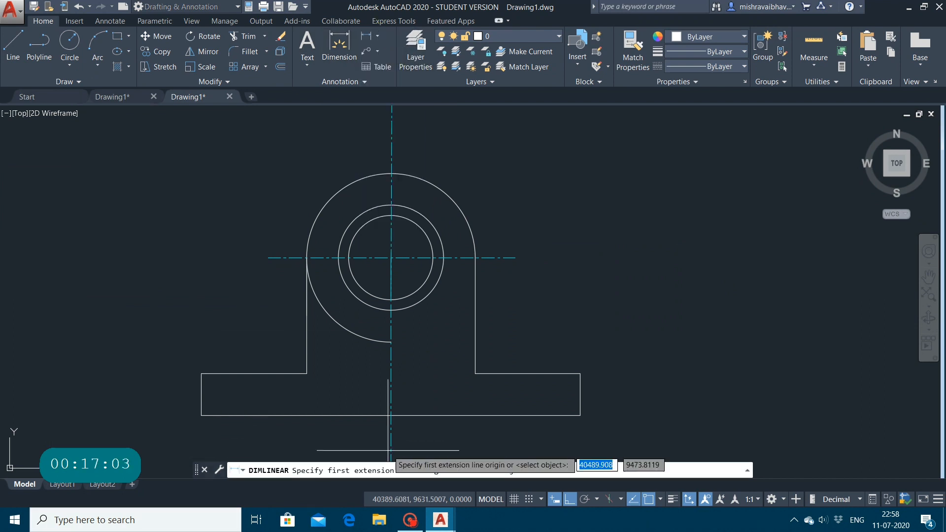
click(580, 415)
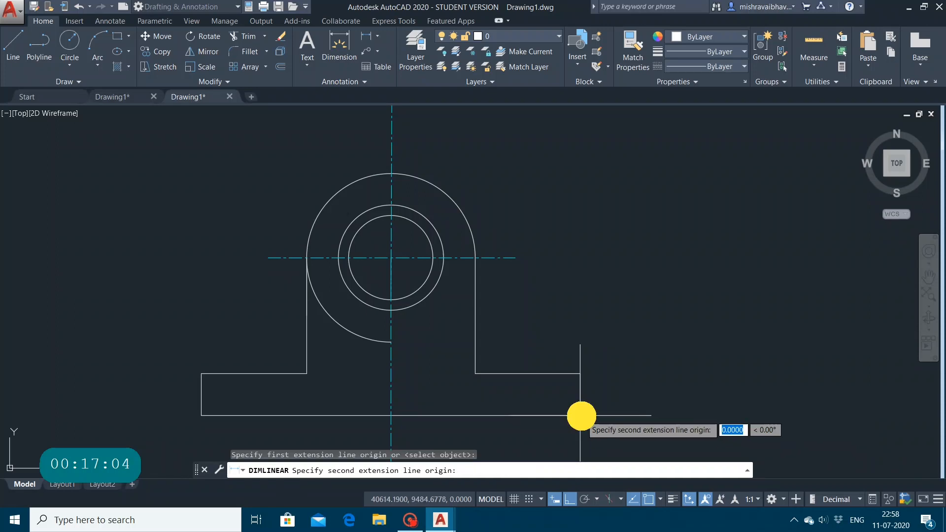
click(580, 374)
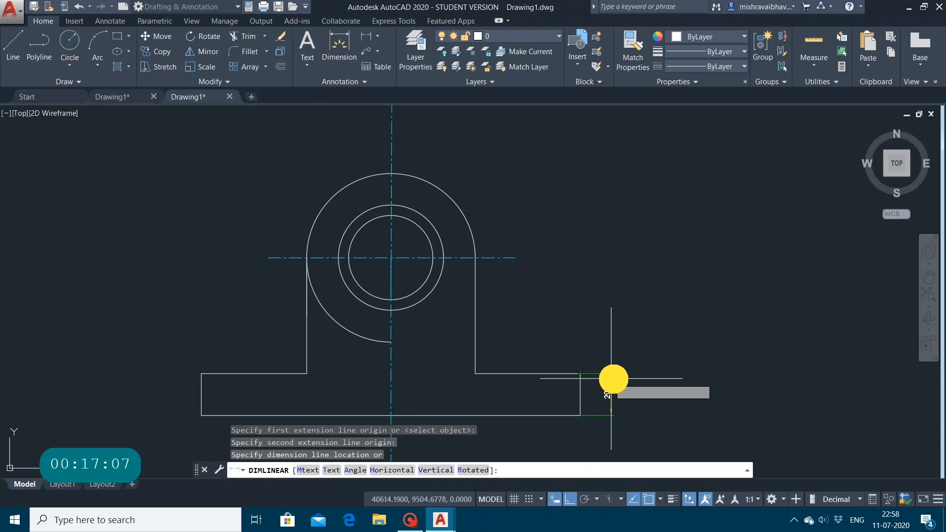
click(614, 379)
key(Escape)
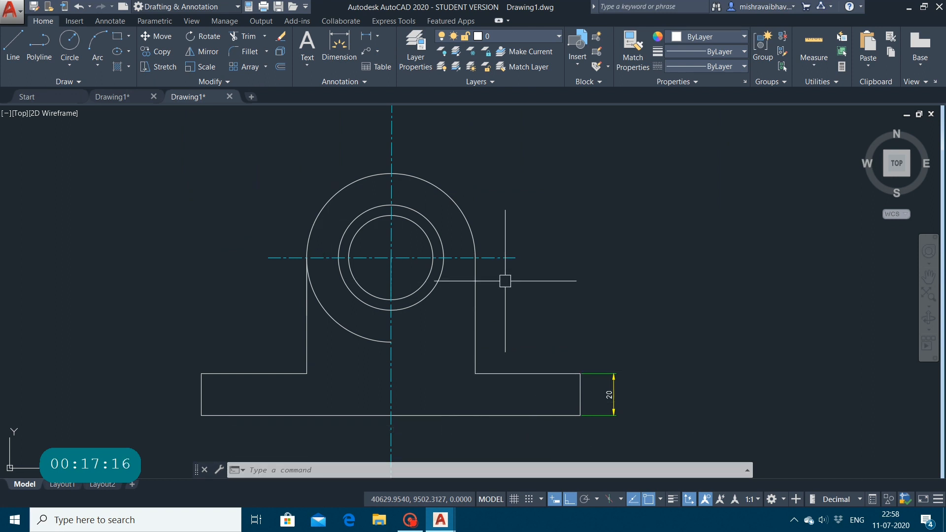
Step: Add a horizontal linear dimension to the base's right ledge, from the upright's foot to the outer corner, placed above it
text(dli)
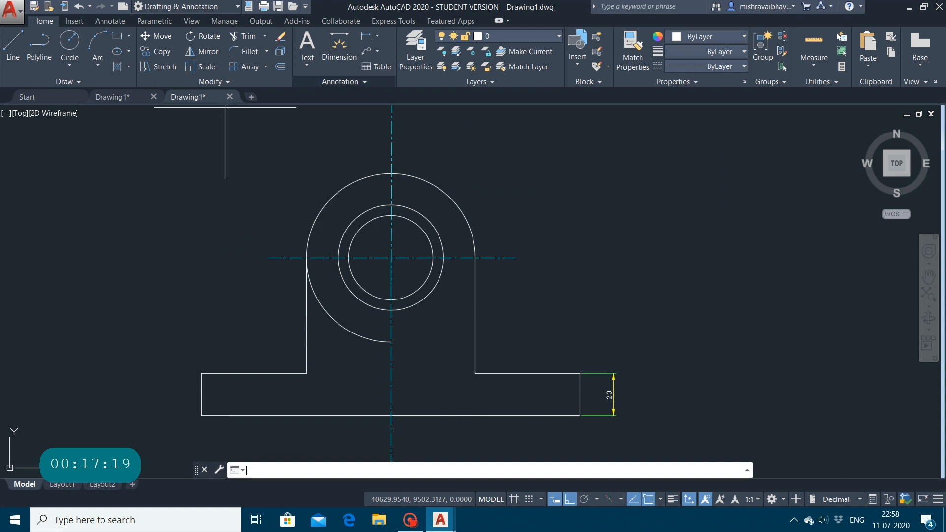
key(Return)
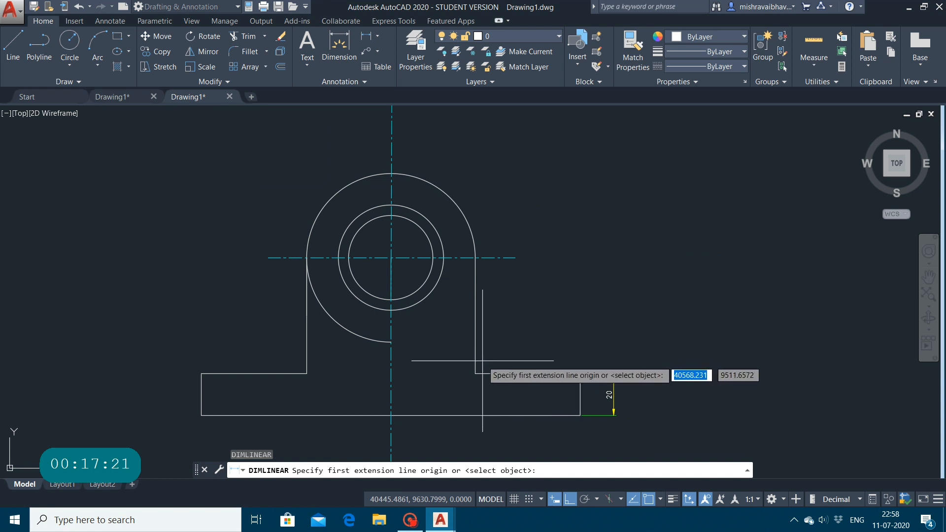
click(475, 373)
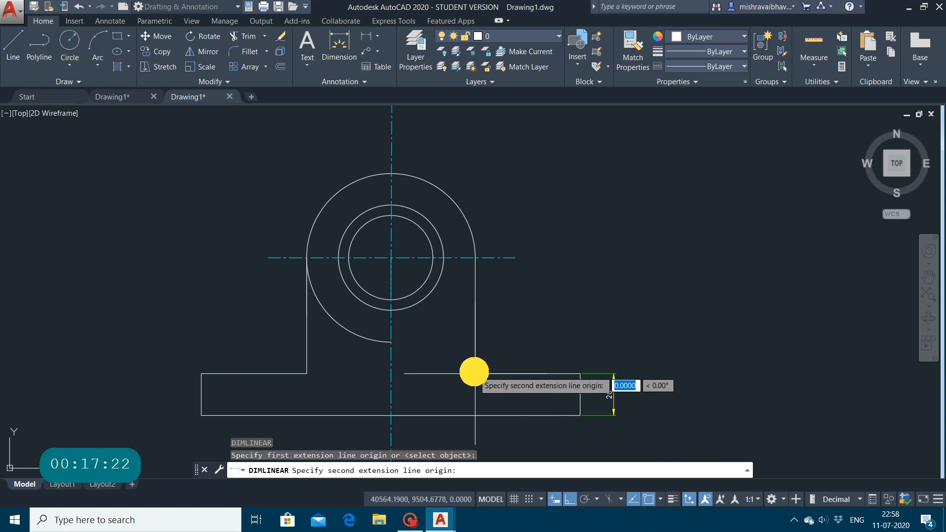
click(580, 373)
click(575, 334)
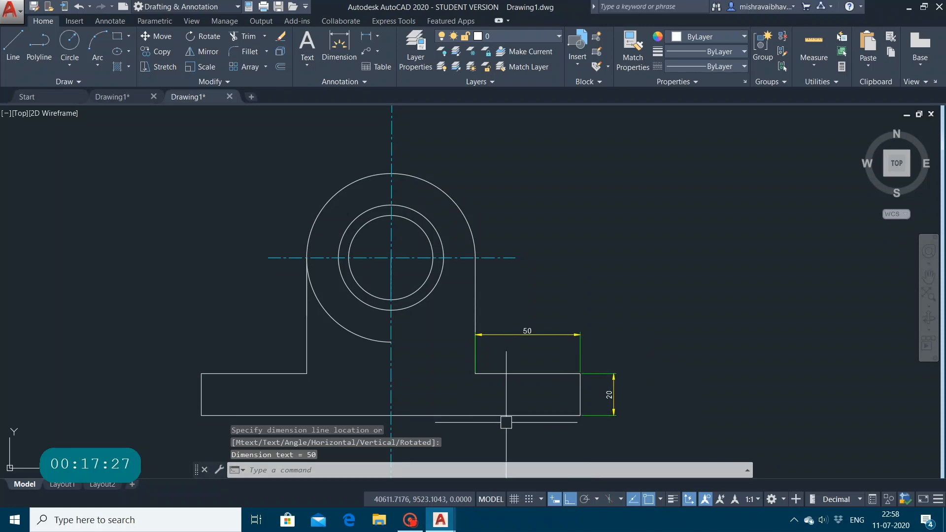
Step: Add a horizontal linear dimension across the full width of the base, placed below the part
key(Return)
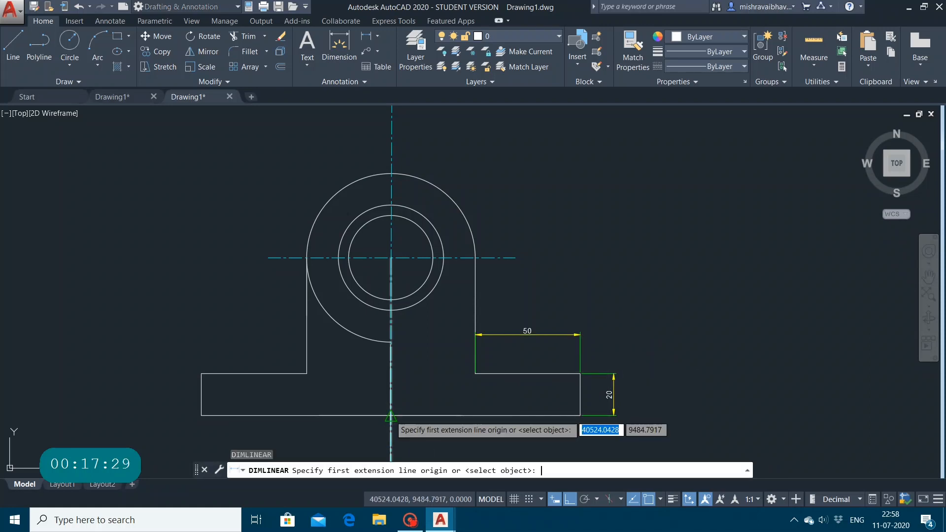
click(200, 415)
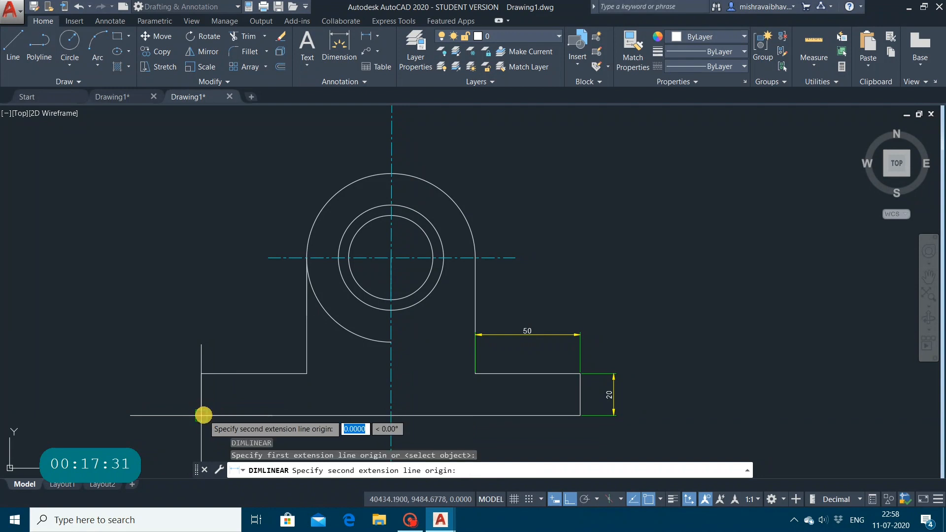
click(578, 415)
click(588, 453)
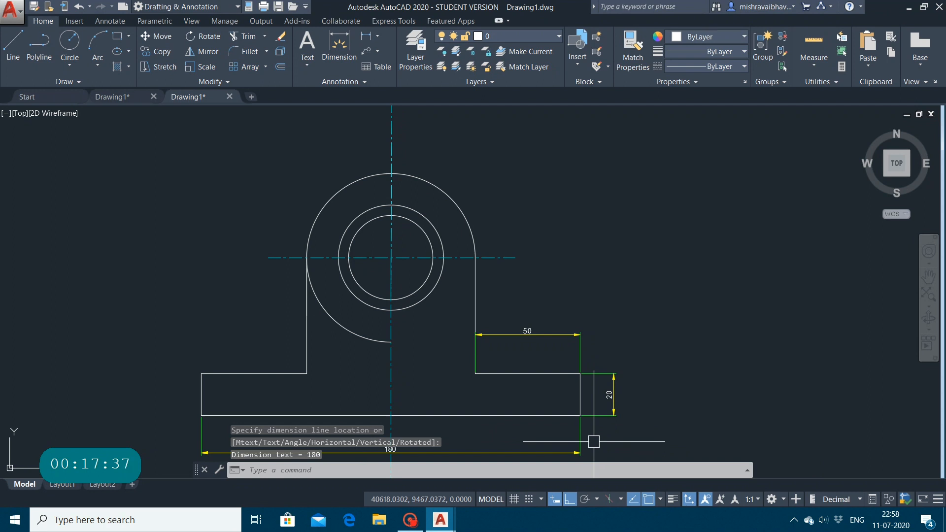
Step: Add a horizontal linear dimension to the base's left ledge, from the outer corner to the upright's foot, placed above it
key(Return)
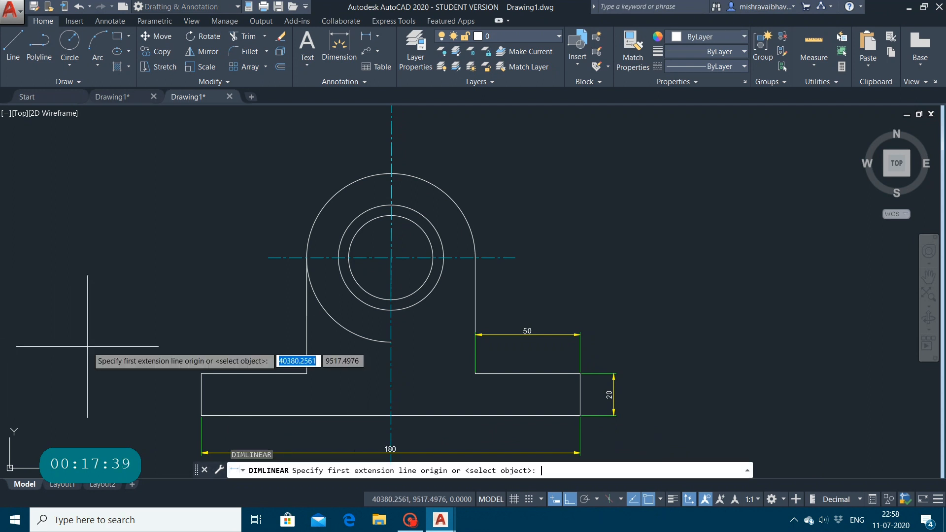
click(201, 374)
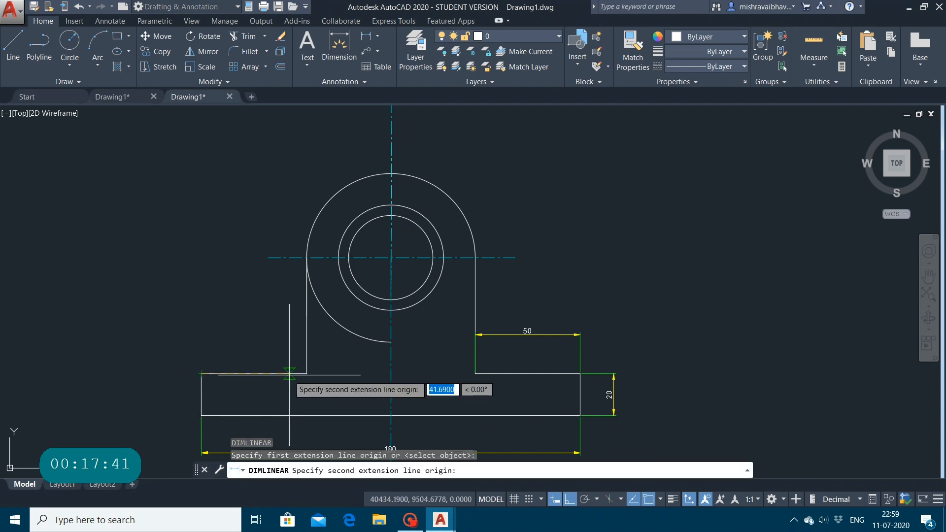
click(307, 374)
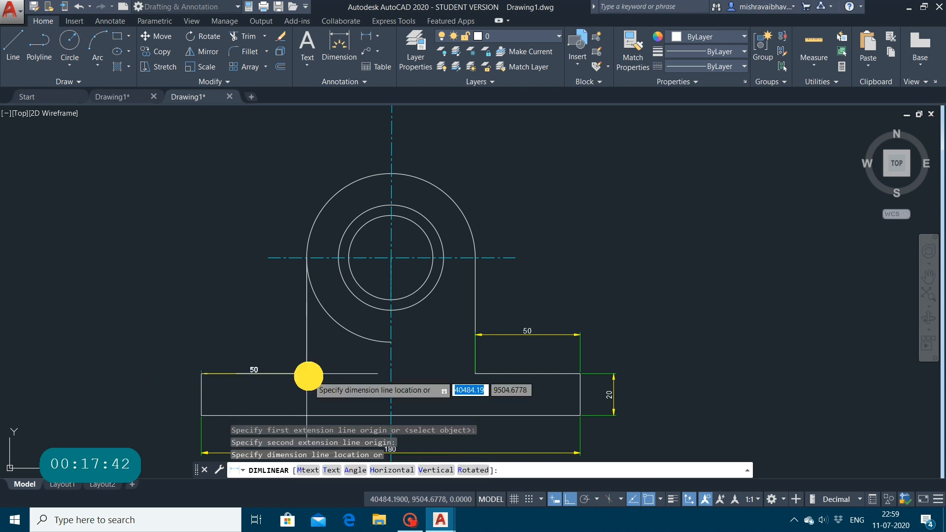
click(306, 345)
key(Escape)
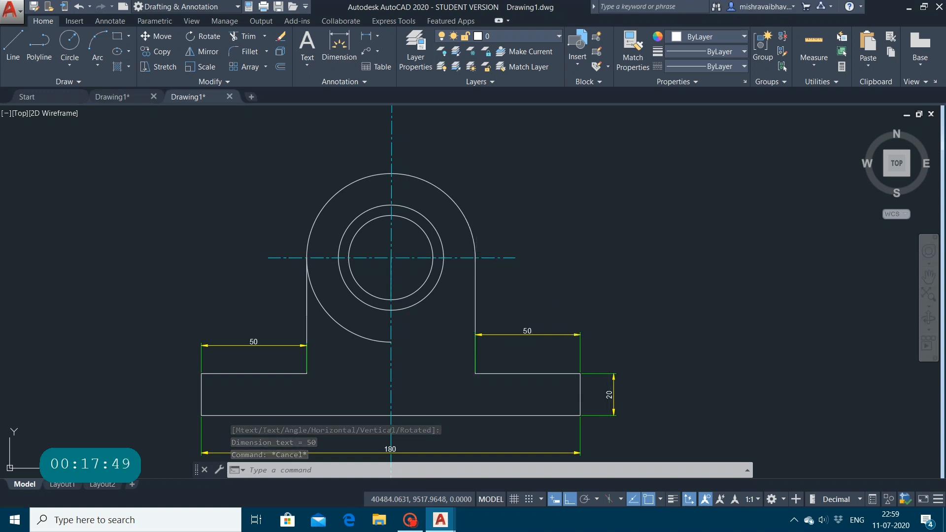
Step: Add a vertical linear dimension from the outer arc's right end to the base's top right corner, aligned with the base thickness dimension
key(Return)
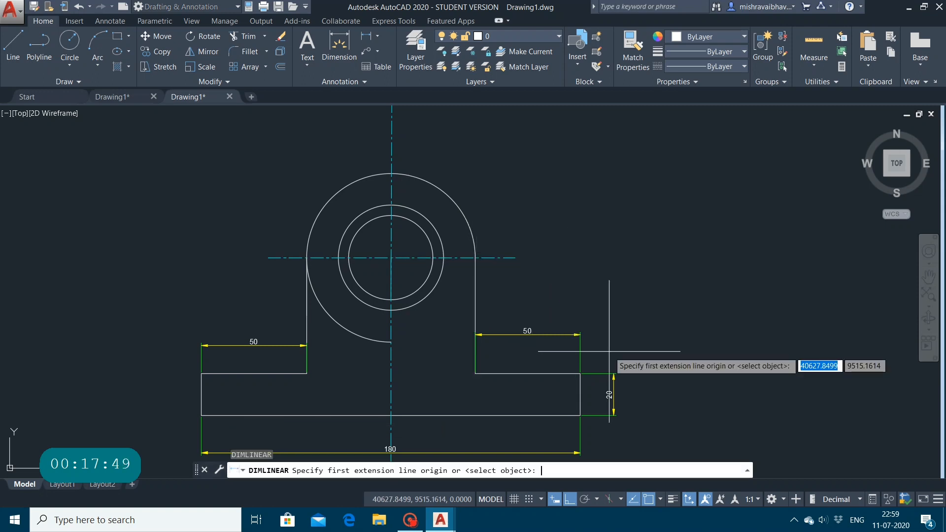
click(474, 258)
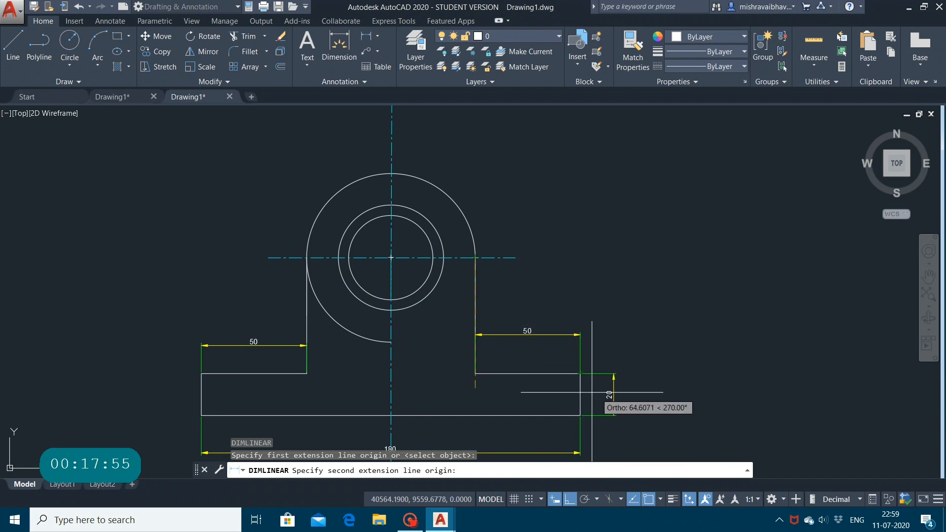
click(580, 374)
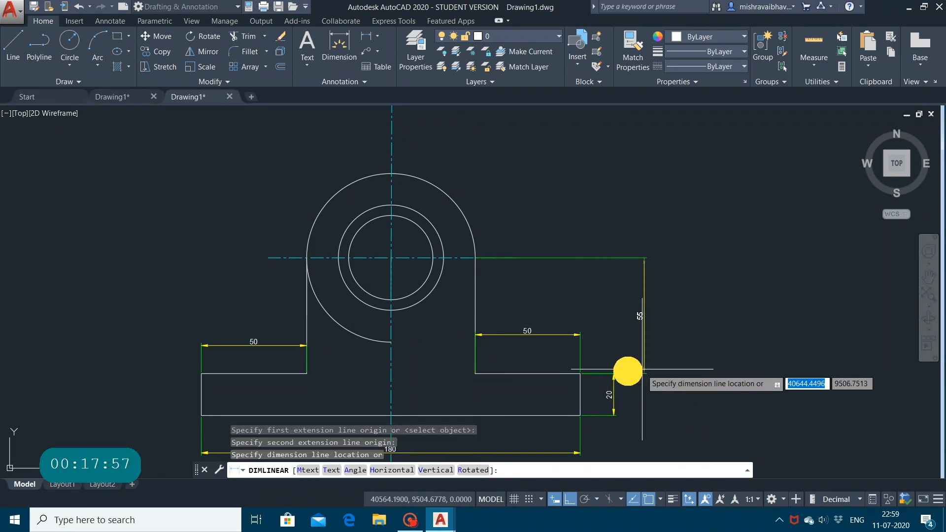
click(612, 376)
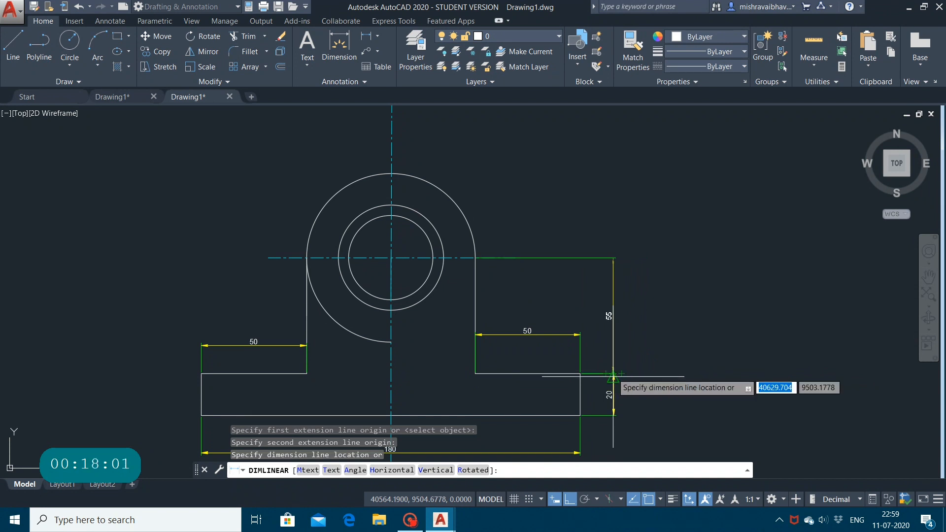
click(613, 376)
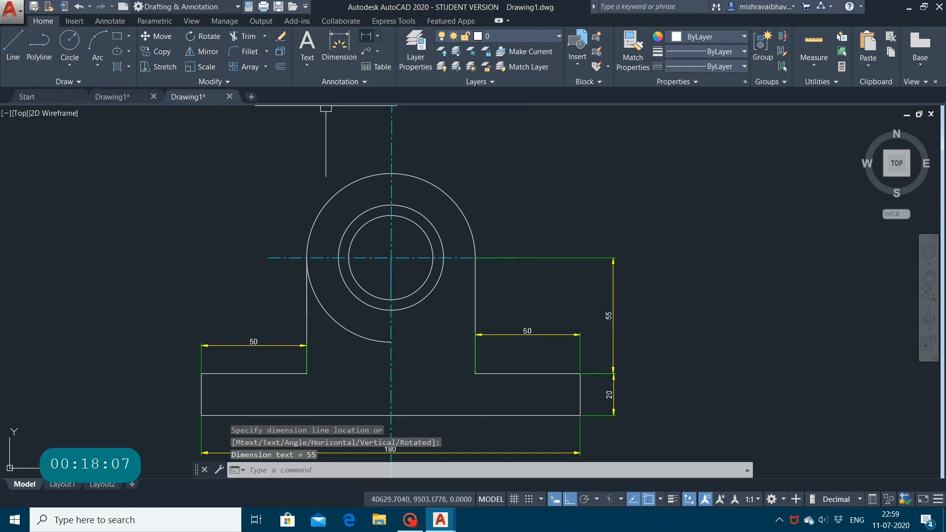
Step: Add a horizontal linear dimension across the upright between the outer arc's left and right ends, placed above the arc
click(377, 36)
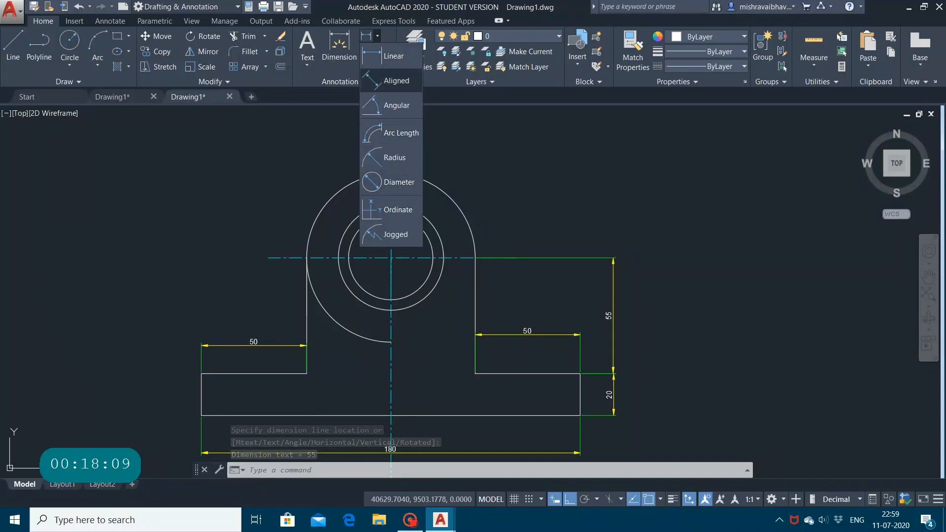
click(394, 56)
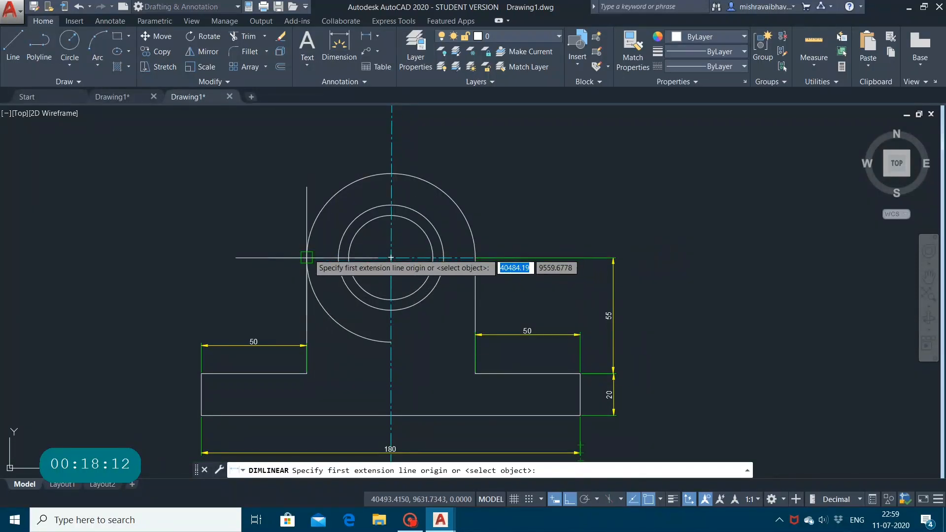
click(307, 257)
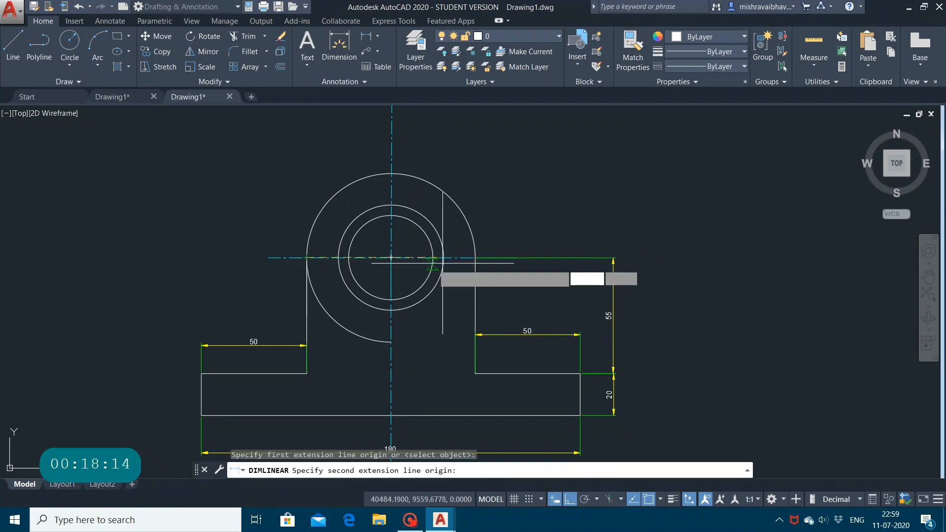
click(474, 257)
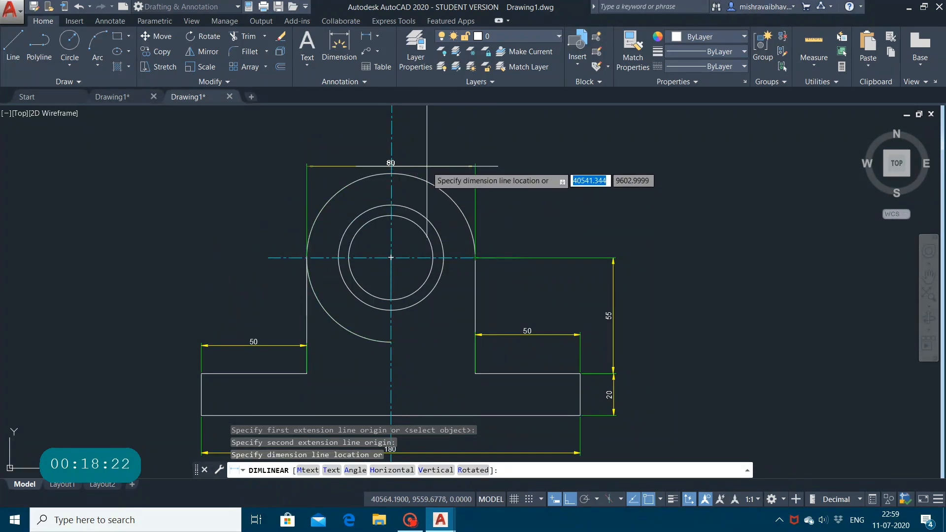
click(426, 163)
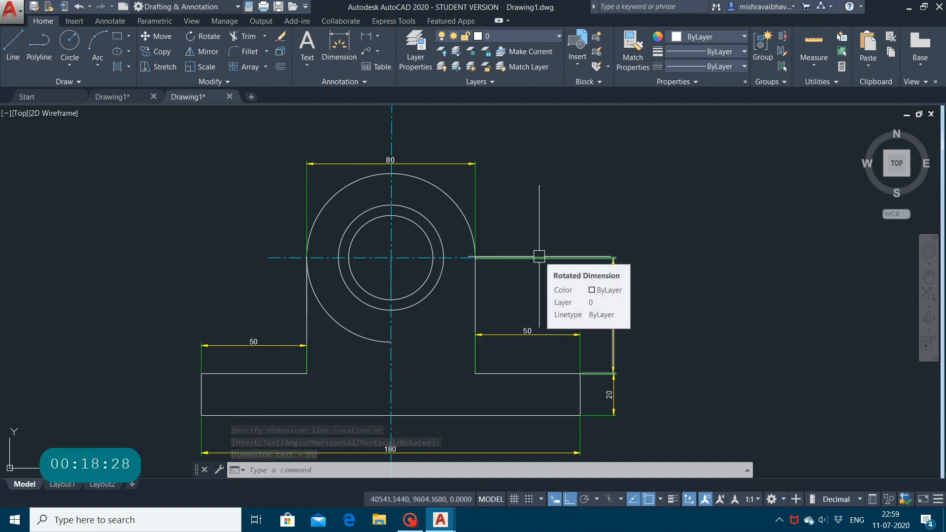
Step: Use the general Dimension command to add a vertical dimension from the circle centre to the arc's lower end, placed beyond the existing right-hand dimensions
click(350, 53)
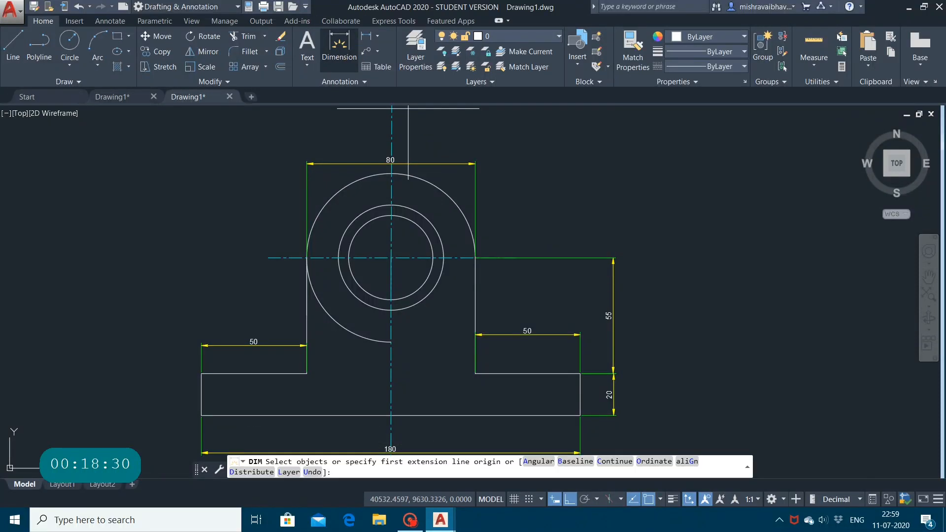
click(390, 257)
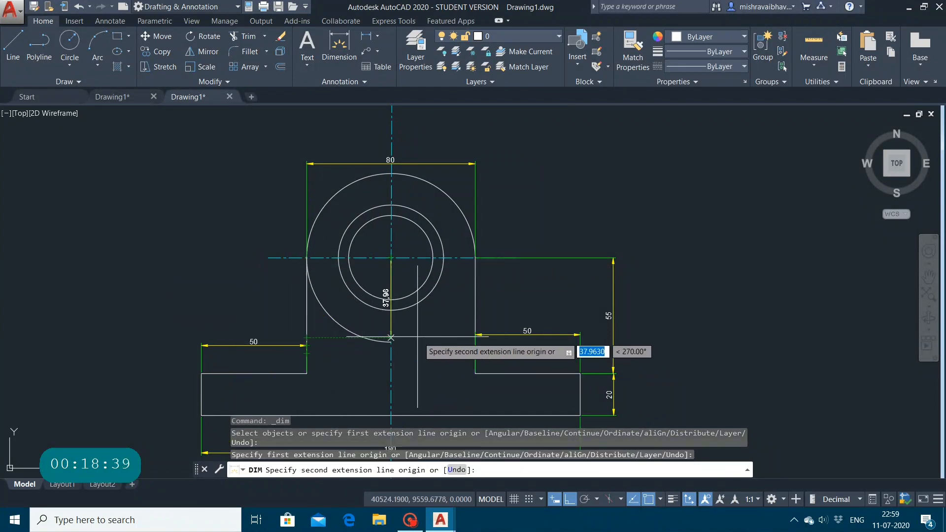
click(390, 345)
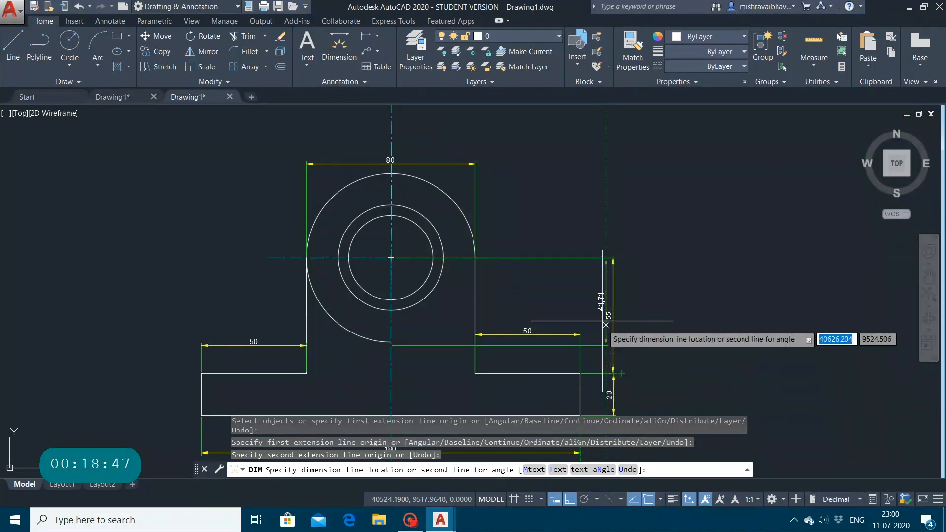
click(689, 243)
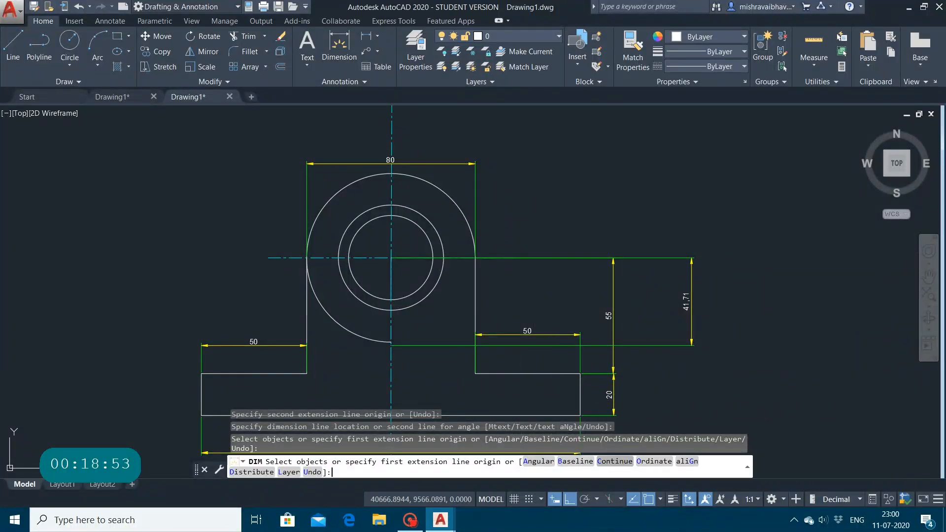
Step: Use the Continue option on the left ledge dimension, picking the arc's left end and a point about 118 units farther left, and break up the overlap
text(C)
key(Return)
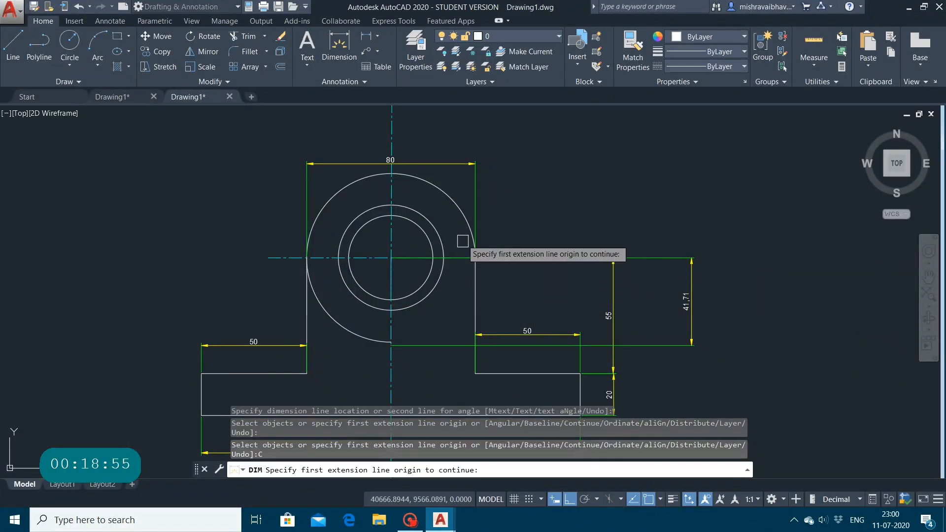
click(305, 375)
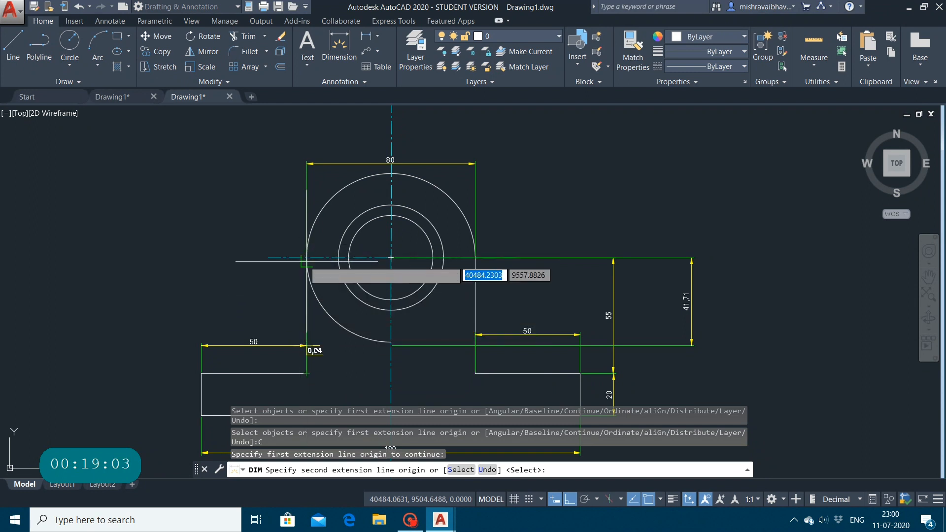
click(306, 257)
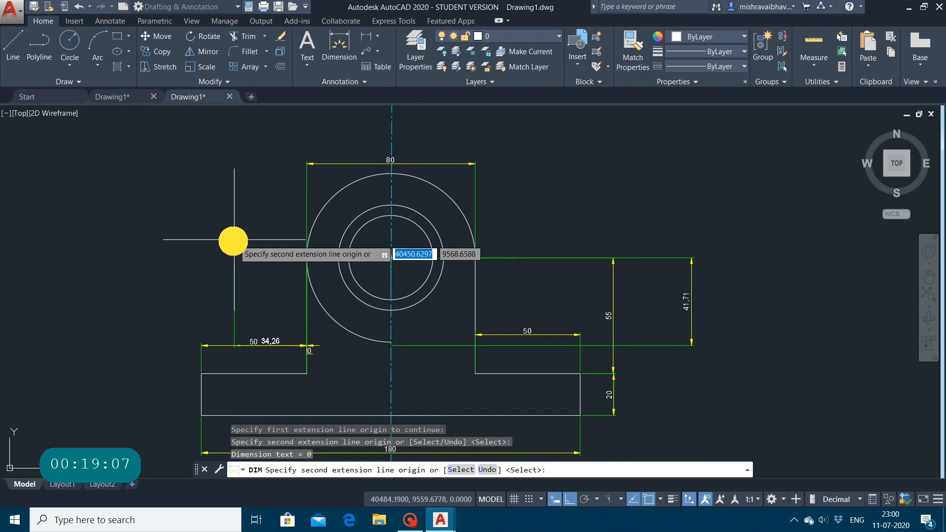
click(57, 273)
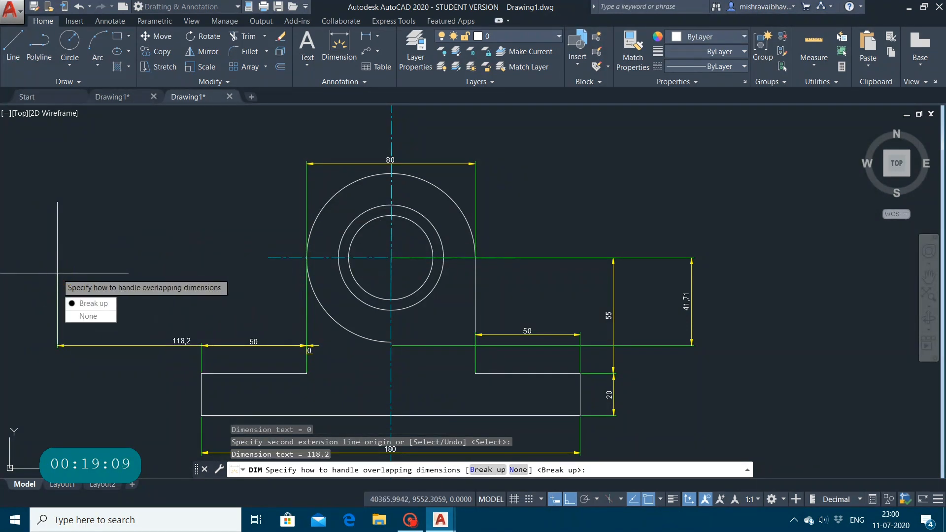
click(57, 273)
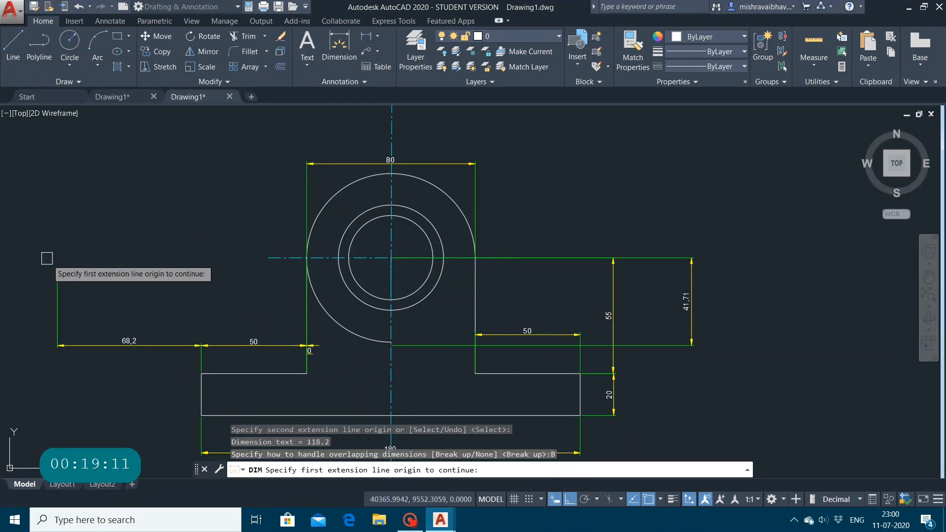
Step: Continue the left dimension chain about 26 units farther left from its outer end and finish the dimension command
click(56, 346)
click(2, 338)
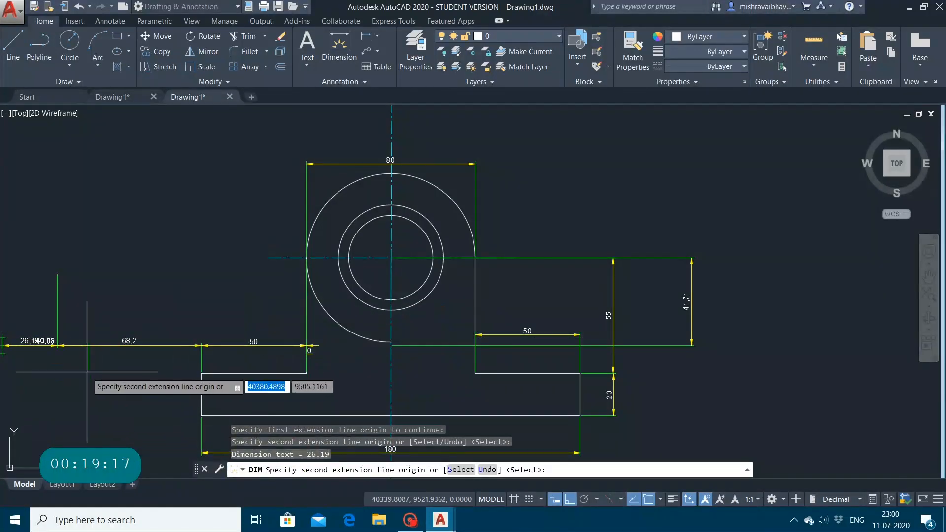
key(Escape)
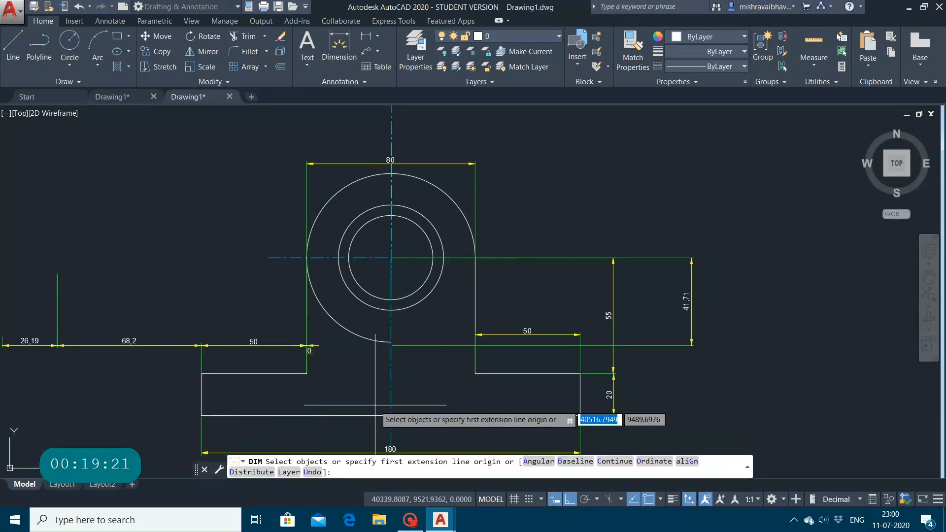
click(390, 416)
key(Escape)
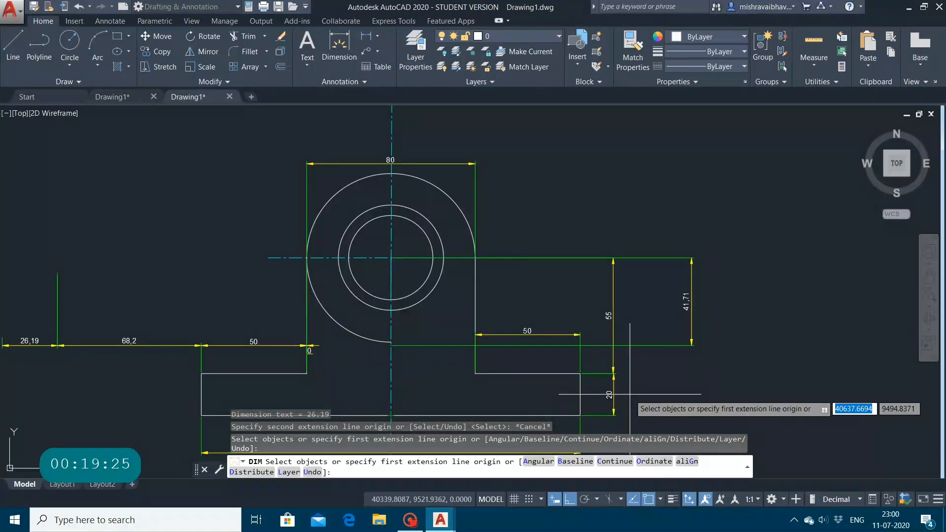
key(Escape)
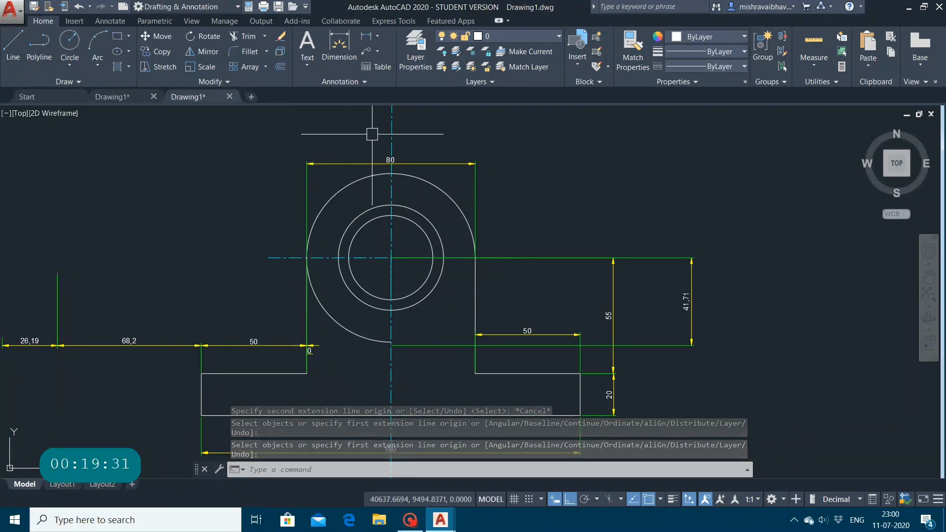
Step: Undo all the dimensions added to the front view, leaving only the bracket geometry and centre lines
key(ctrl+z)
key(ctrl+z)
key(ctrl+z)
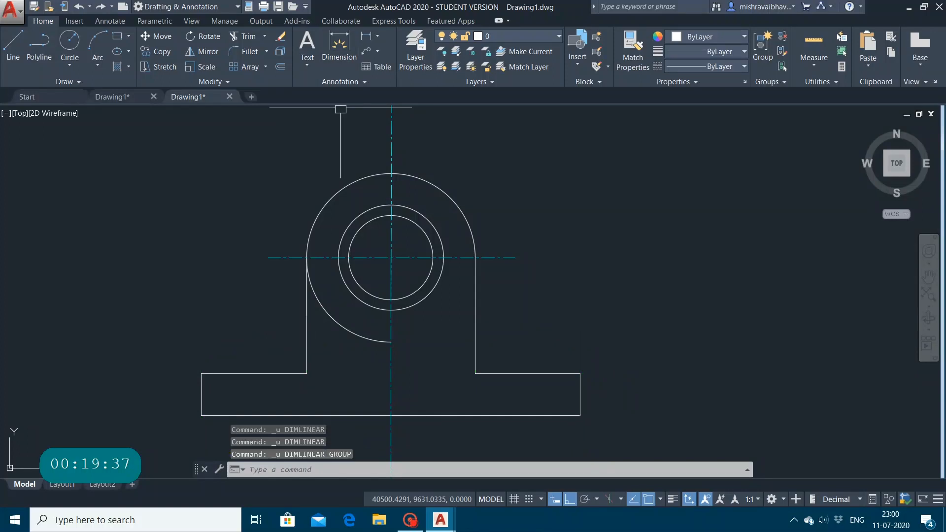
Step: Add a horizontal linear dimension from the circle centre to the outer arc's right end, placed level with the base's upper edge
click(373, 36)
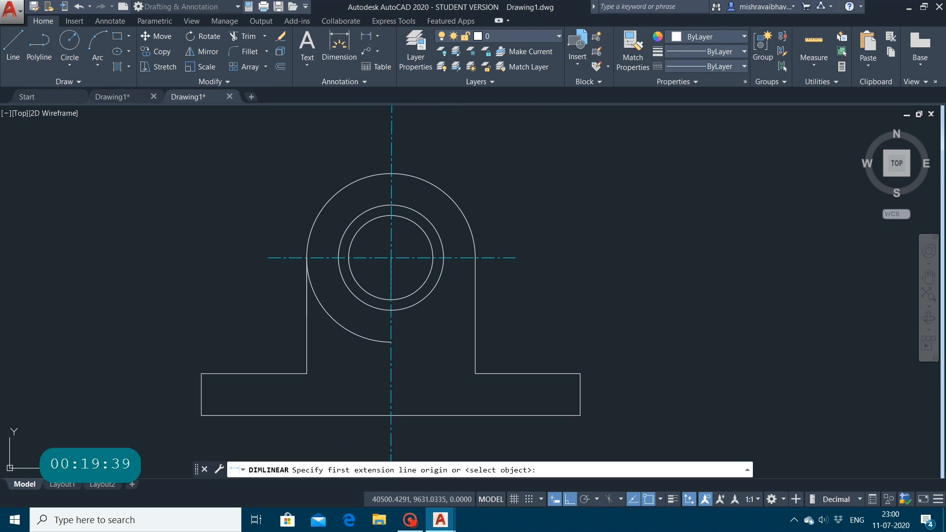
click(365, 36)
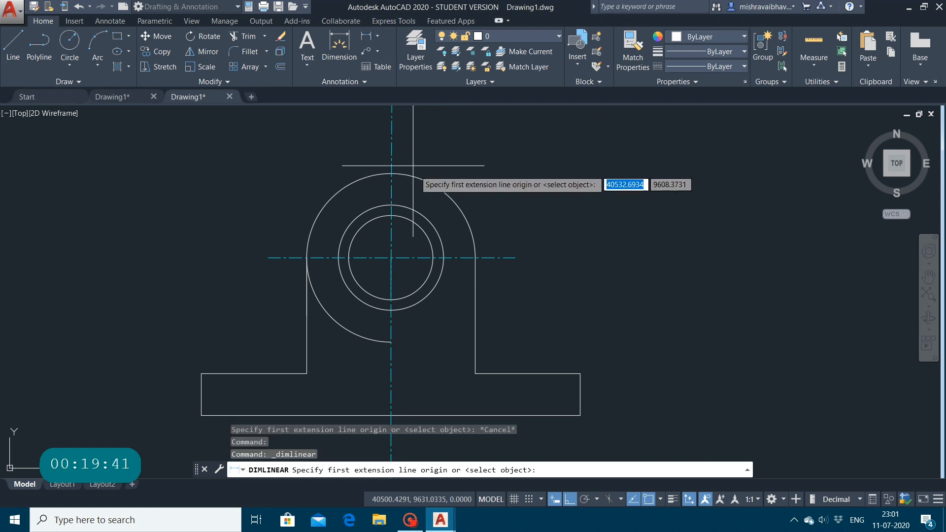
click(391, 257)
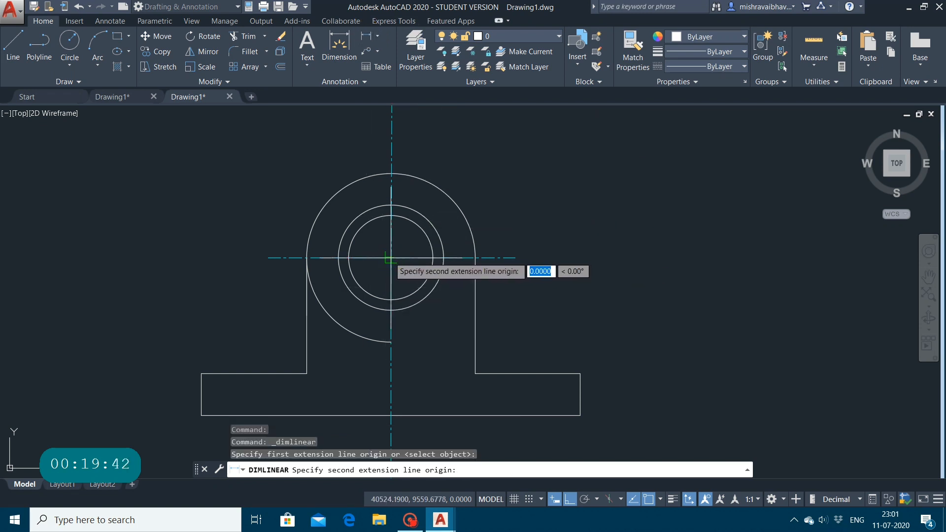
click(475, 257)
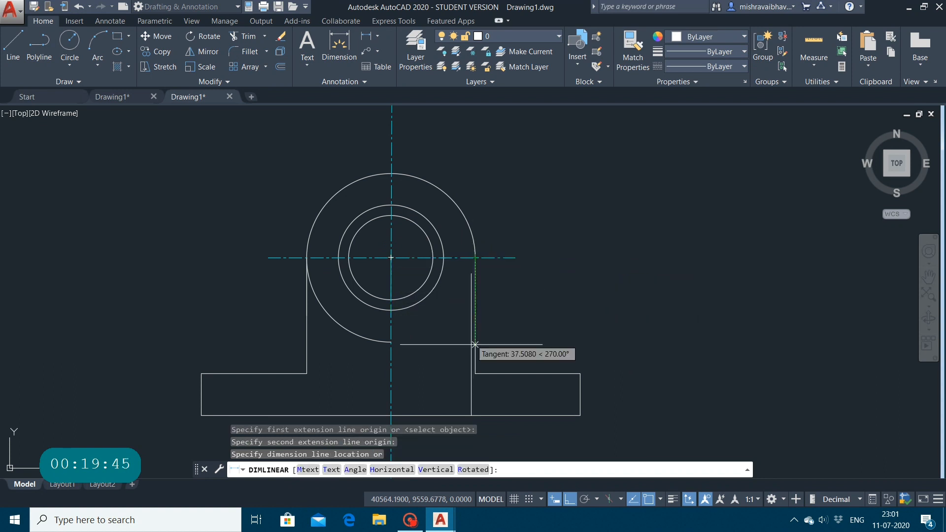
click(474, 376)
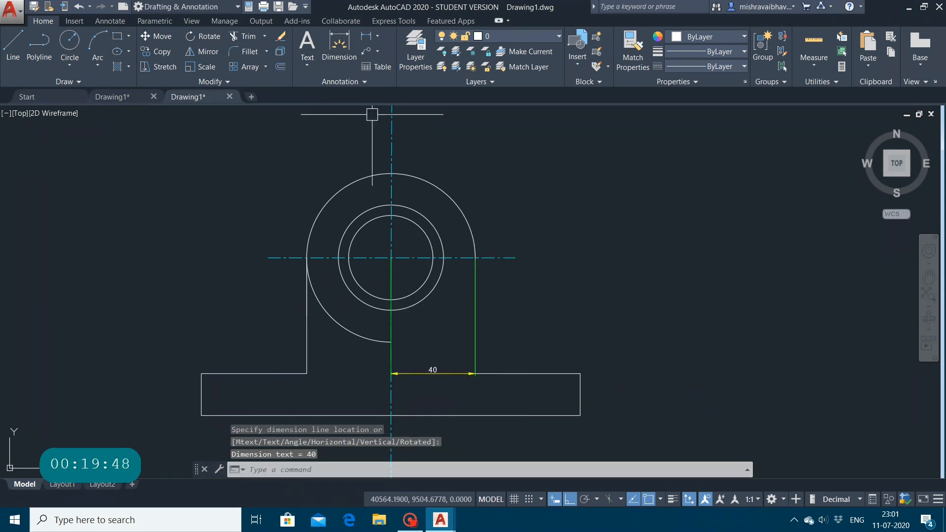
click(339, 44)
click(439, 458)
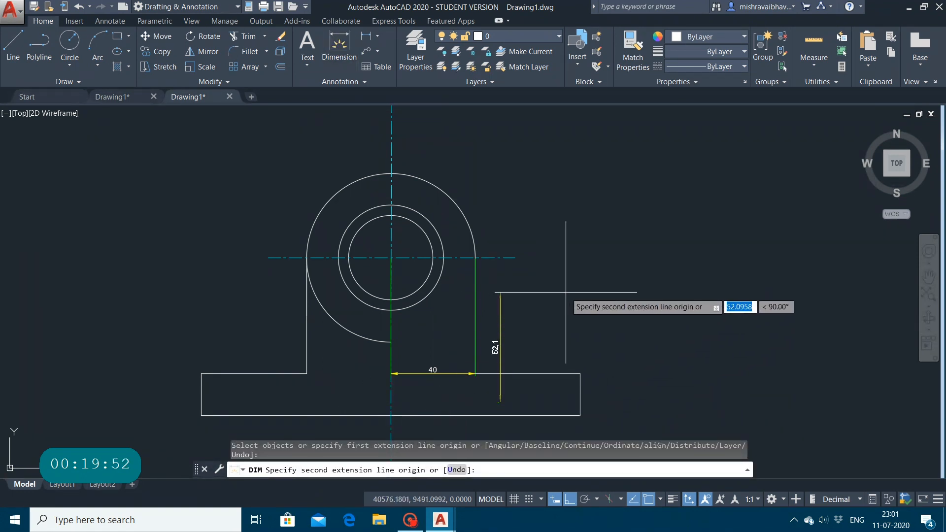
key(Escape)
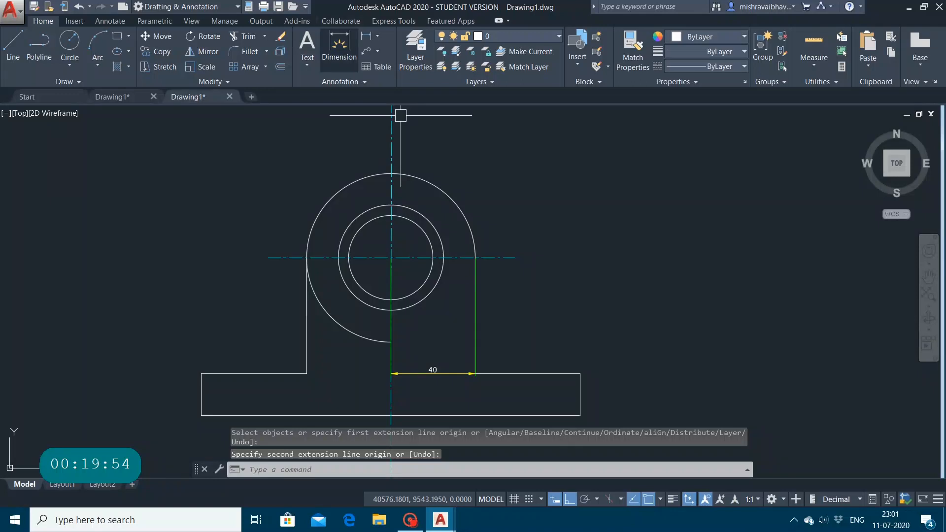
Step: Use the general Dimension command's Continue option to extend the horizontal dimension from its right end to the base's upper-right corner
click(349, 38)
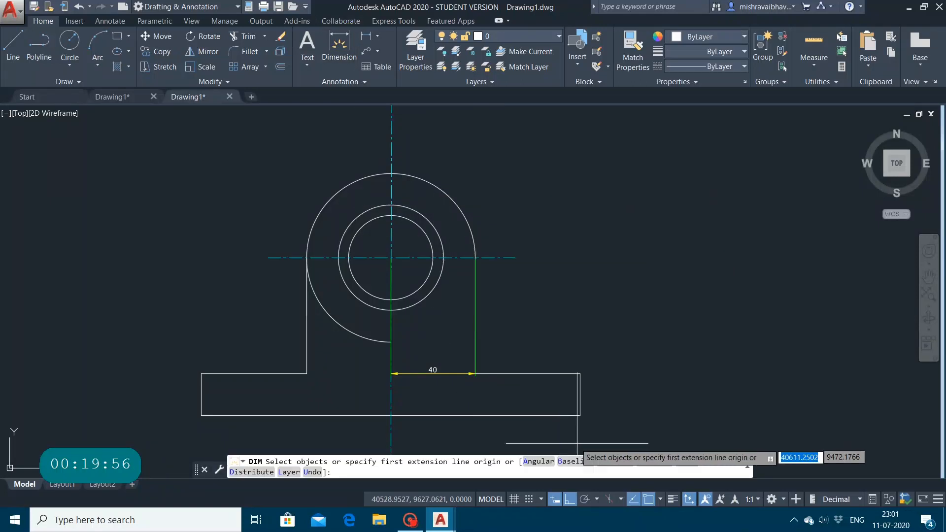
click(613, 462)
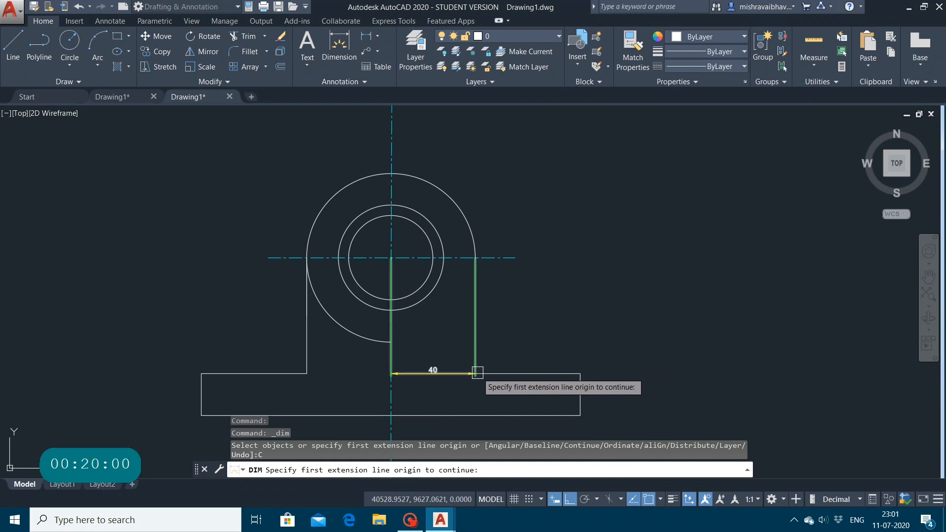
click(475, 374)
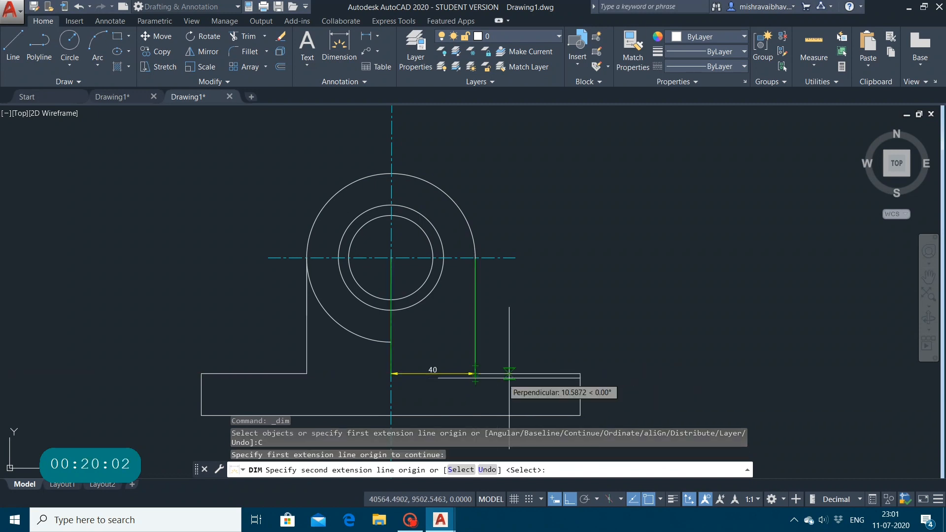
click(580, 374)
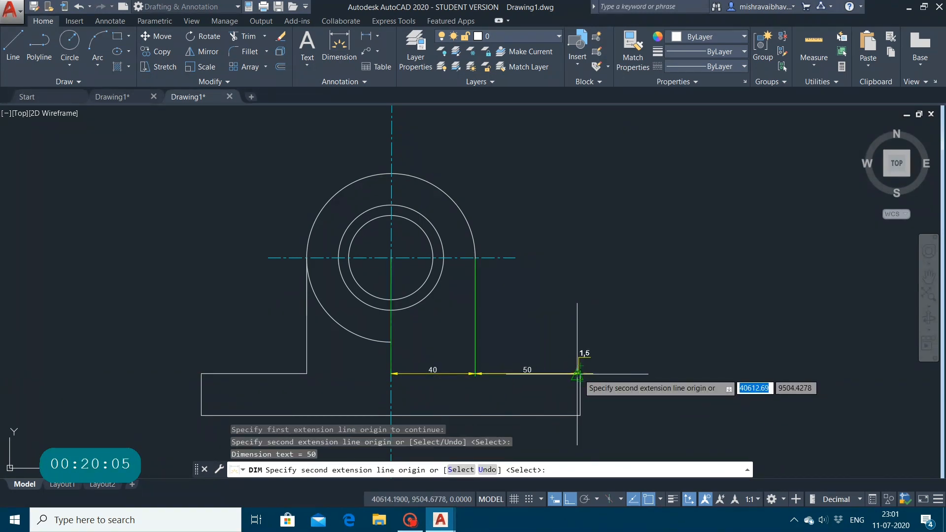
Step: Continue the chain about 46 units right of the base, back to its upper-left corner with overlap handling None, and about 35 units farther left
click(676, 373)
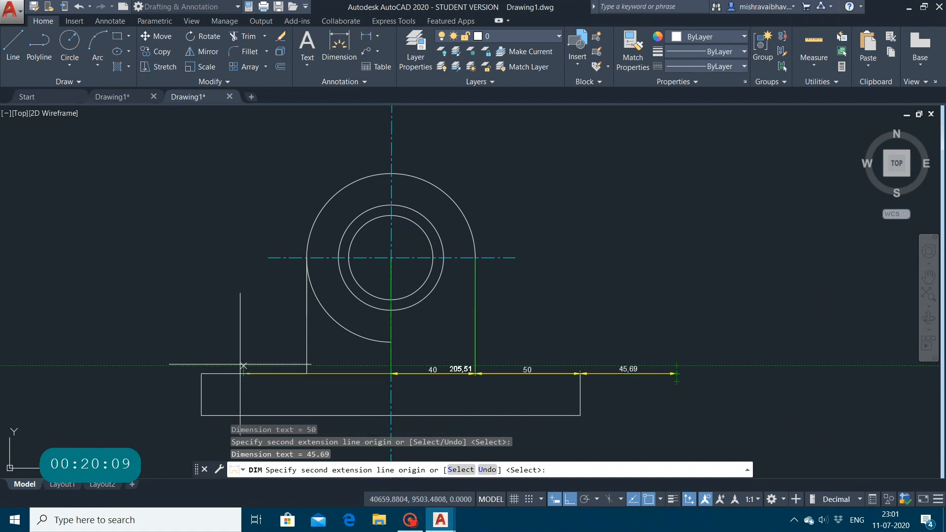
click(203, 373)
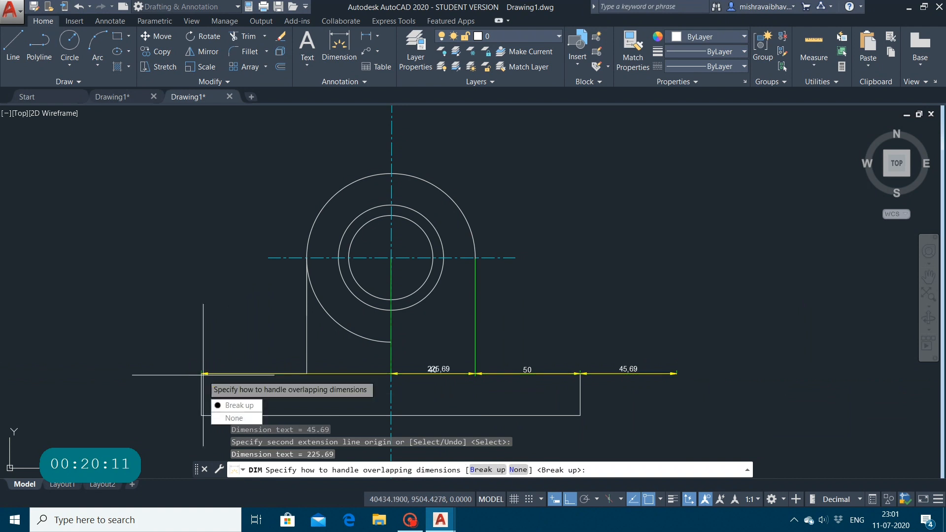
key(Return)
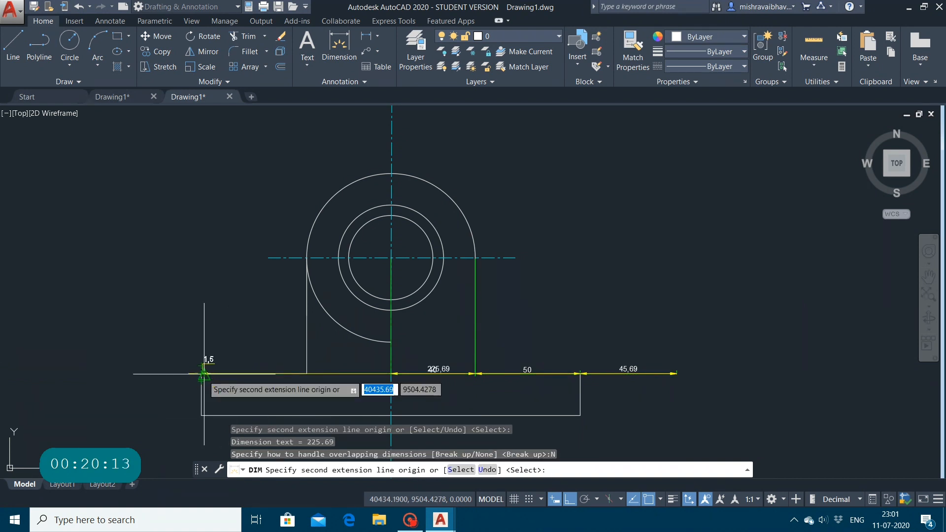
click(129, 373)
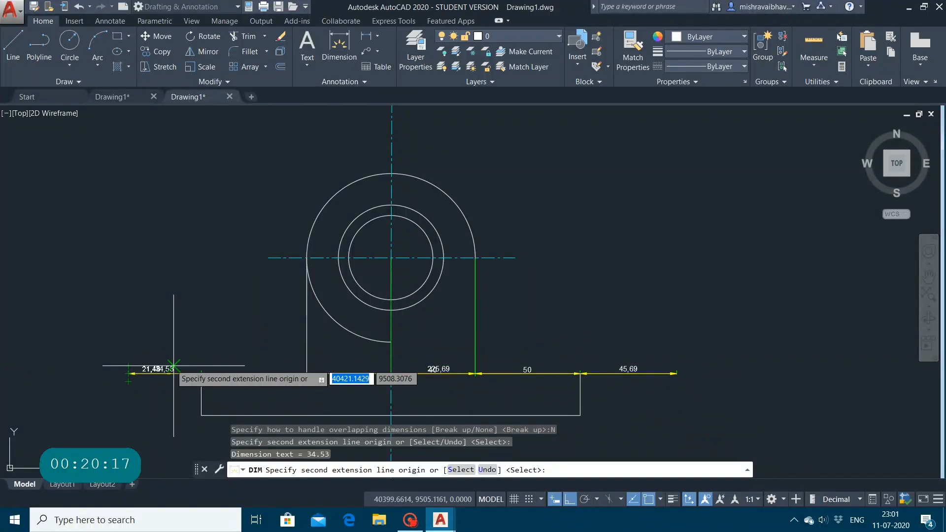
Step: Undo the last three continued dimensions, back to the one ending at the base's upper-right corner
key(Escape)
key(ctrl+z)
key(ctrl+z)
key(ctrl+z)
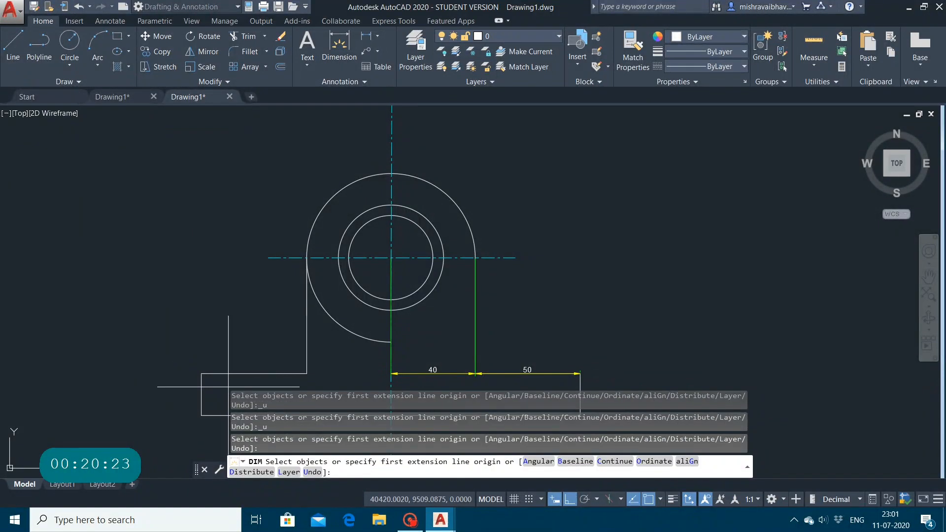
Step: Continue the dimension chain from the centre line to the left upright's lower end and on to the base's upper-left corner, and finish the command
click(616, 462)
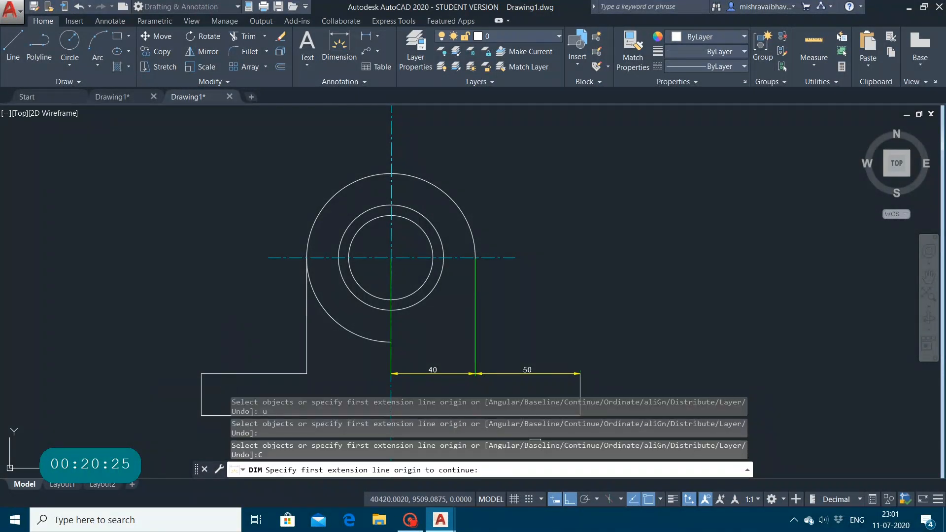
click(203, 376)
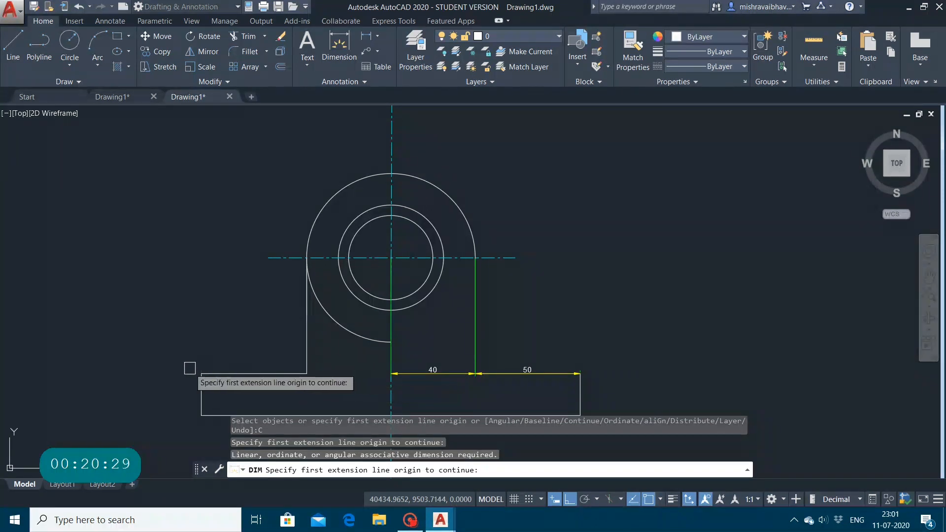
click(199, 374)
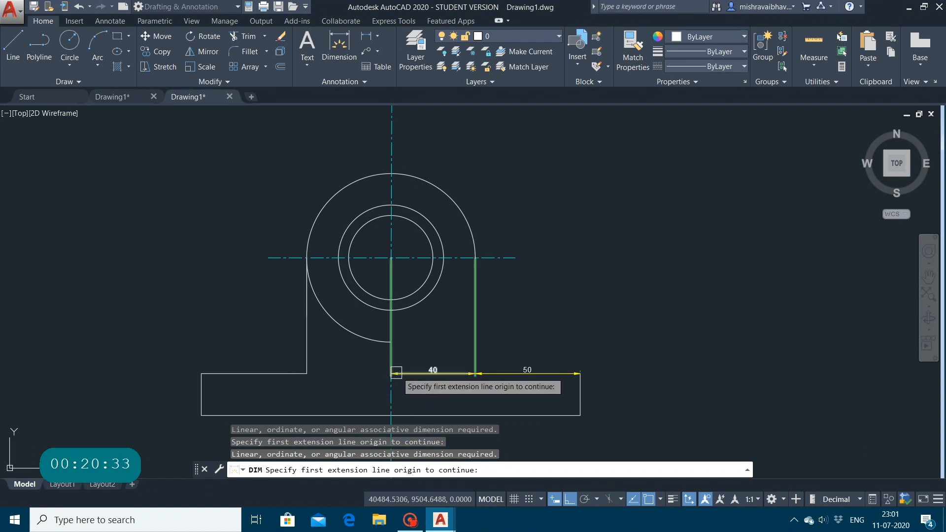
click(392, 373)
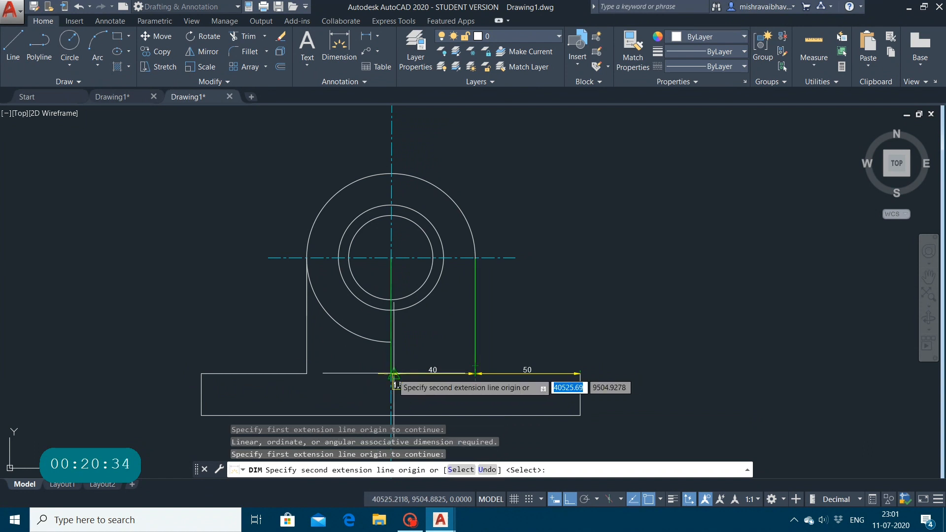
click(306, 374)
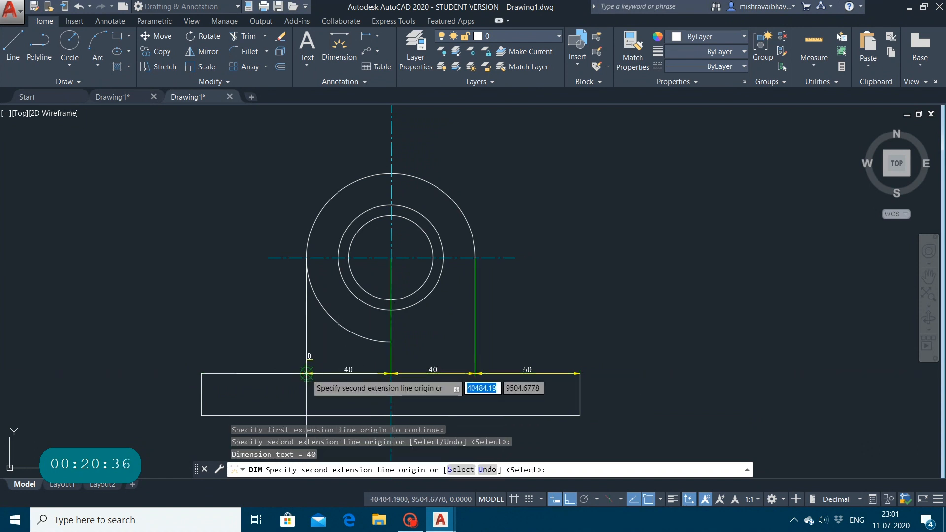
click(201, 373)
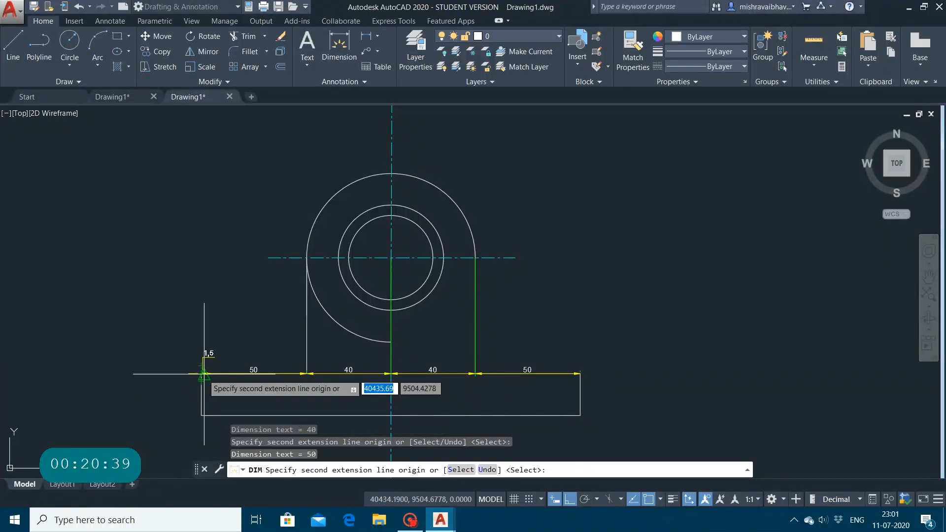
key(Escape)
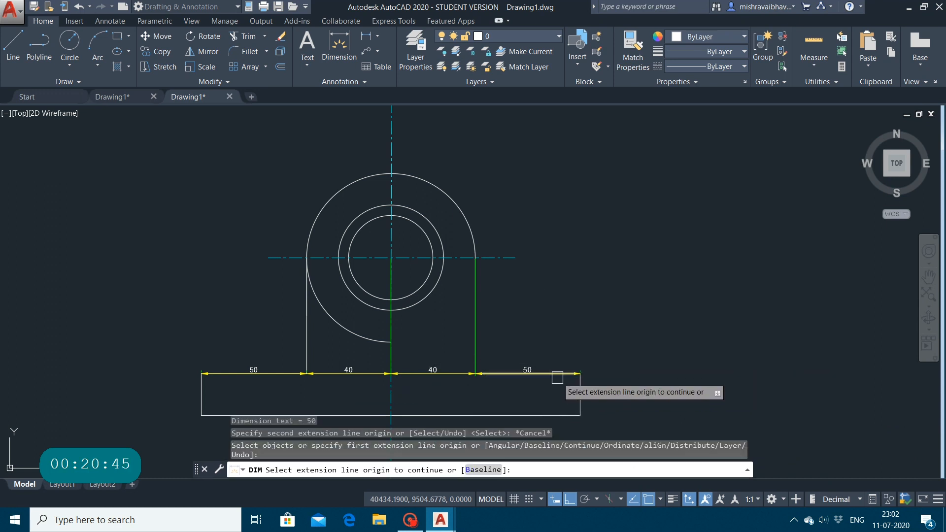
key(Escape)
key(Escape)
key(Escape)
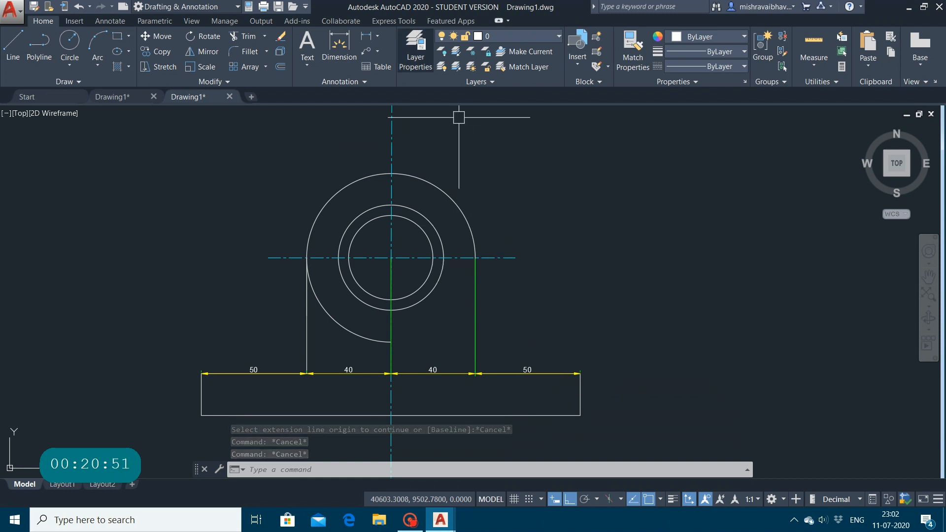
Step: Review the available table, multileader, dimension and text styles without changing the current ones
click(361, 77)
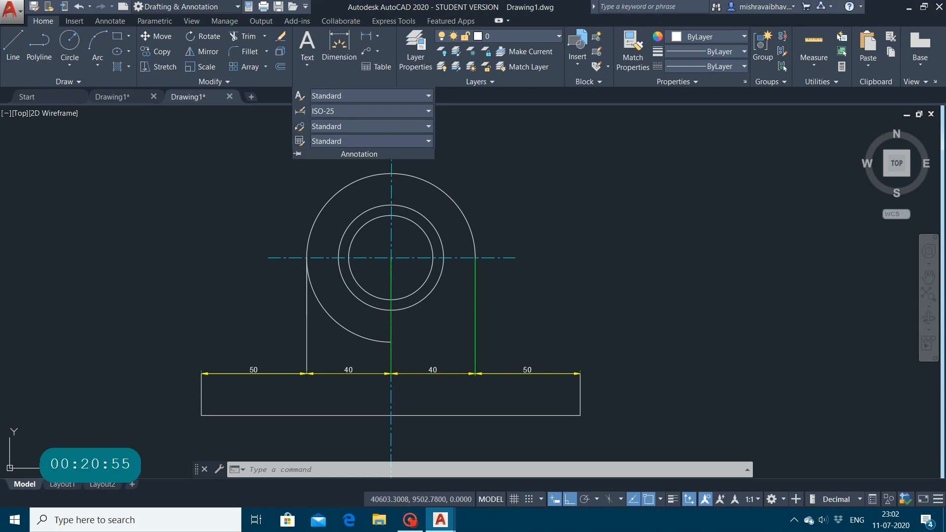
click(427, 141)
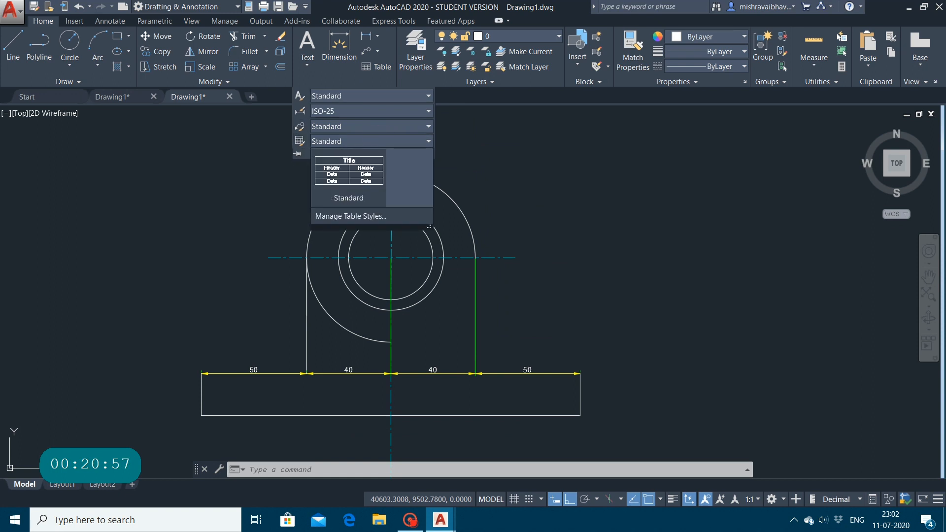
click(356, 122)
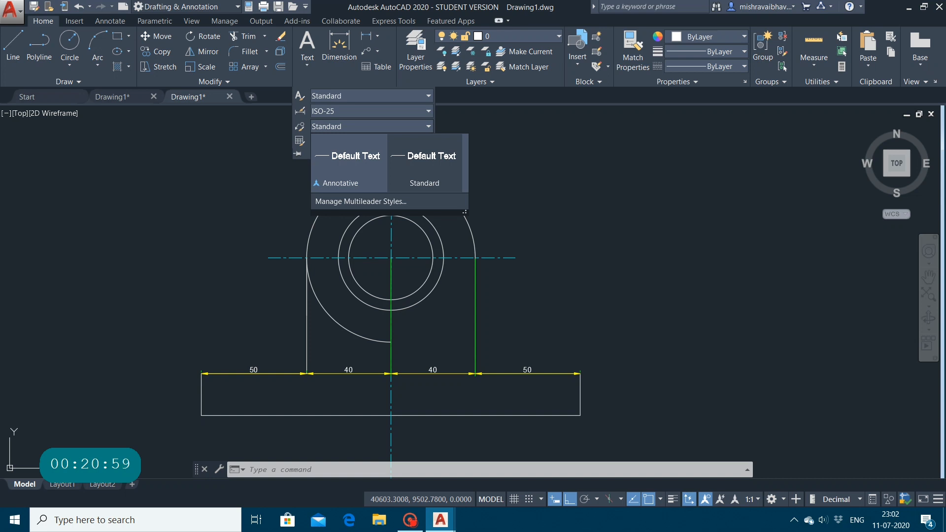
click(375, 110)
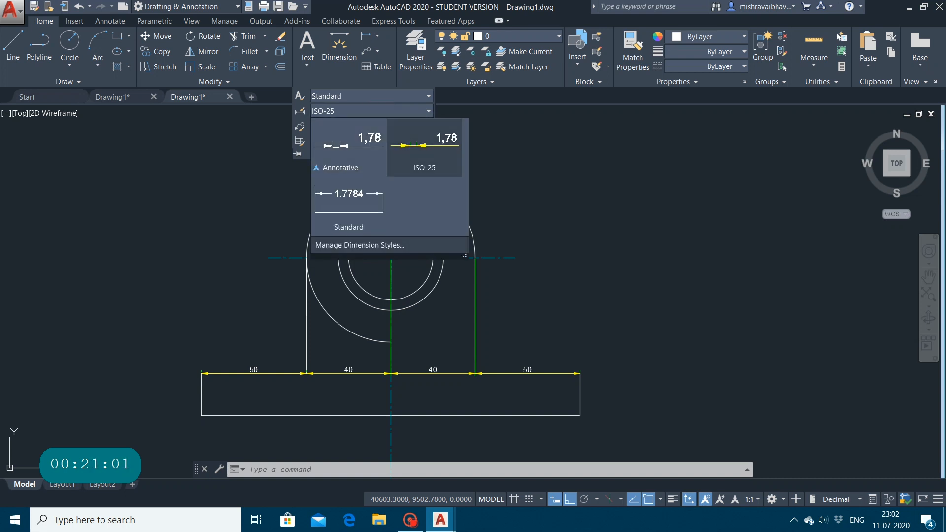
click(366, 96)
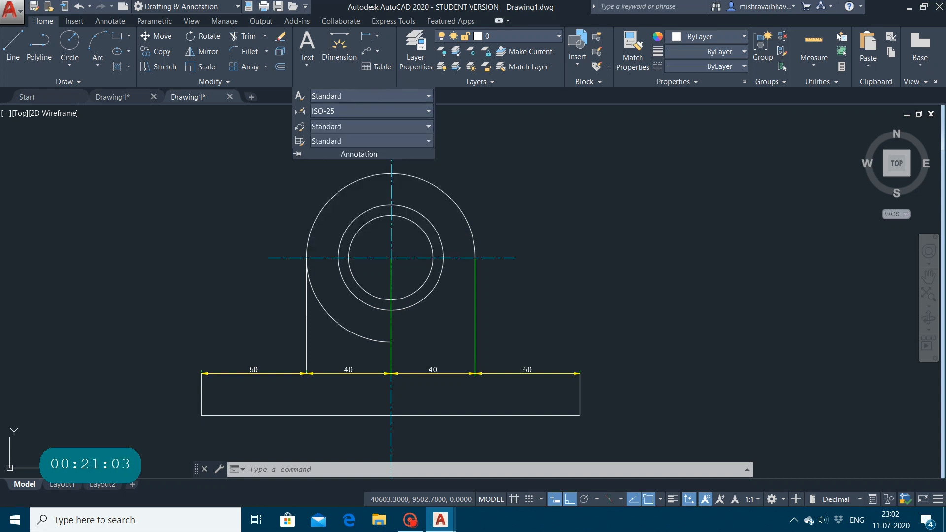
click(191, 193)
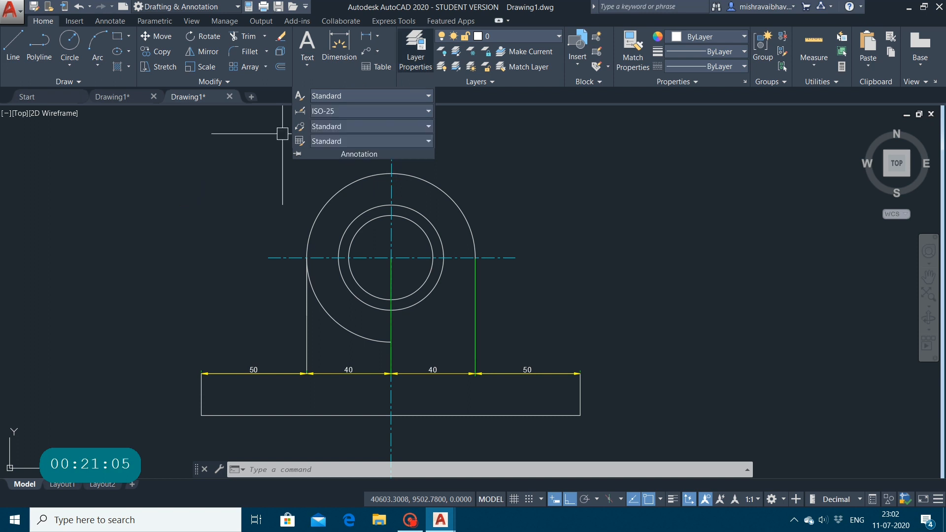
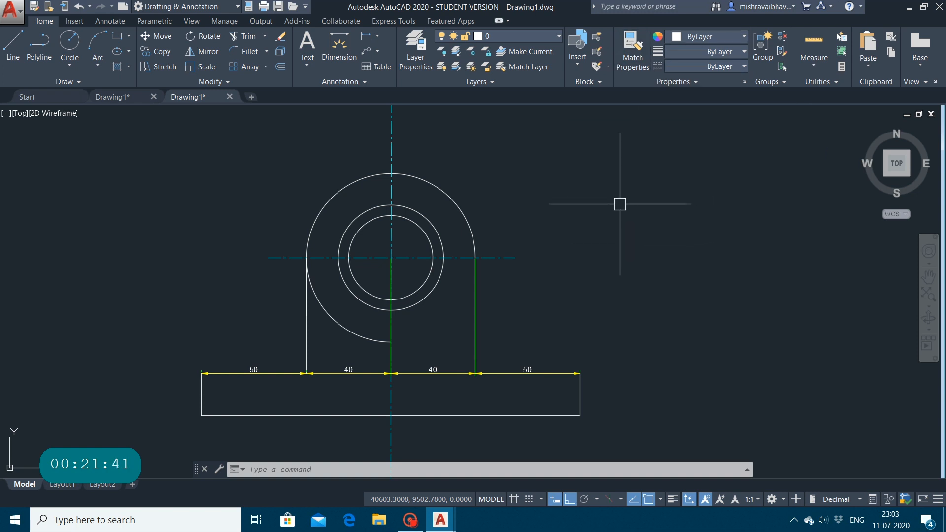
Step: Apply the properties of the small part's red horizontal centre line to the neighbouring bracket's large-hole horizontal centre line with Match Properties
scroll(472, 170, down, 8)
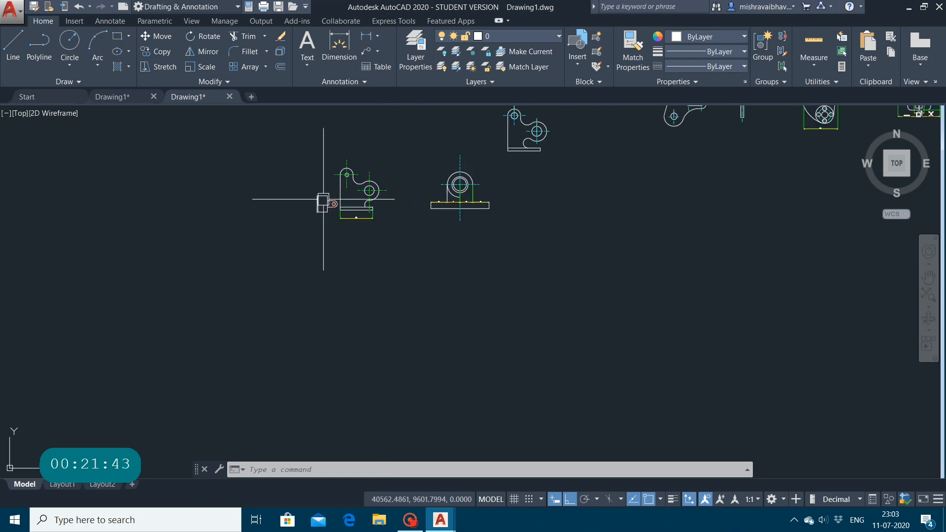
click(928, 277)
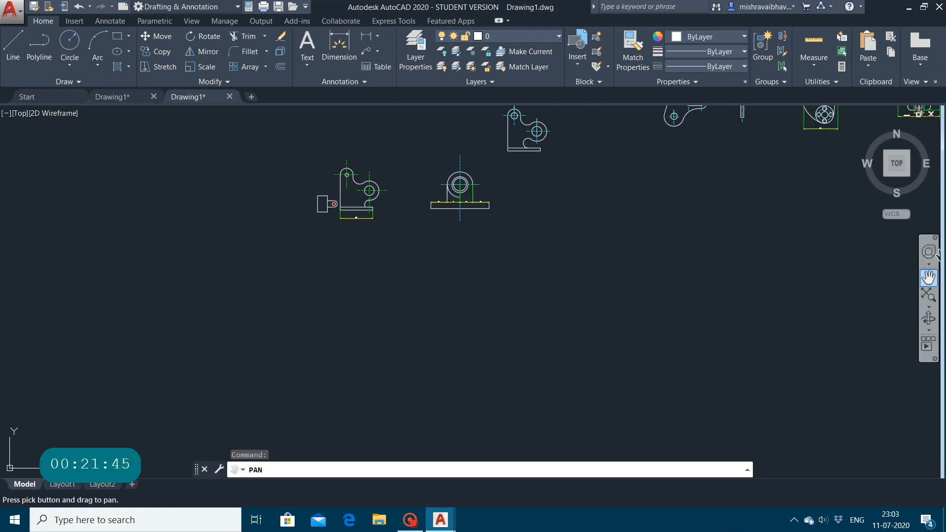
mouse_move(332, 197)
mouse_down()
mouse_move(380, 312)
mouse_move(418, 313)
mouse_move(220, 249)
mouse_move(51, 213)
mouse_up()
scroll(380, 310, up, 10)
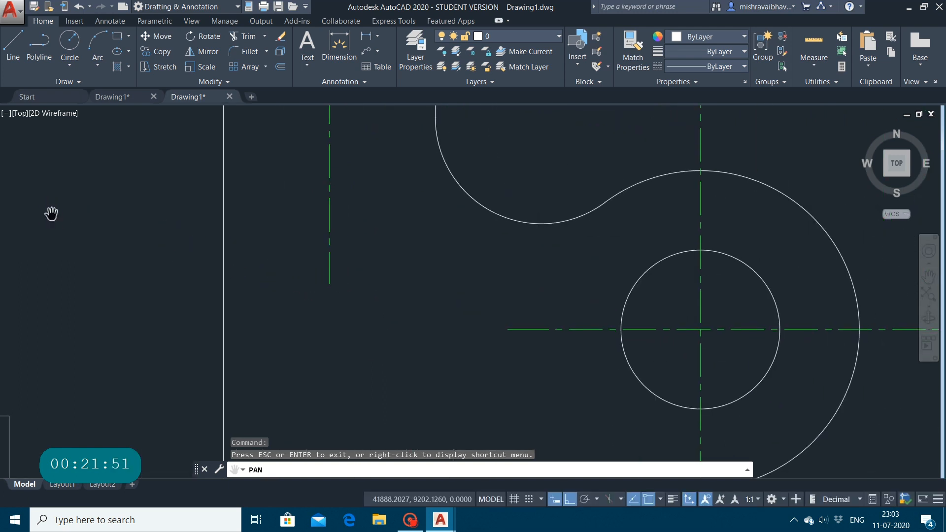
scroll(199, 222, up, 5)
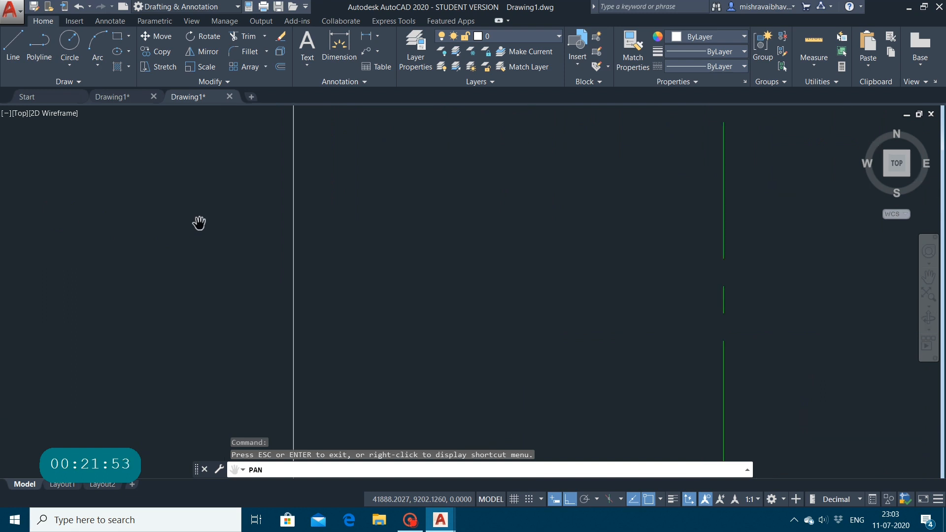
scroll(199, 222, down, 4)
scroll(199, 223, down, 3)
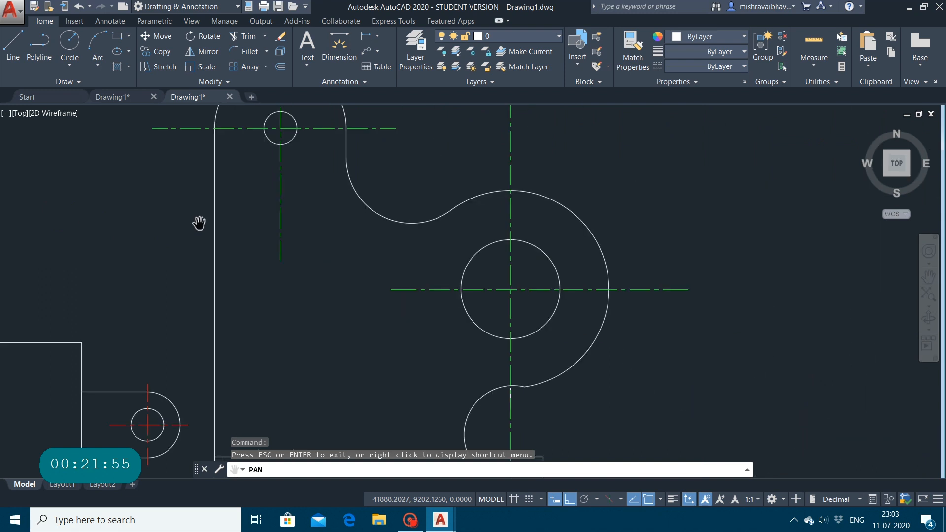
mouse_move(243, 243)
mouse_down()
mouse_move(370, 235)
mouse_move(377, 190)
mouse_up()
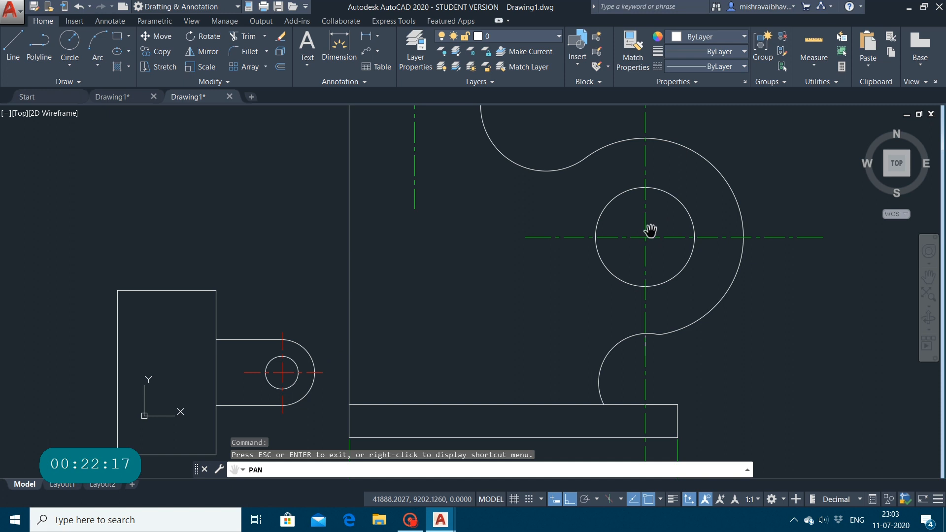
key(Escape)
key(Escape)
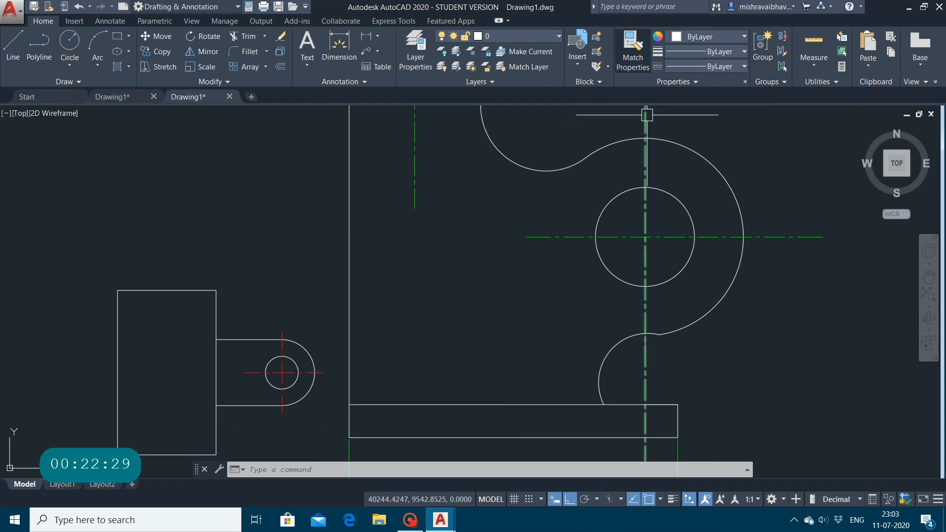
click(633, 52)
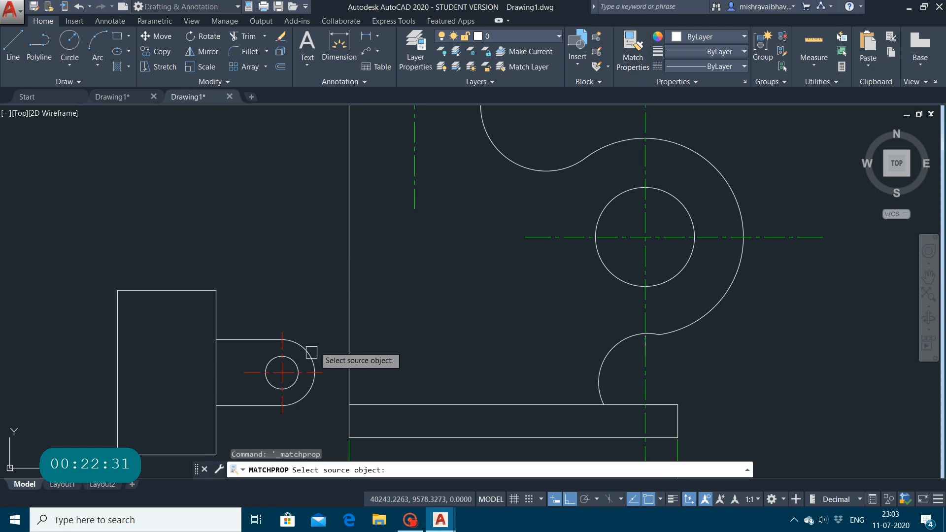
click(291, 373)
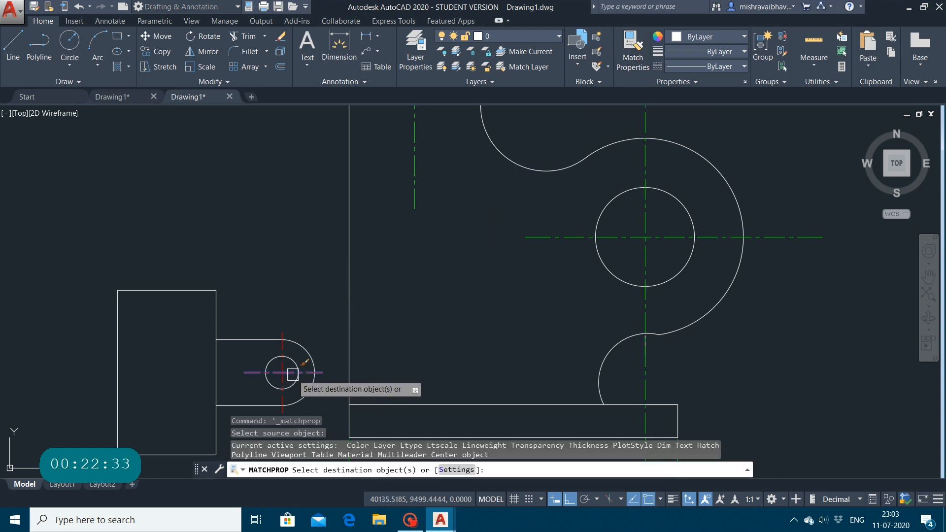
click(610, 234)
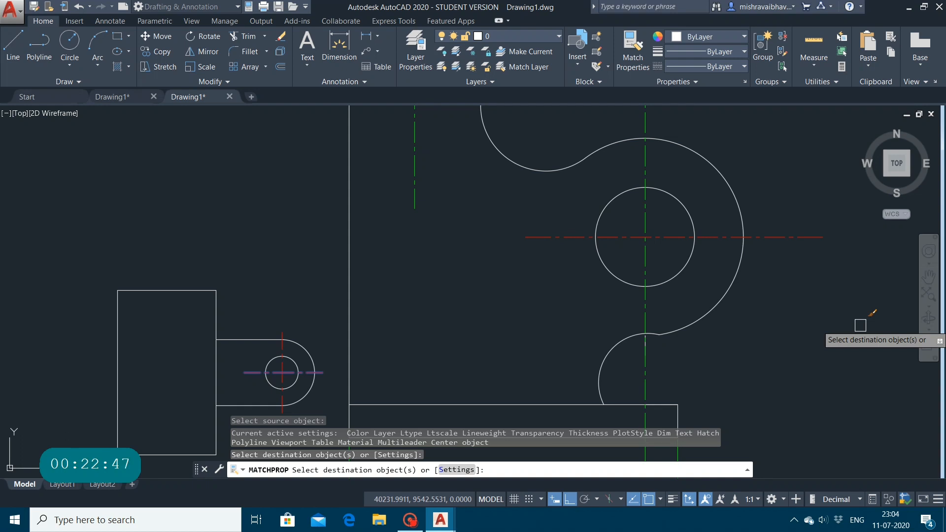
key(Escape)
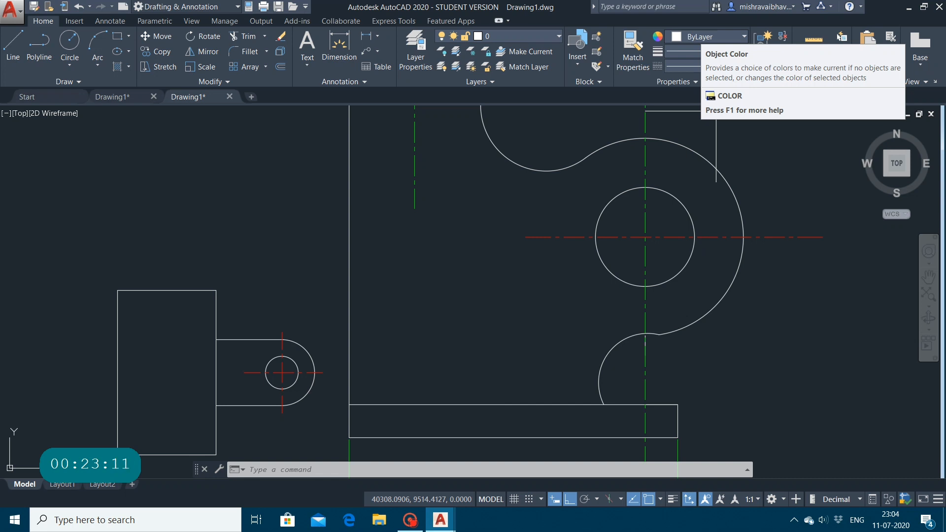
Step: Set the current object colour to Yellow and draw a horizontal line in the empty area above the small rectangular part
click(701, 36)
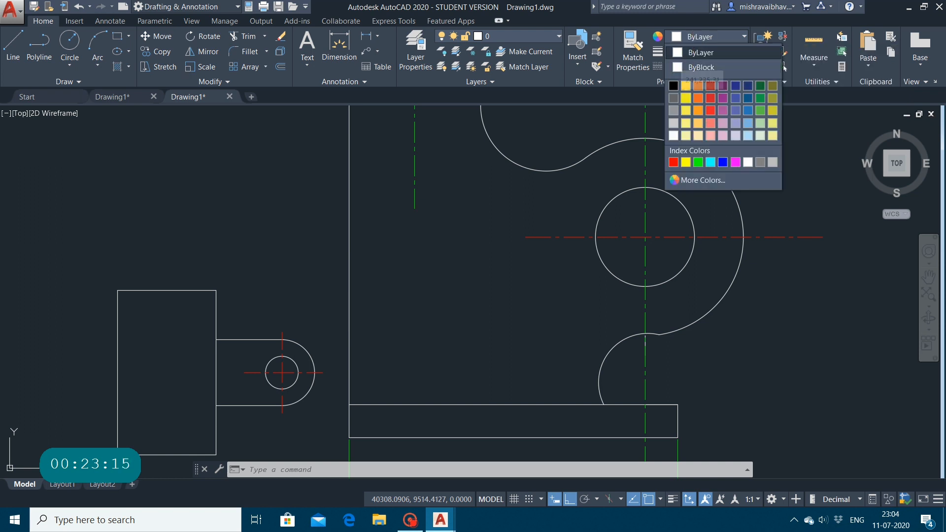
click(686, 161)
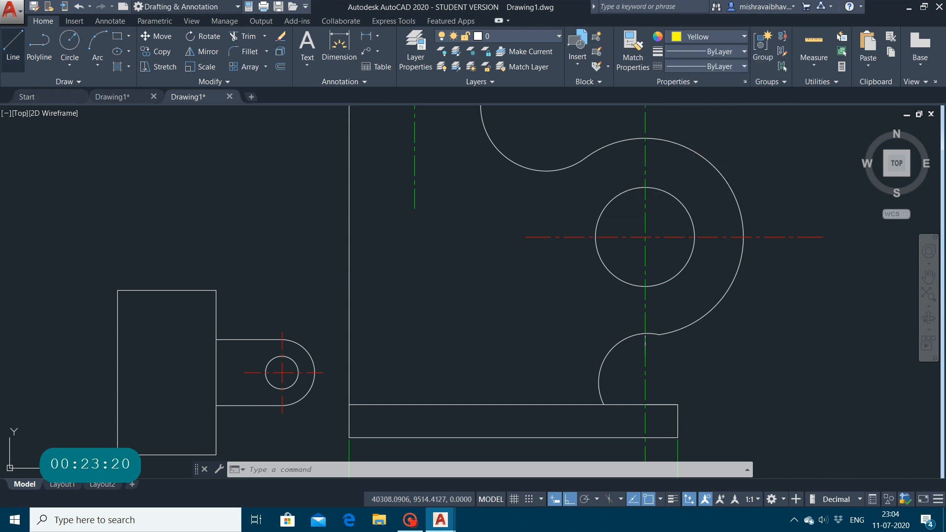
click(13, 50)
click(31, 159)
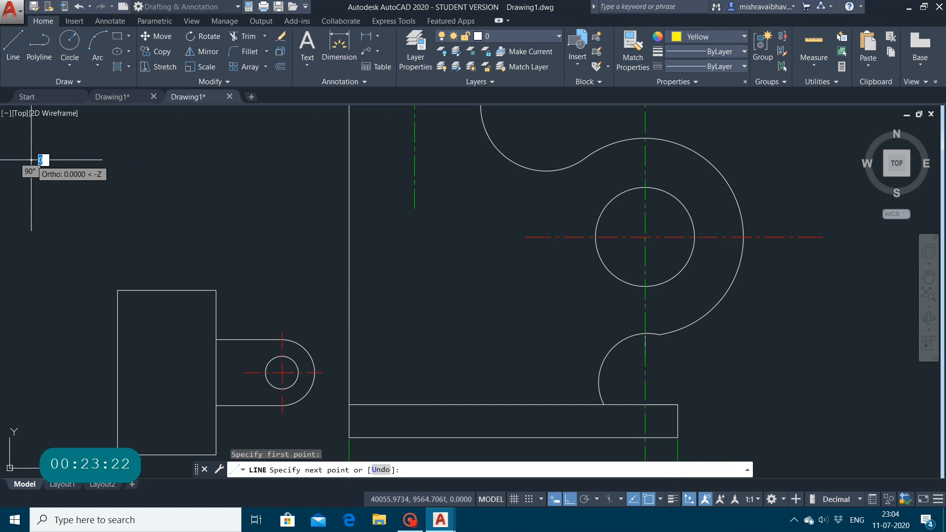
click(281, 194)
key(Escape)
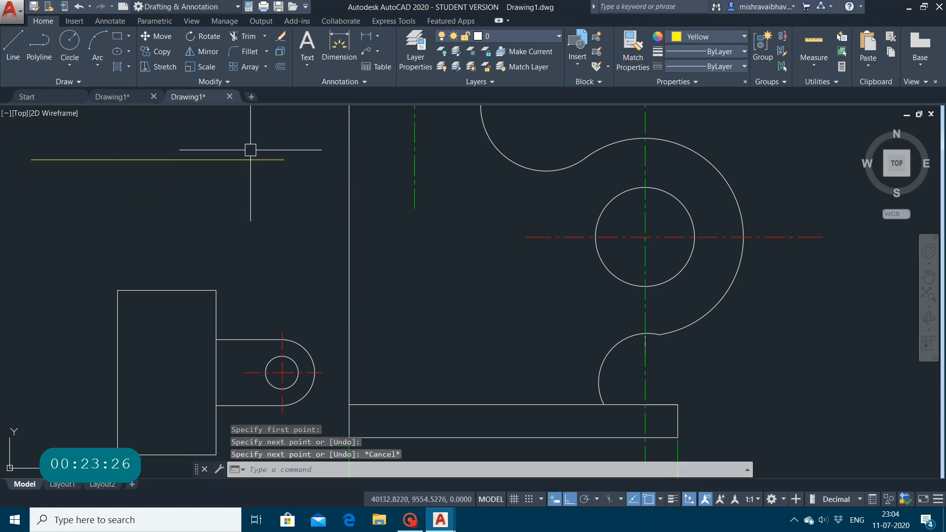
Step: Erase the yellow line and set the current object colour back to ByLayer
click(237, 158)
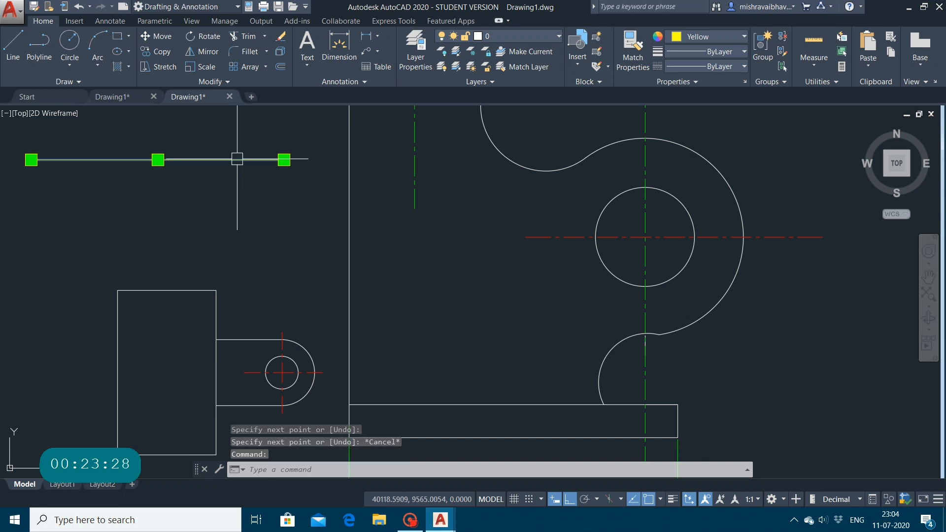
key(Delete)
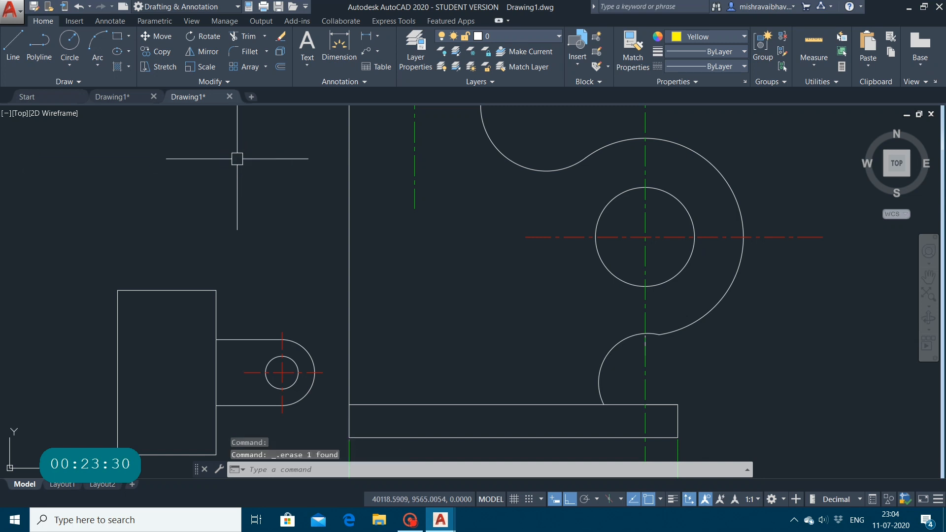
click(709, 37)
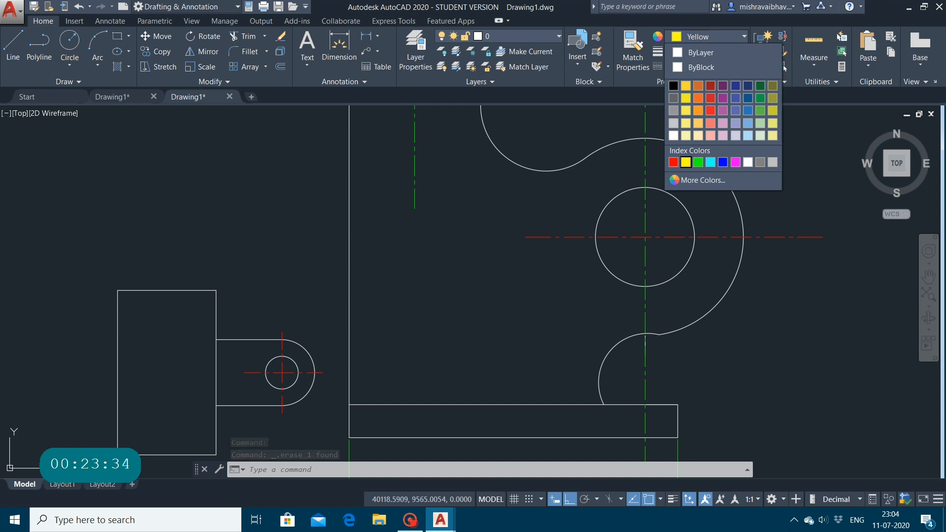
click(700, 53)
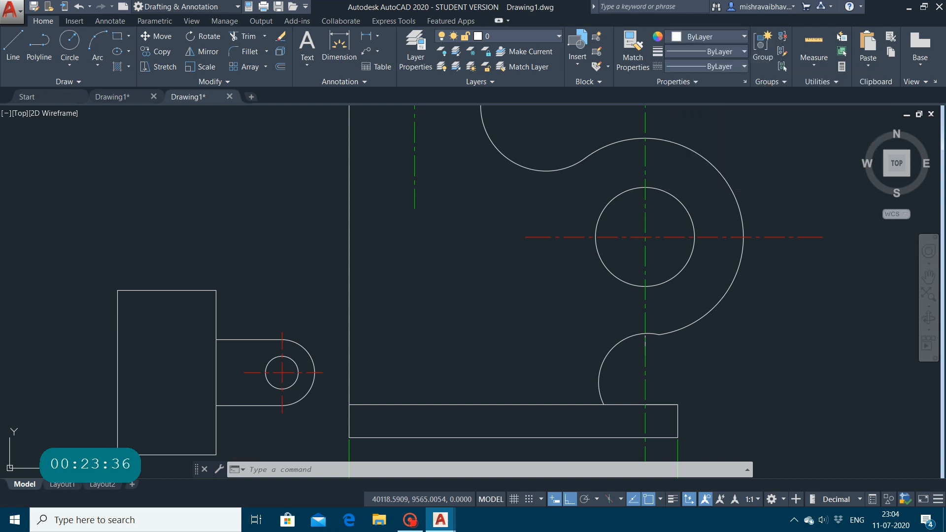
Step: Set the current lineweight to 1.00 mm and draw a horizontal line about 72 units long above the small rectangular part
click(702, 53)
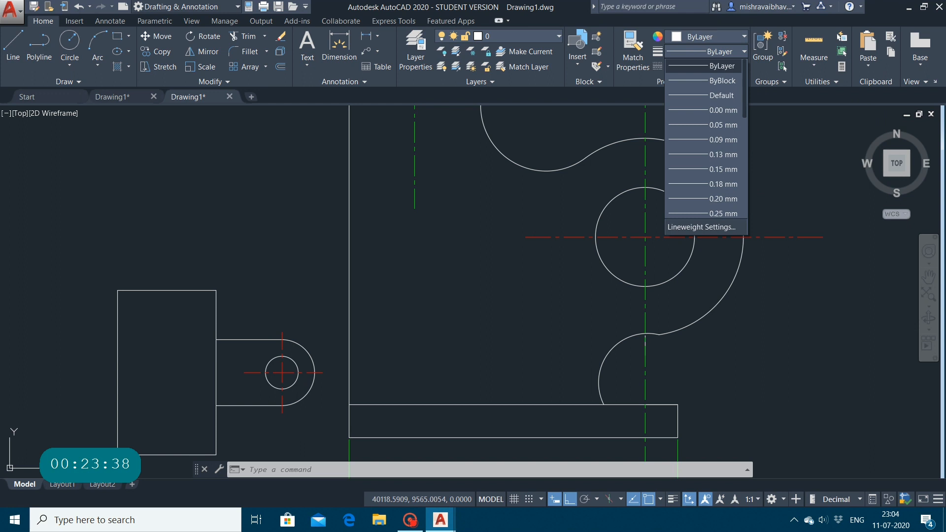
scroll(705, 138, down, 6)
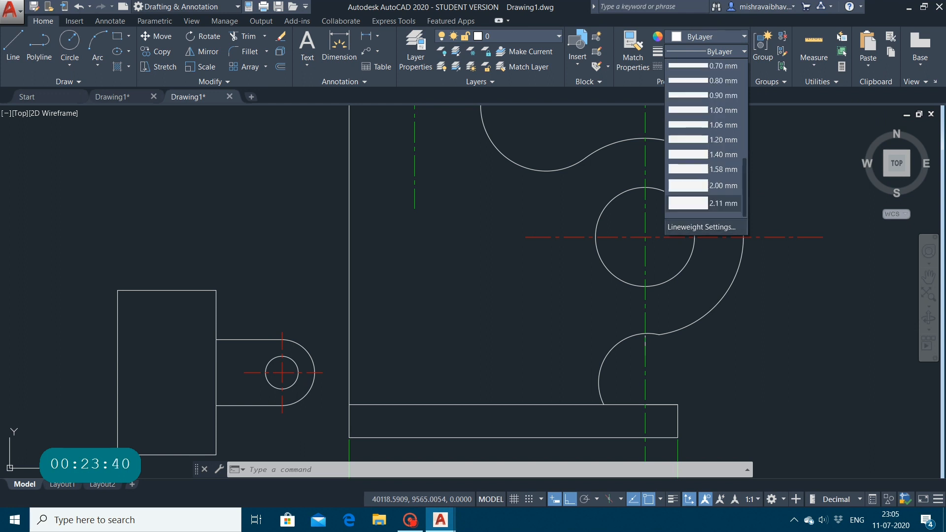
click(683, 112)
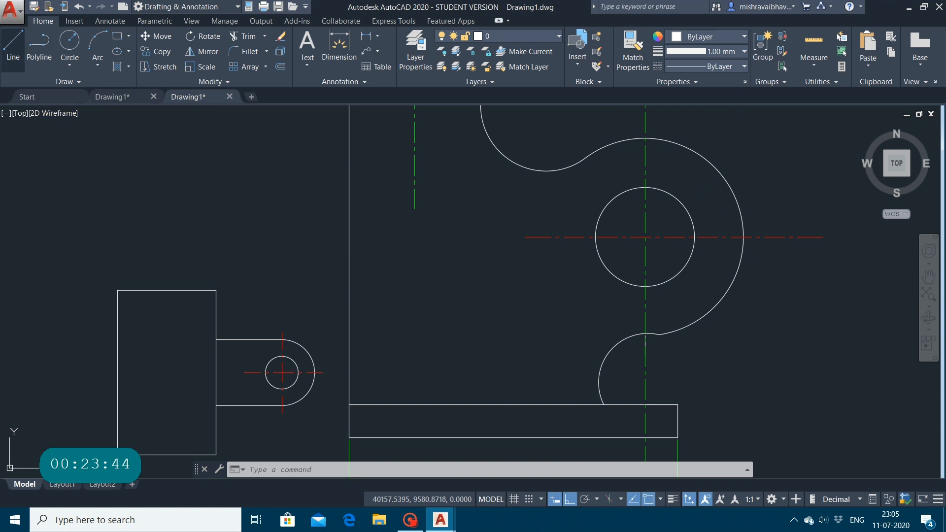
click(24, 61)
click(30, 172)
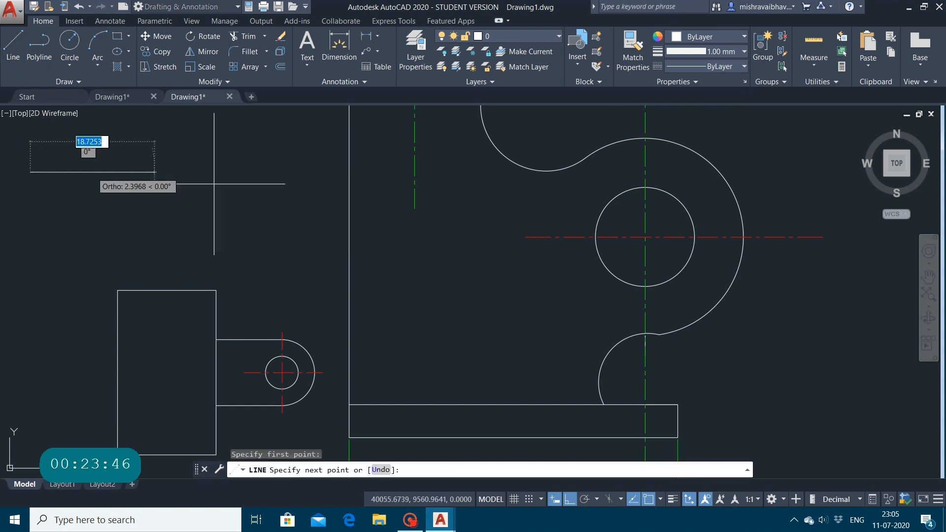
click(267, 189)
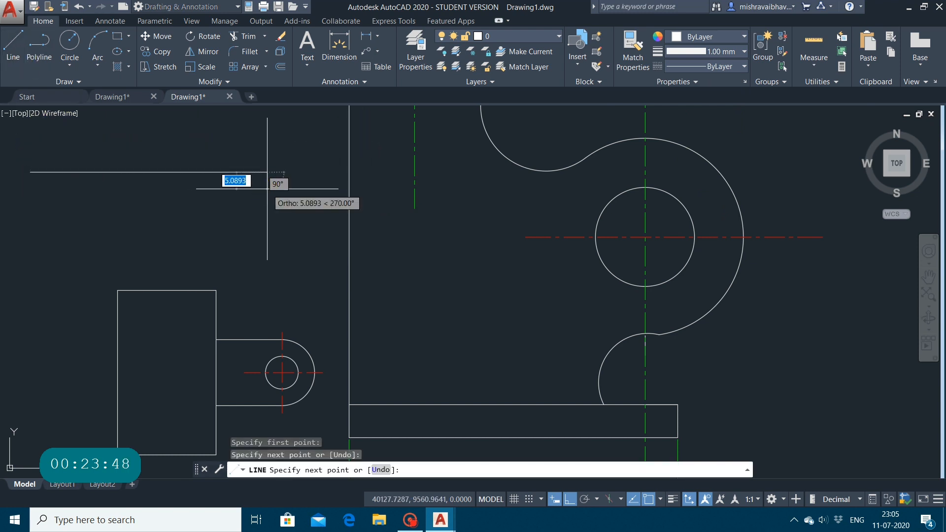
key(Escape)
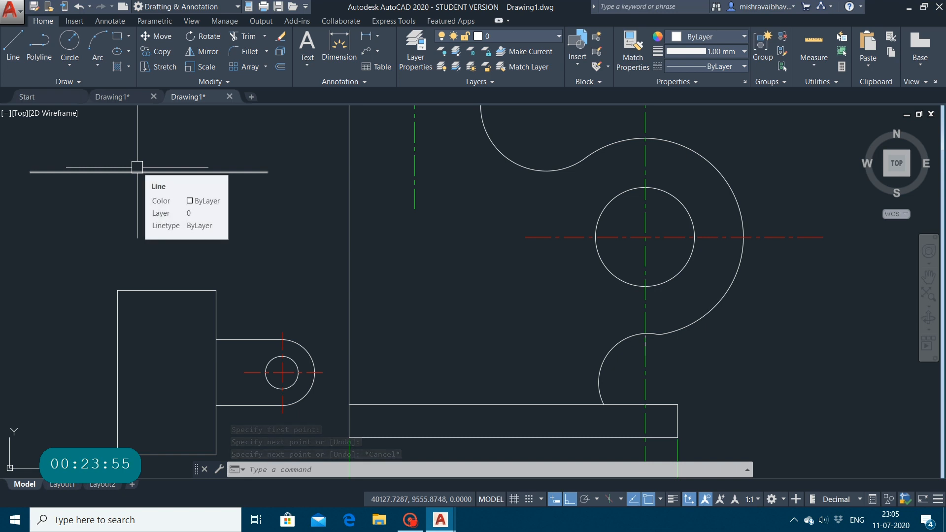
Step: Erase the horizontal 1.00 mm lineweight line above the small rectangular part
scroll(99, 205, down, 4)
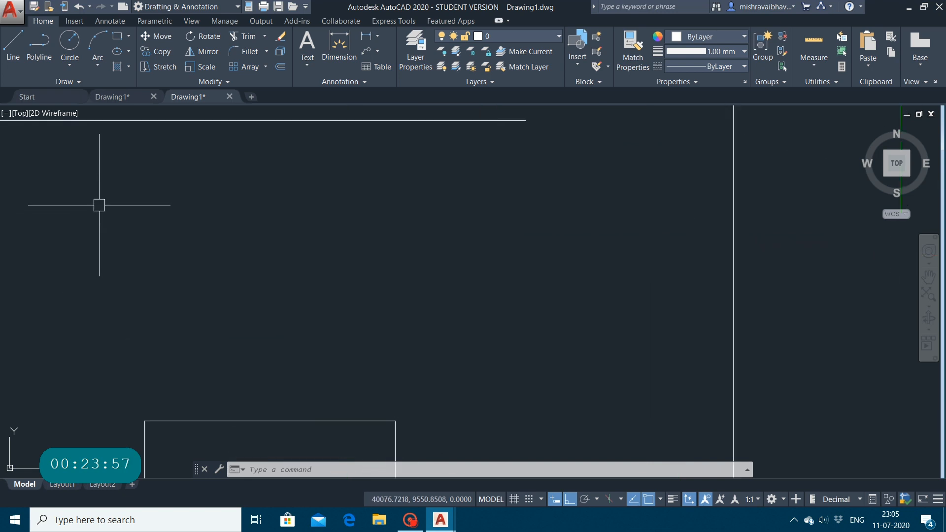
mouse_move(99, 204)
mouse_down()
mouse_move(107, 202)
mouse_move(66, 202)
mouse_move(84, 186)
mouse_move(102, 197)
mouse_up()
click(102, 197)
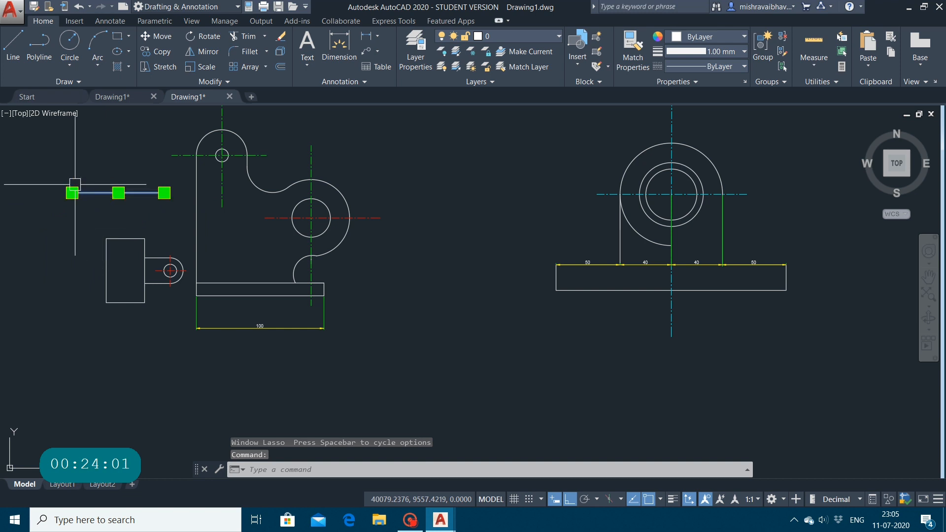
key(Delete)
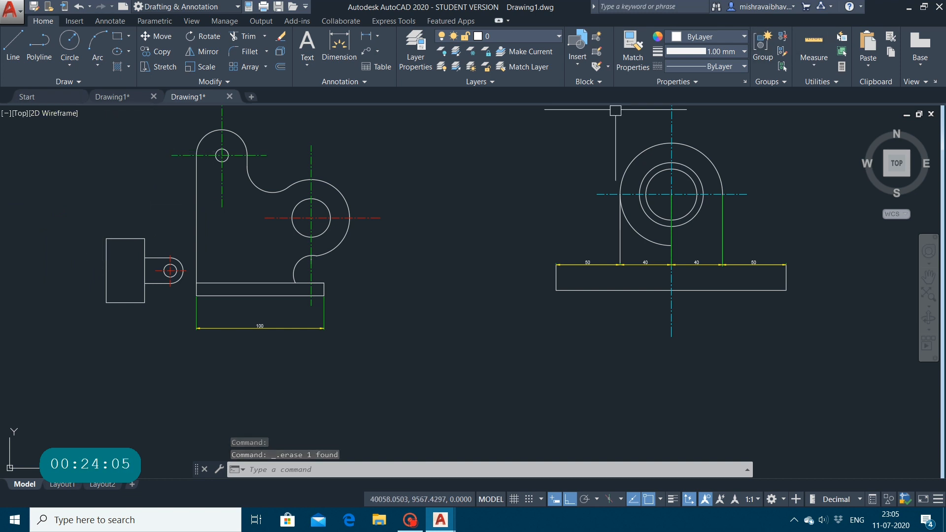
Step: Set the current lineweight back to ByLayer and view the available linetypes without changing the current one
click(744, 52)
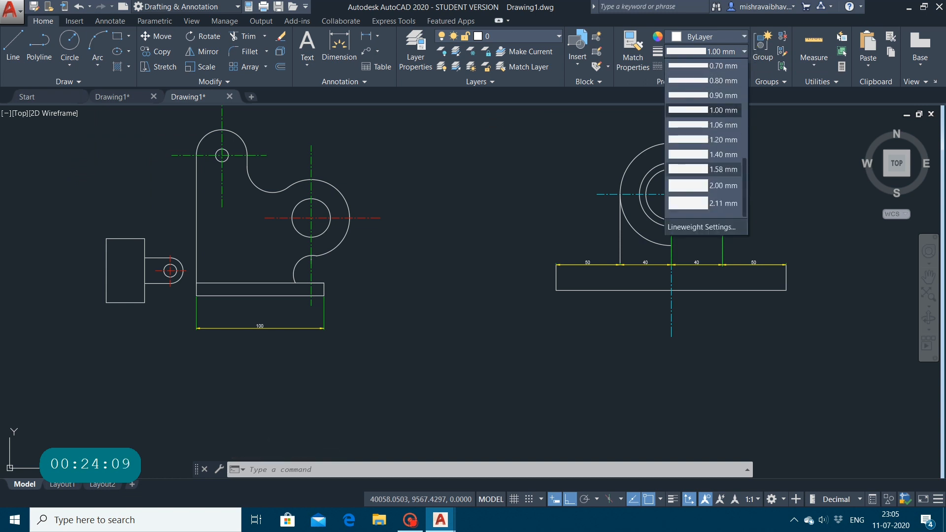
scroll(705, 143, up, 5)
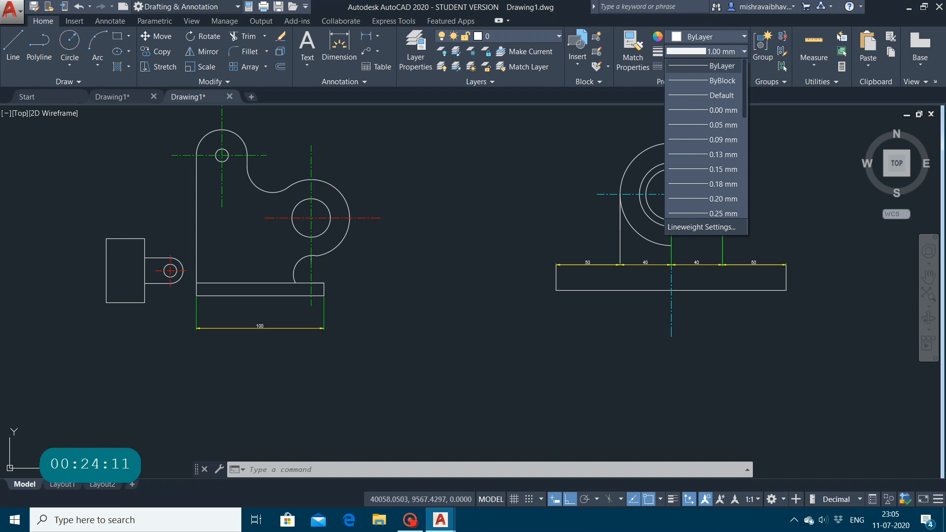
click(710, 66)
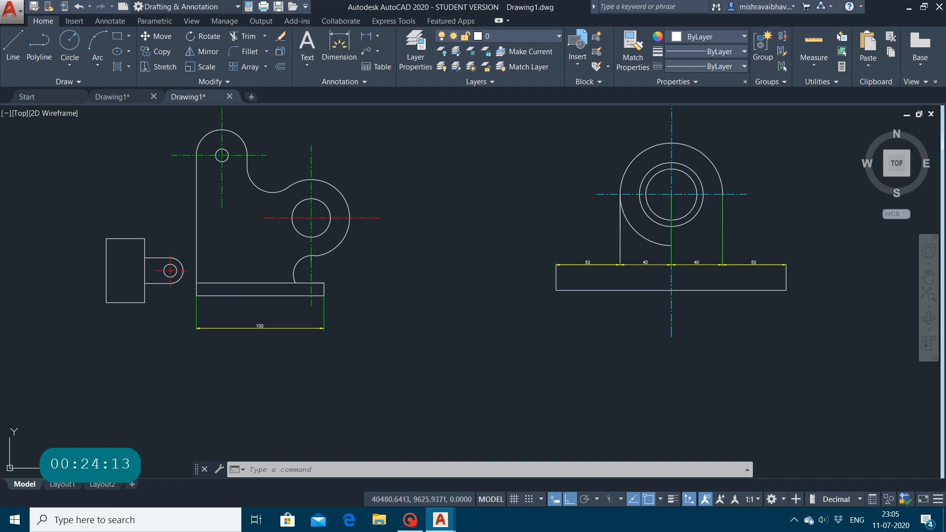
click(709, 66)
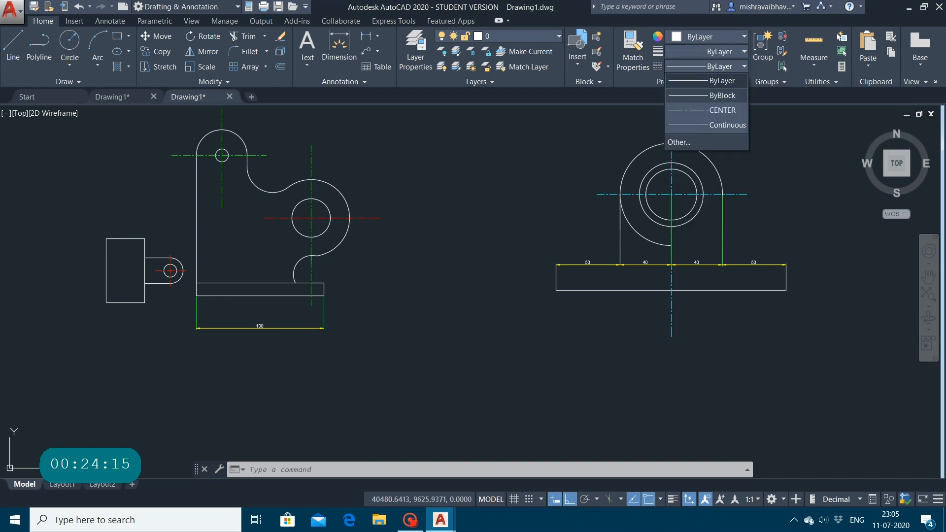
click(649, 135)
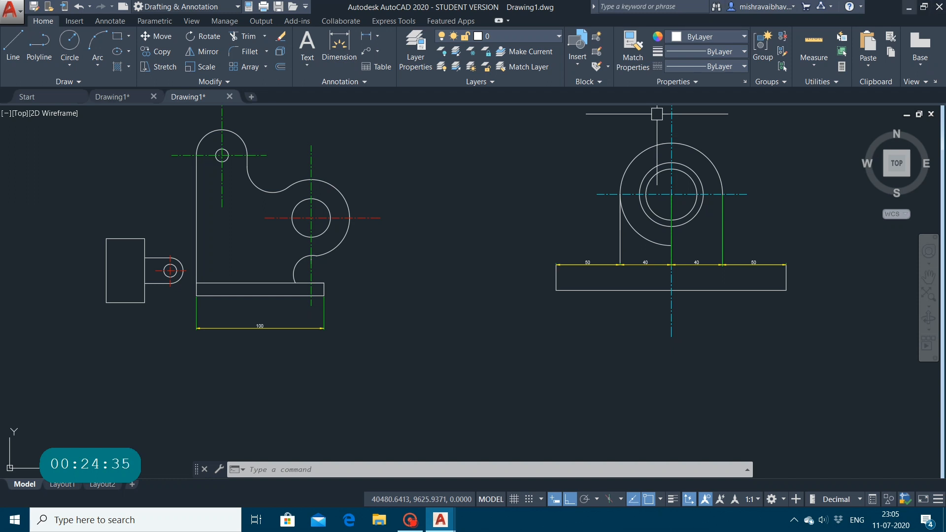
Step: Close AutoCAD, discarding the changes to both open drawings
click(939, 7)
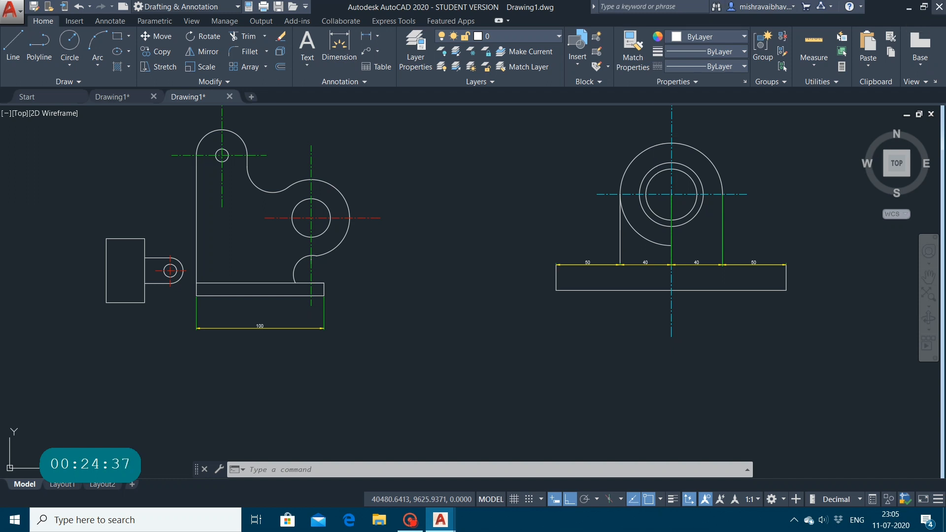
click(507, 287)
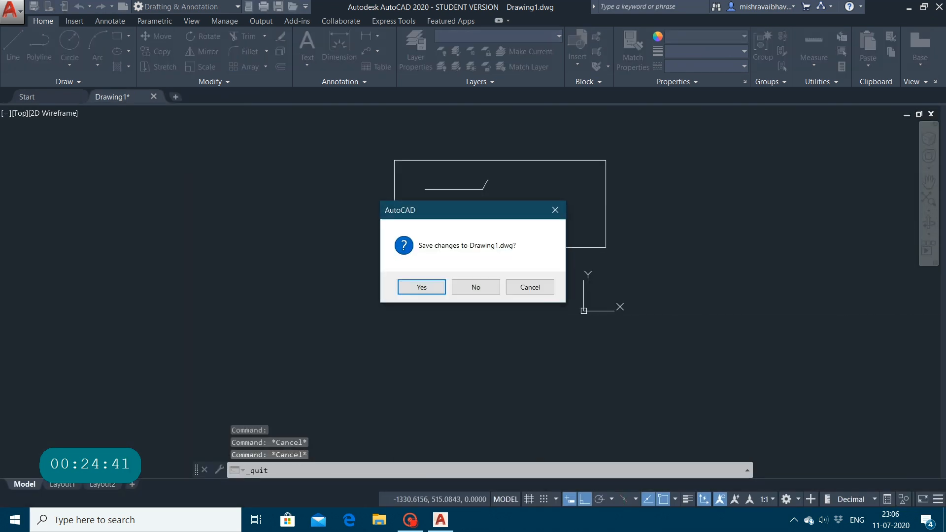
click(476, 287)
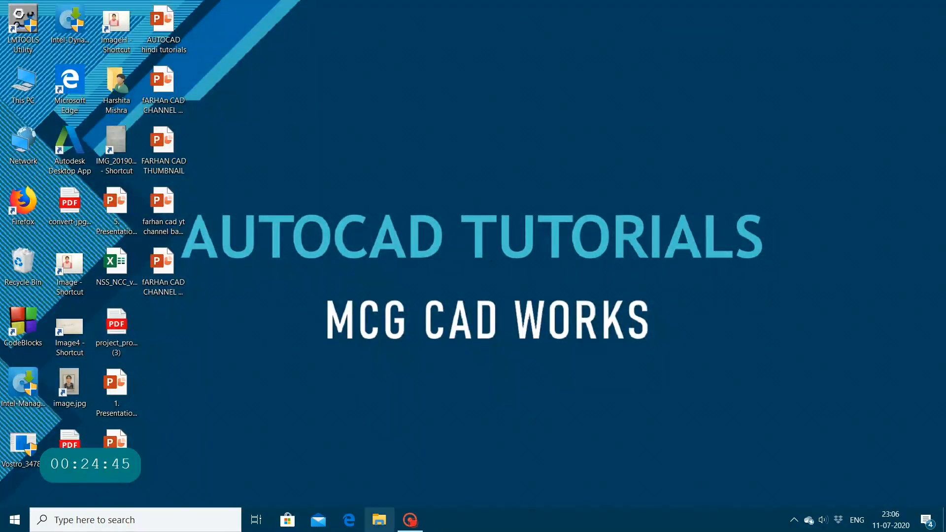
click(410, 519)
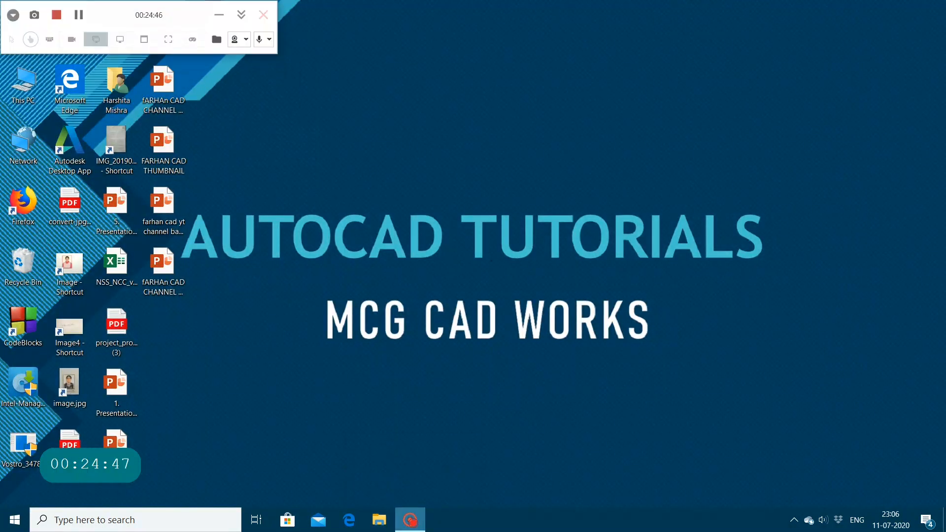
click(219, 15)
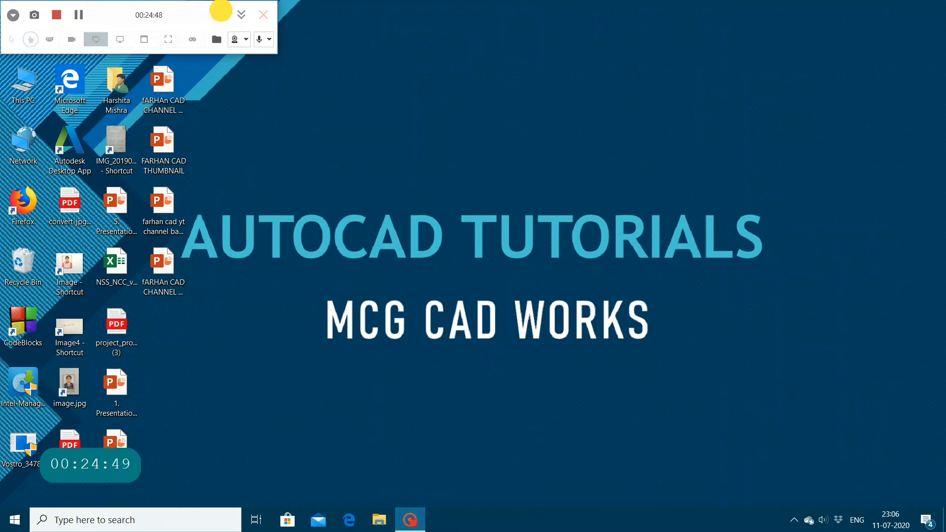
Step: Launch Google Chrome, open a new browser tab in a maximized window and get the Google search ready for a query
click(172, 525)
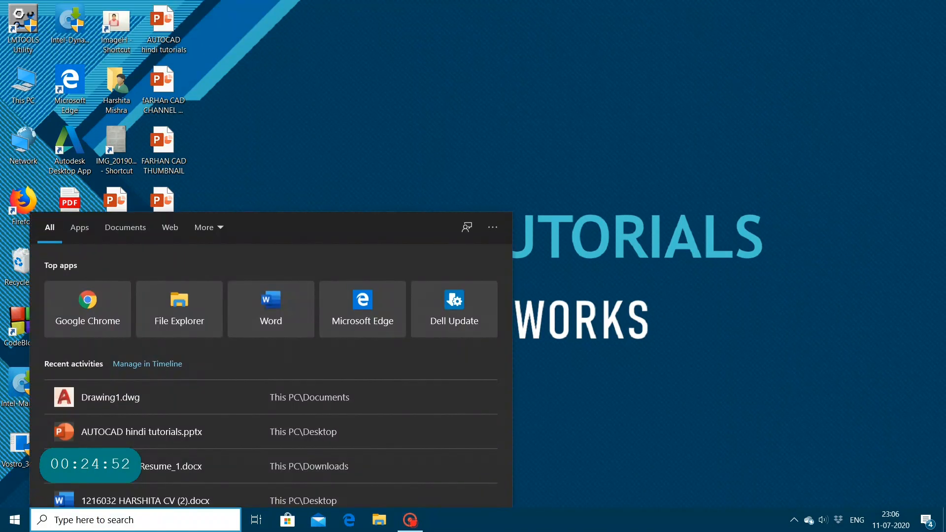
click(54, 318)
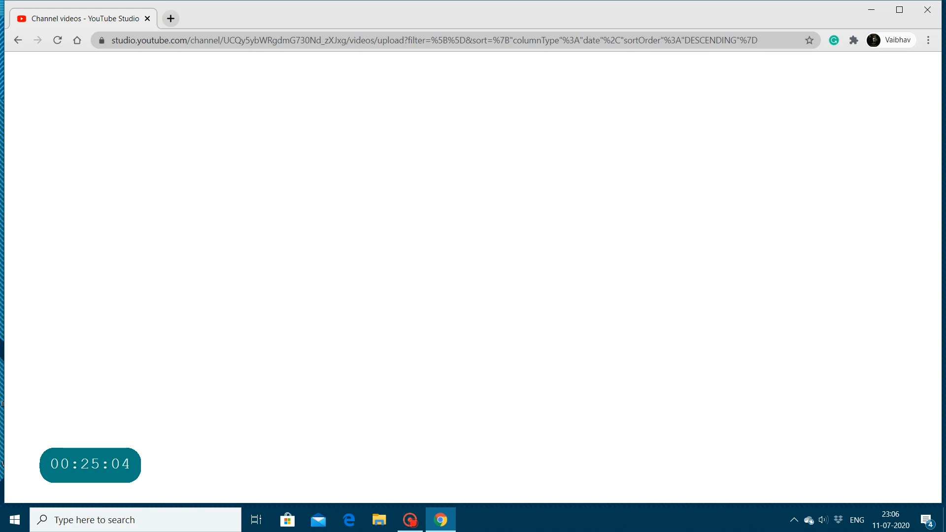
click(170, 19)
click(899, 10)
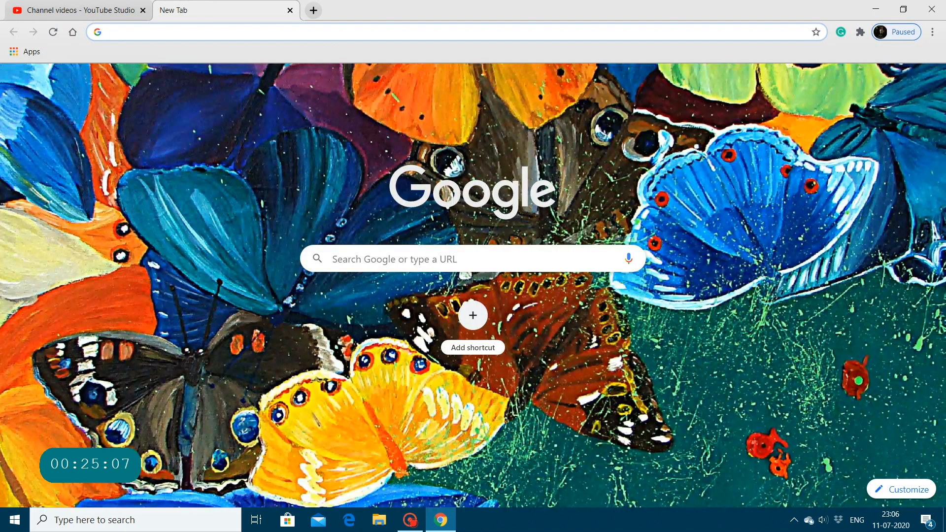
click(409, 259)
text(M)
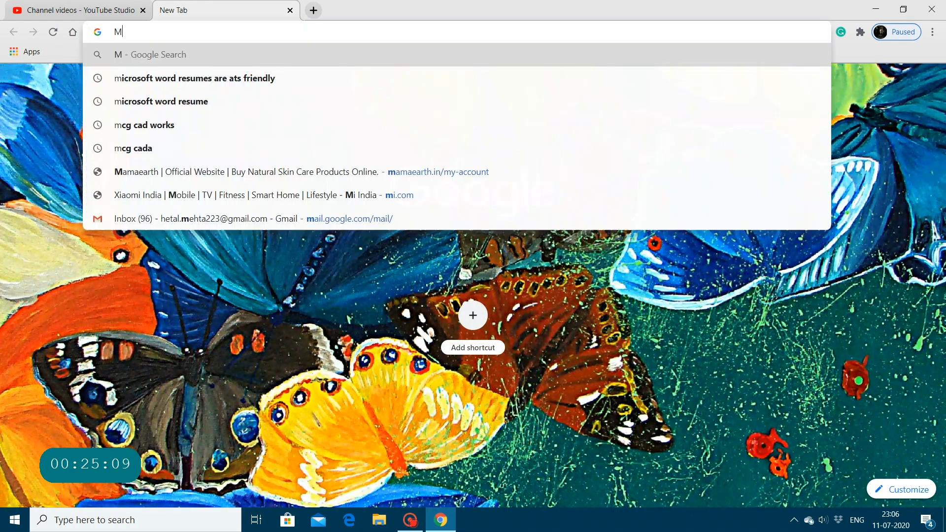
text(ECG)
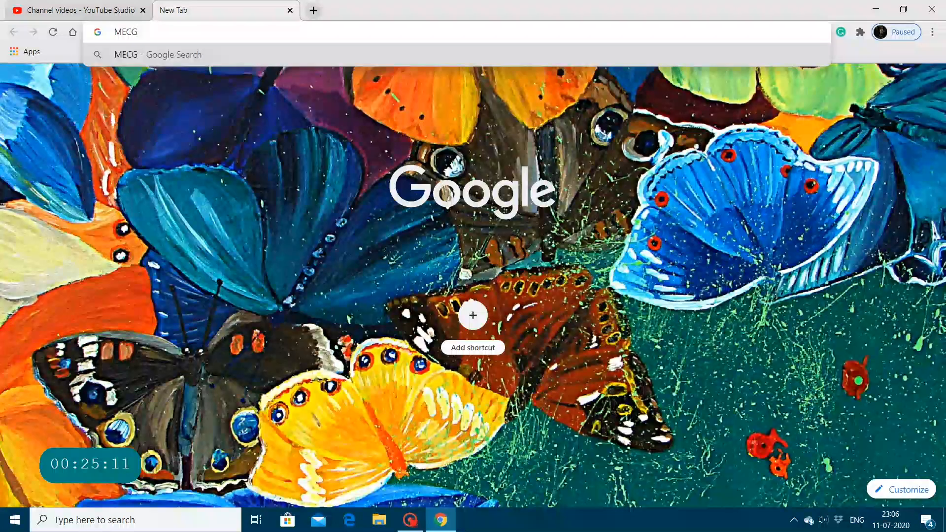
key(BackSpace)
key(BackSpace)
key(BackSpace)
key(BackSpace)
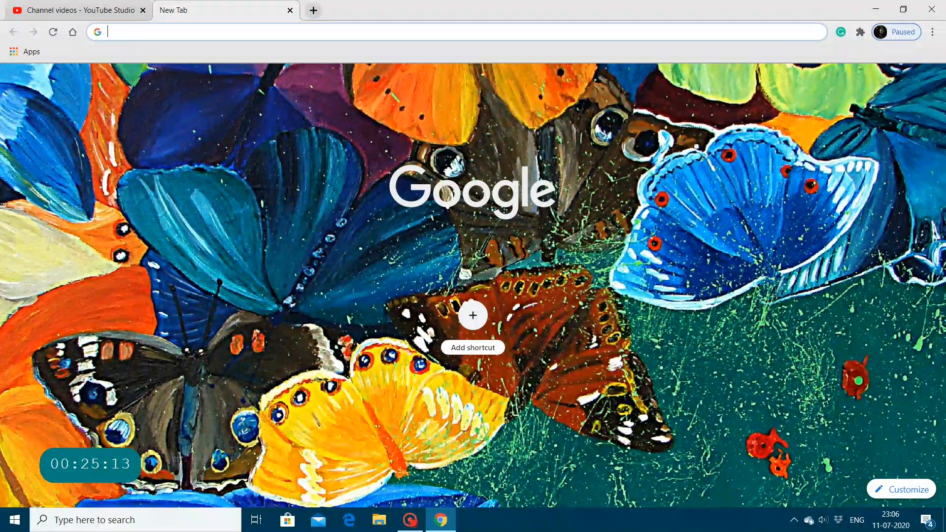
Step: Search Google for "mechanical drawings to create in autocad"
text(mecha)
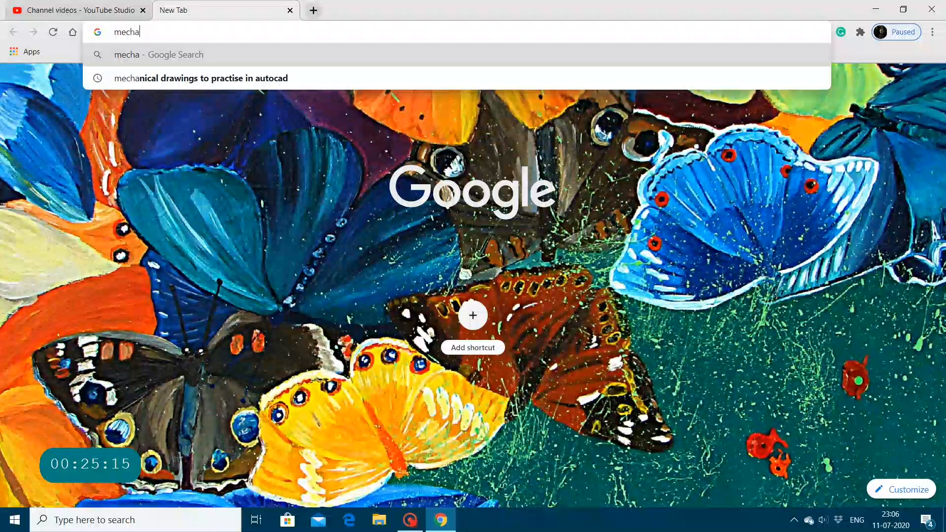
text(nical)
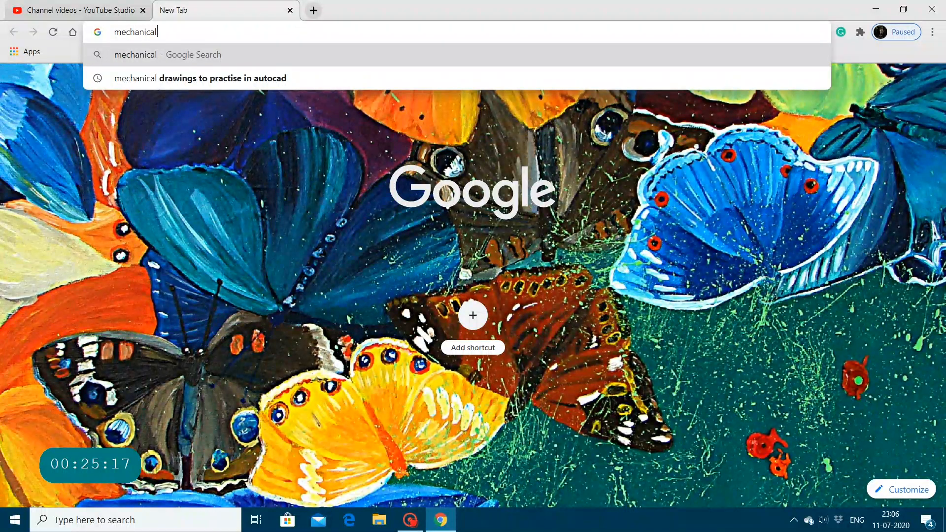
text( drawi)
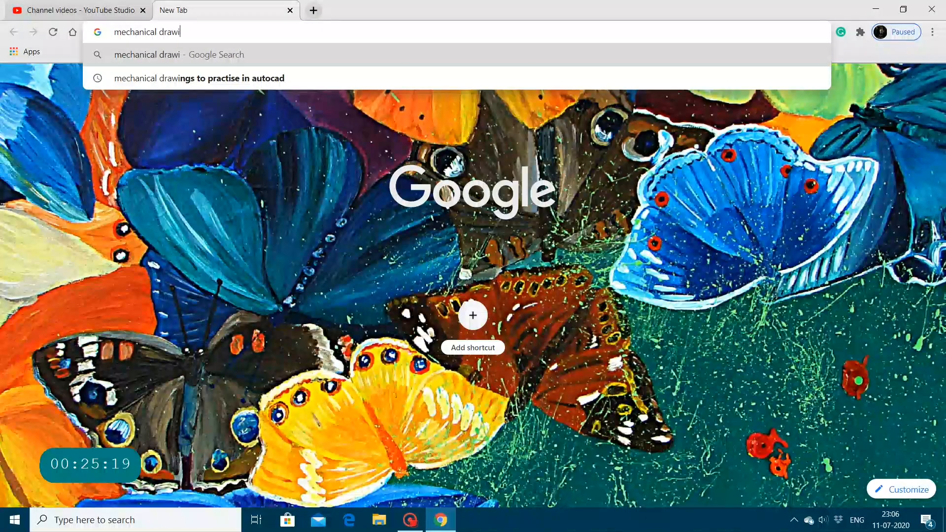
text(ngs t)
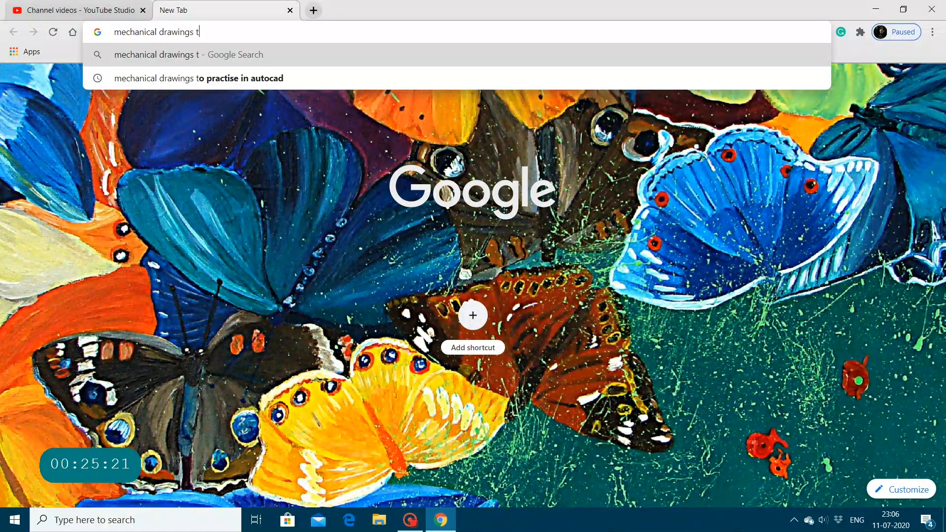
text(o creat)
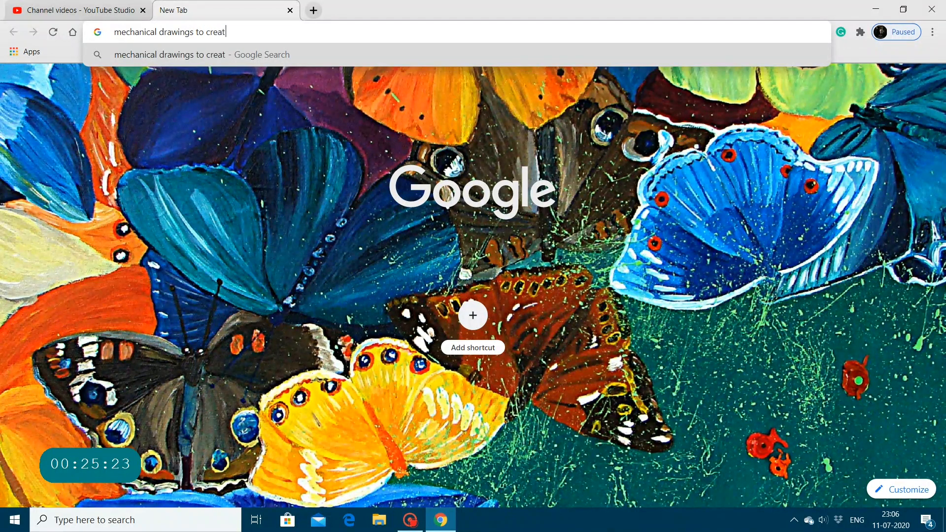
text(w)
key(BackSpace)
text(e in autocad)
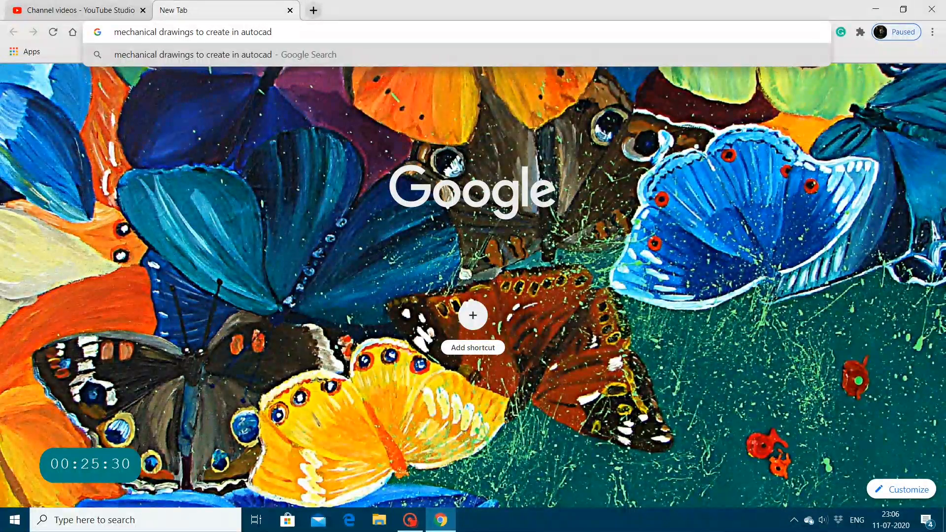
key(Return)
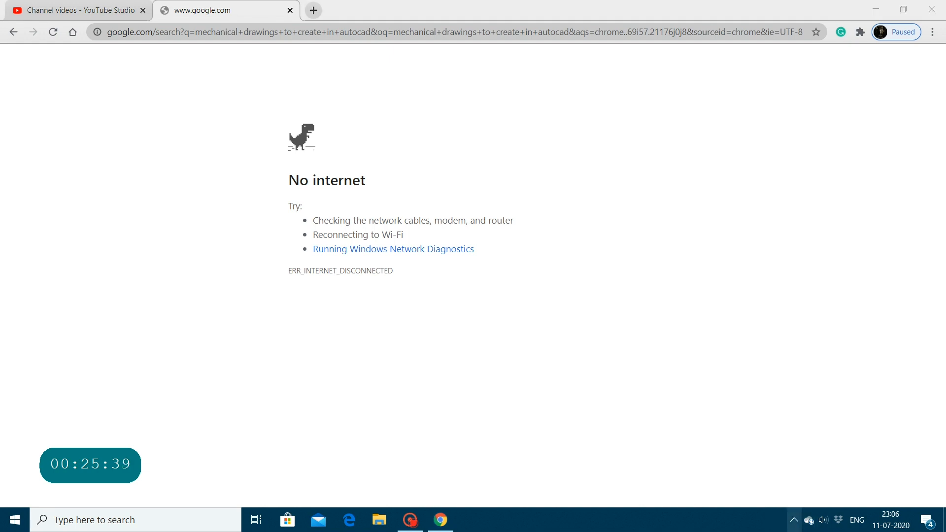
Step: Bring the computer back online and return to the Google search page in the browser
click(794, 520)
click(831, 445)
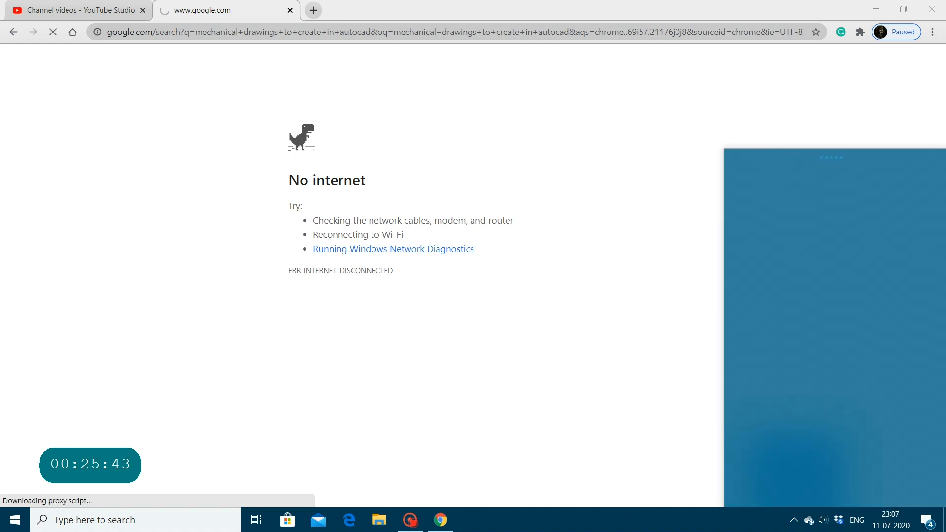
click(502, 264)
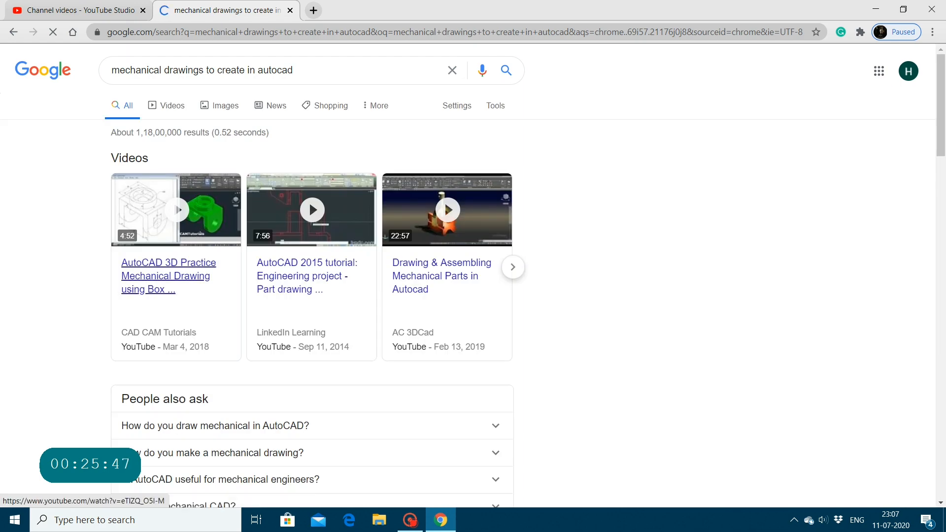
Step: Switch the search to image results and browse them for mechanical drawings suitable for AutoCAD practice
click(208, 107)
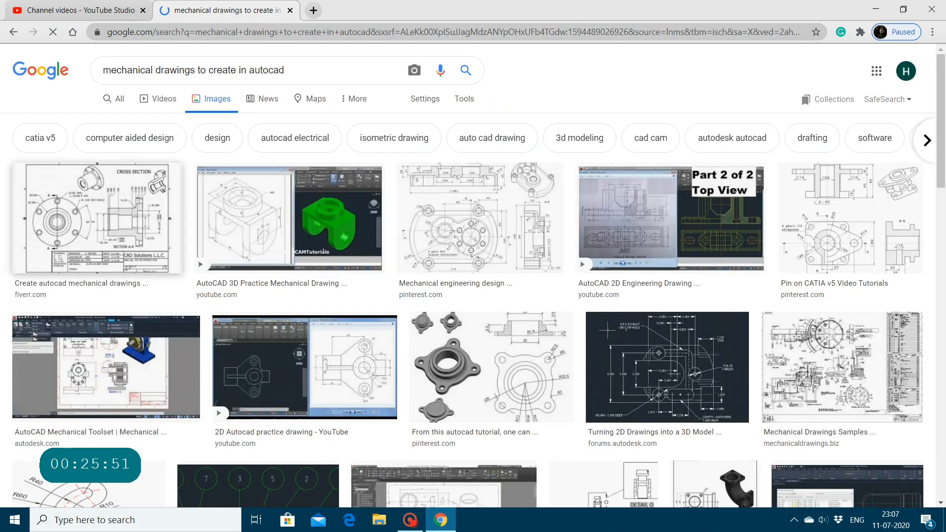
scroll(473, 114, down, 6)
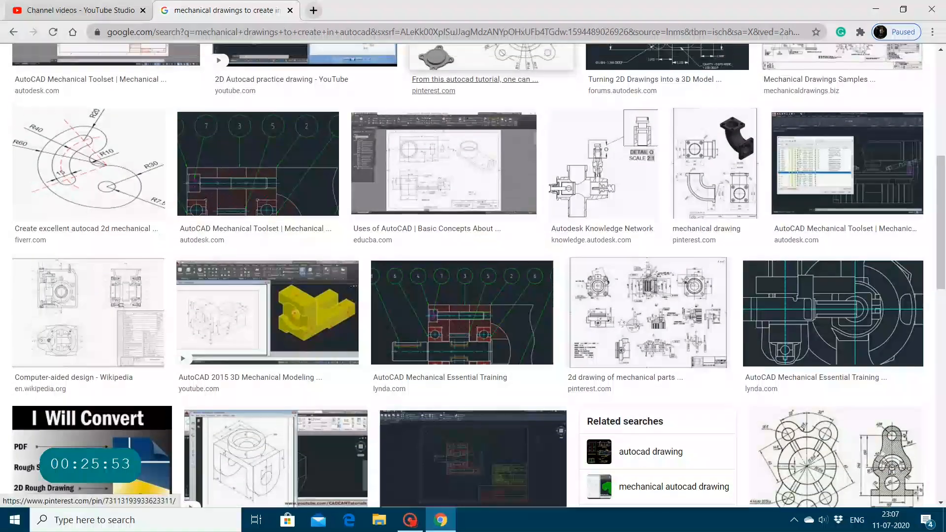
scroll(473, 230, up, 3)
scroll(473, 229, down, 2)
scroll(473, 276, down, 20)
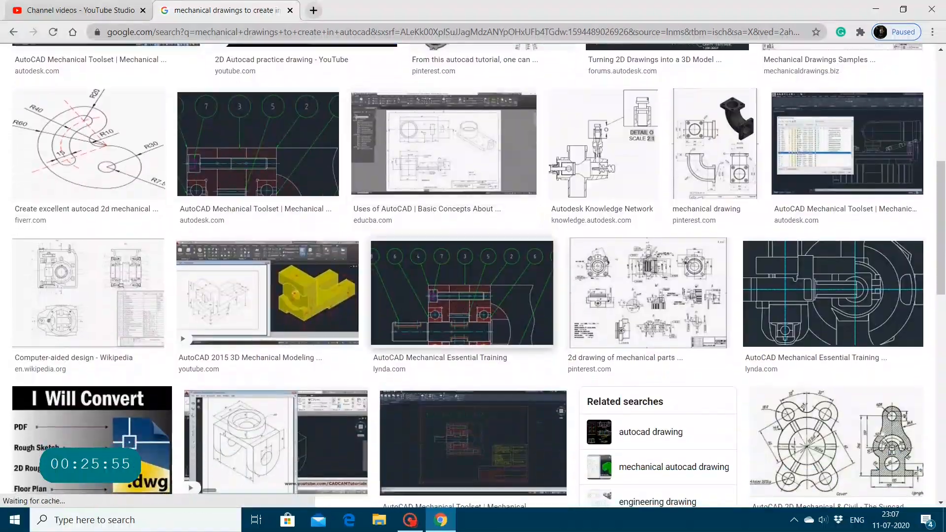
scroll(473, 276, down, 12)
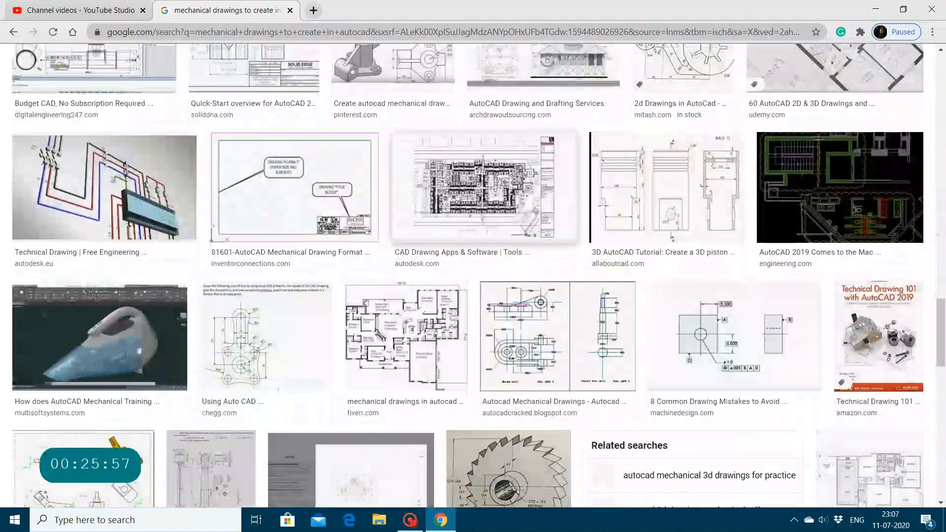
scroll(473, 276, down, 15)
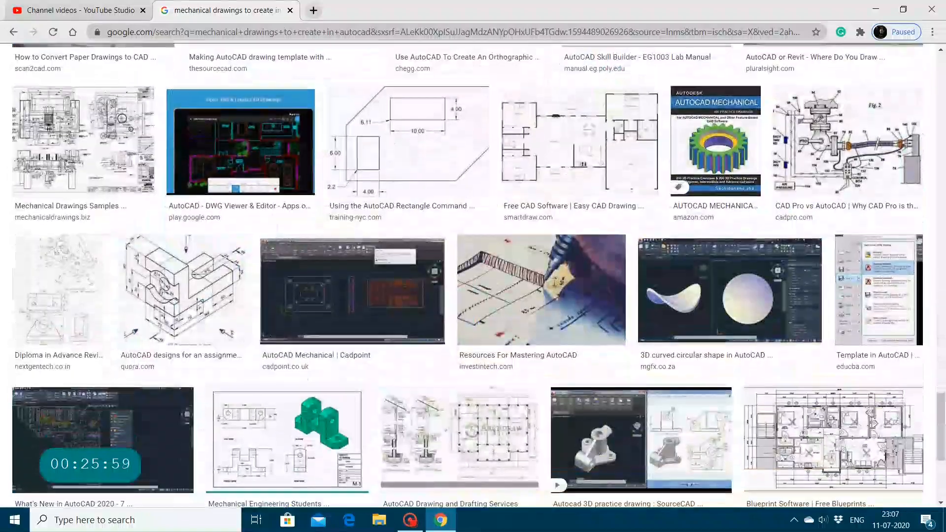
scroll(483, 123, down, 4)
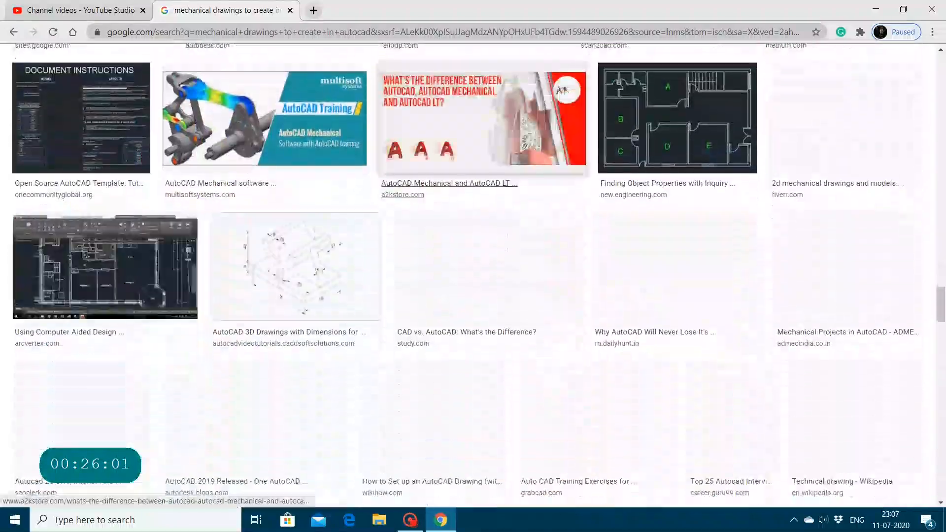
scroll(512, 251, up, 5)
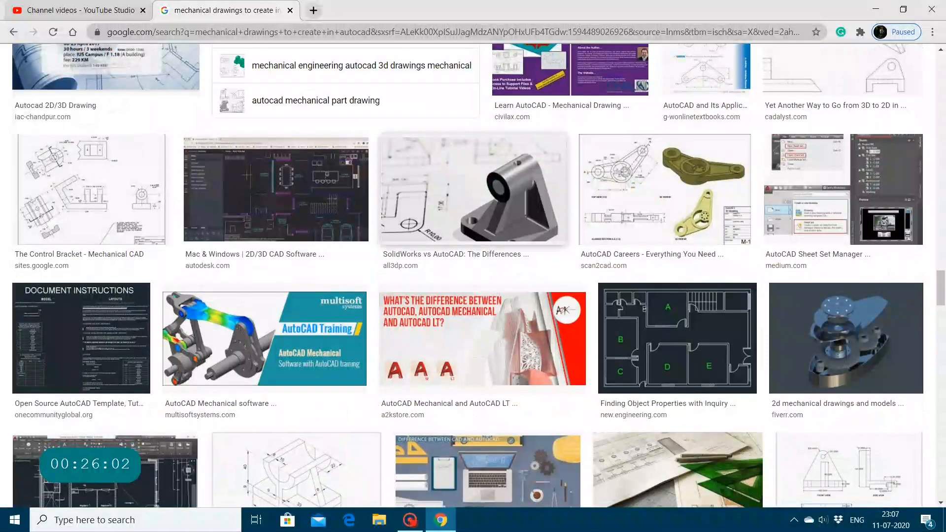
scroll(512, 251, up, 20)
scroll(473, 276, up, 3)
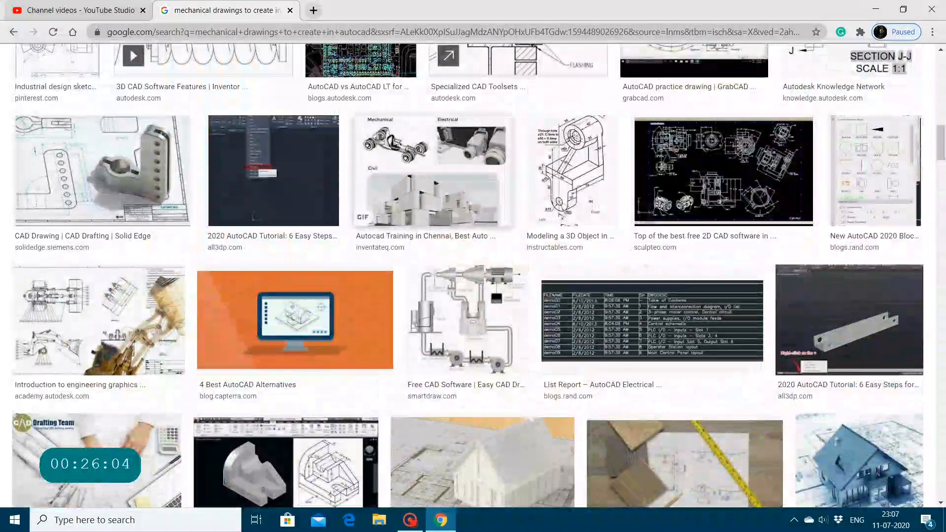